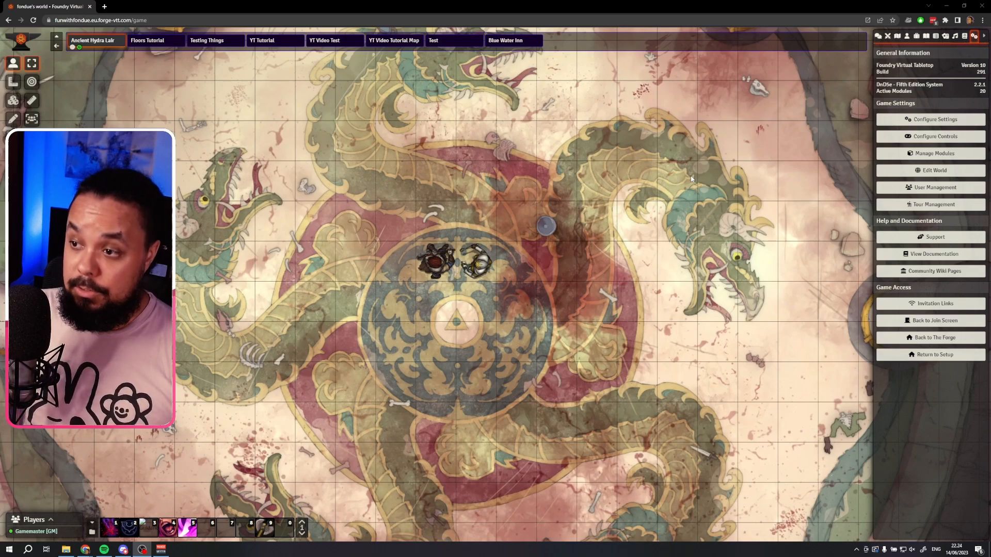
# Open the 3D Dice Settings from the Dice So Nice! section of the game settings.
pyautogui.click(918, 124)
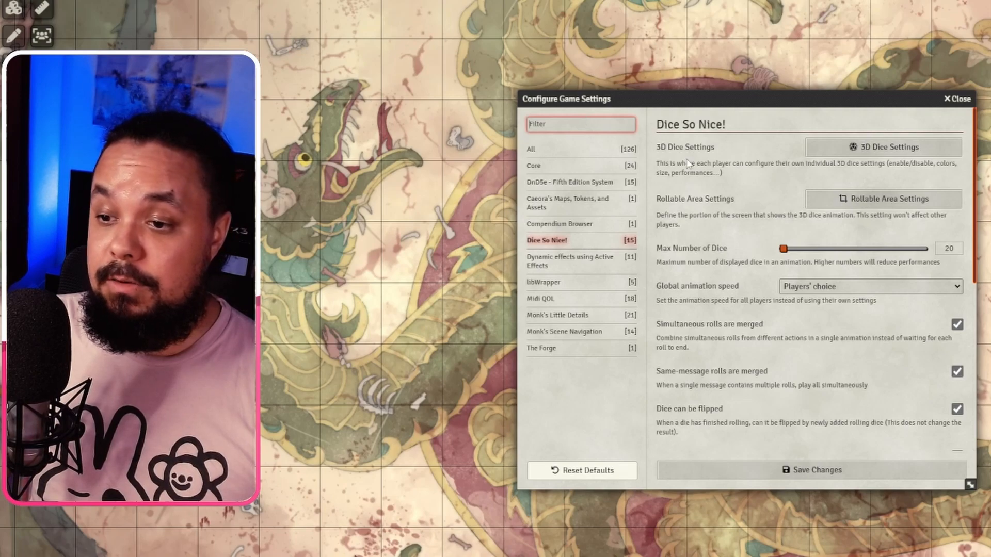
pyautogui.click(556, 242)
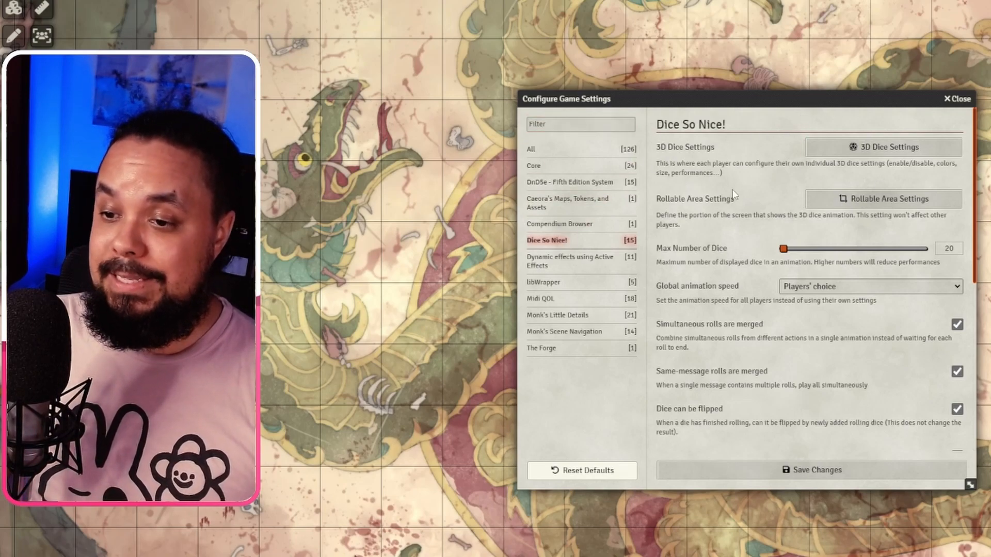
pyautogui.scroll(-6, 733, 195)
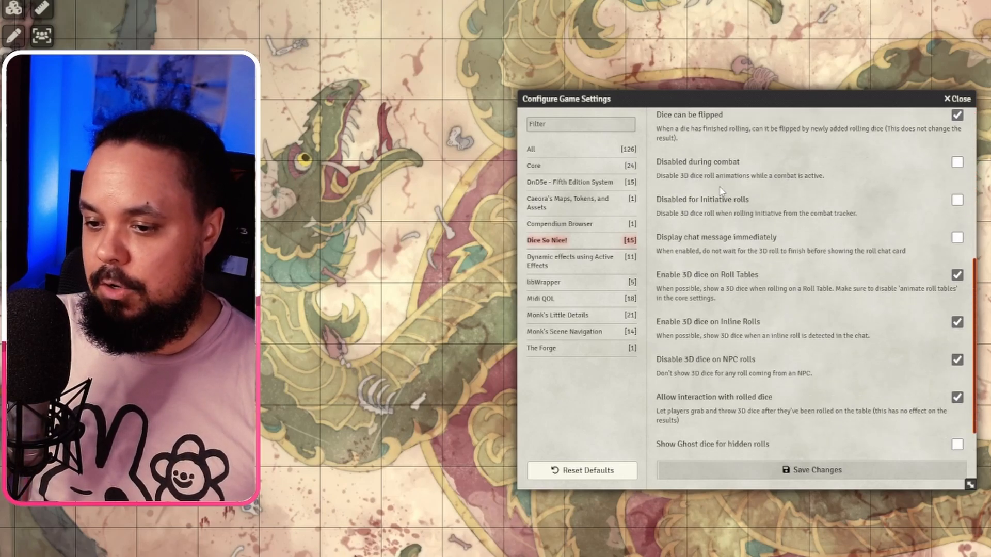
pyautogui.scroll(6, 721, 191)
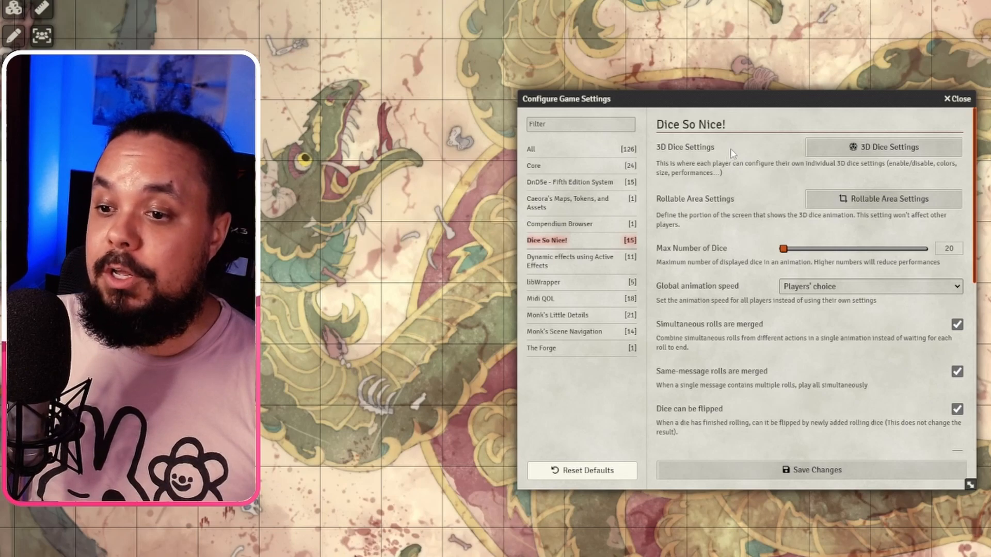
pyautogui.click(860, 155)
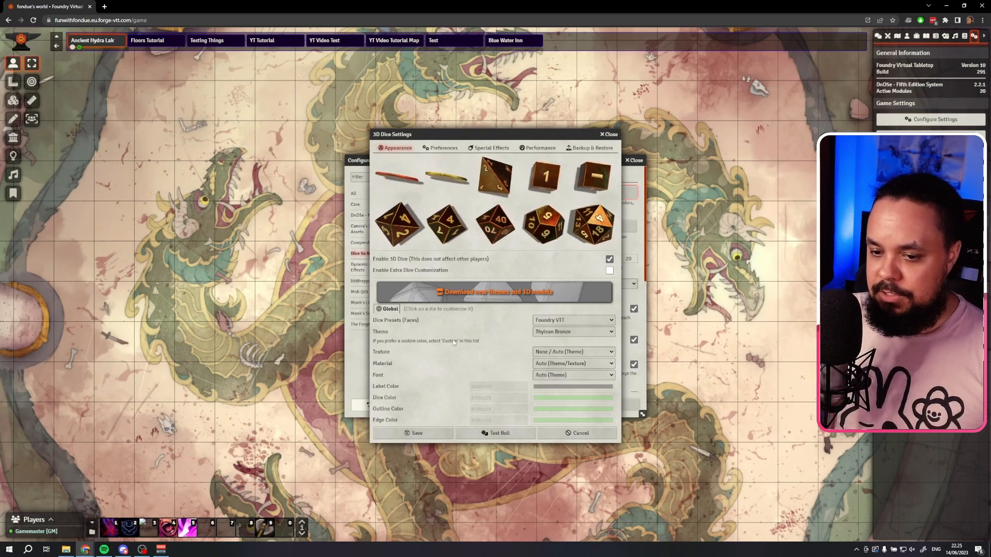
# Try the Standard and Spectrum dice face presets, and switch back to the Foundry VTT preset.
pyautogui.click(559, 320)
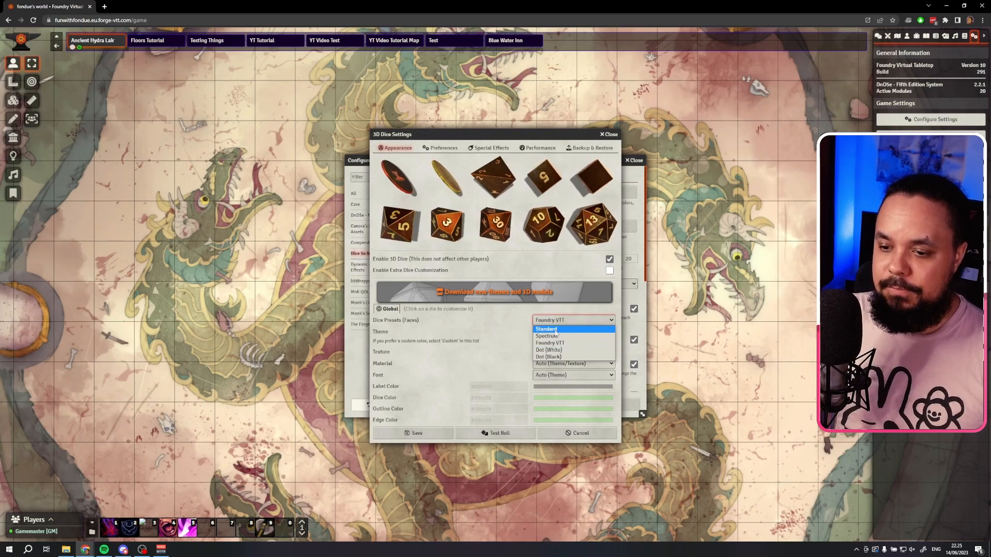
pyautogui.click(556, 329)
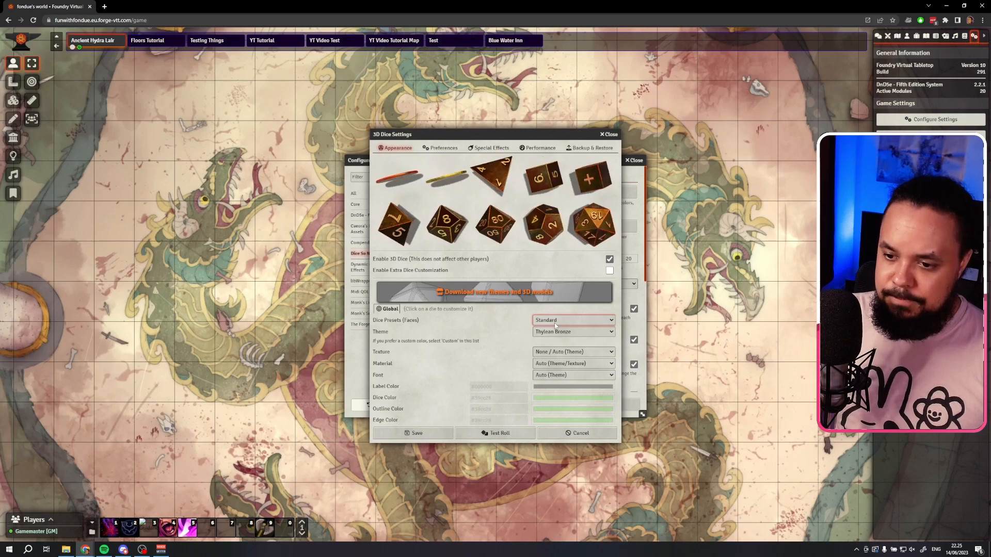
pyautogui.click(555, 322)
pyautogui.click(552, 336)
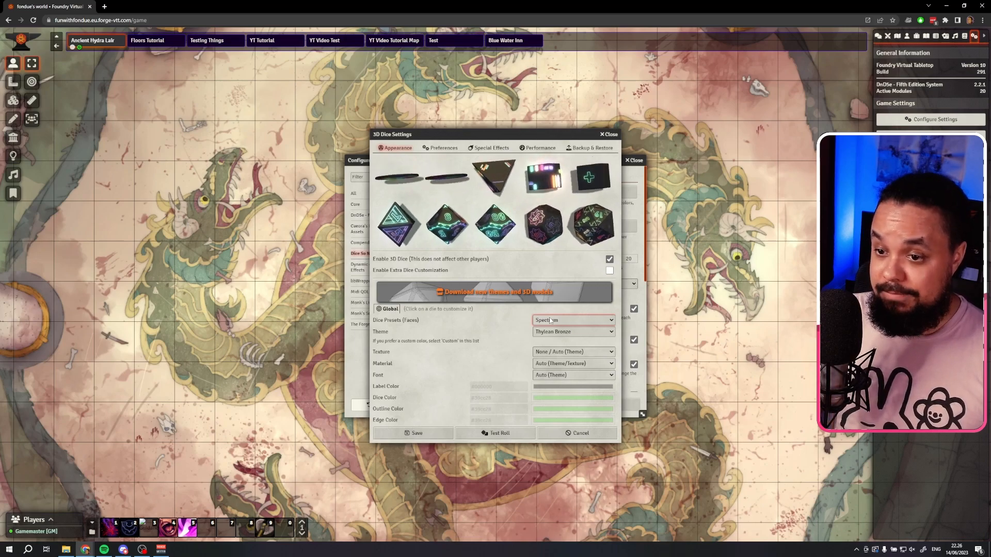
pyautogui.click(551, 320)
pyautogui.press('Down')
pyautogui.press('Return')
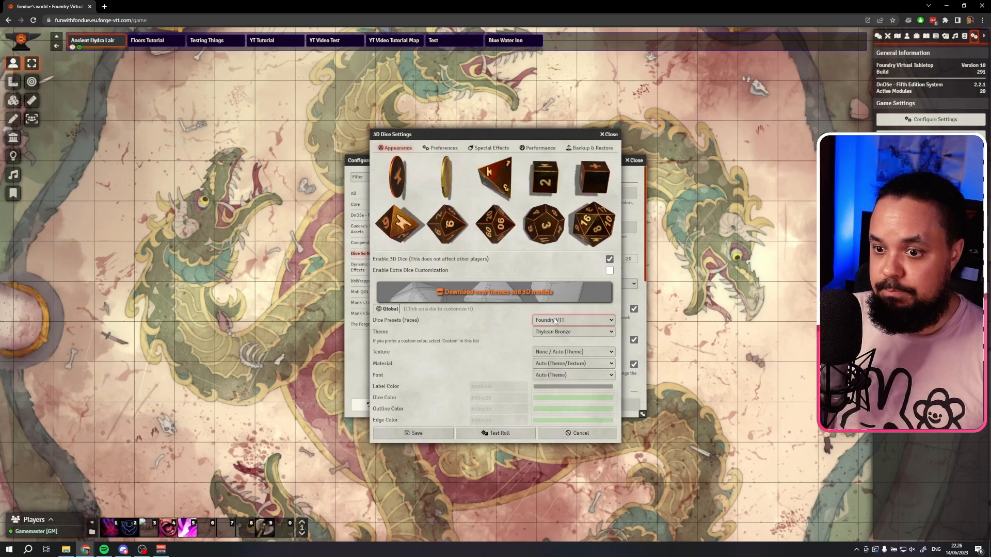
# Try the Dot (White) dice face preset and restore Foundry VTT as the preset.
pyautogui.click(554, 321)
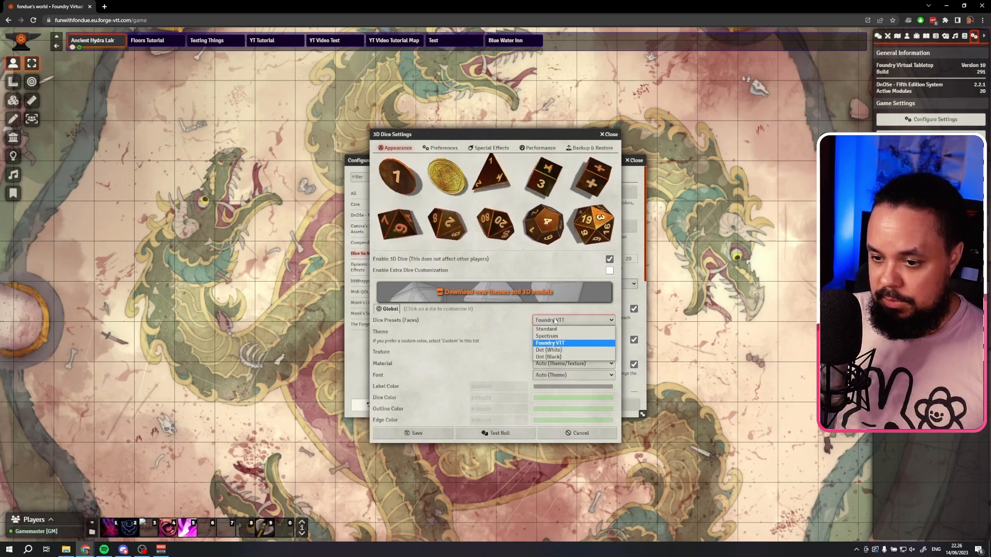
pyautogui.click(554, 351)
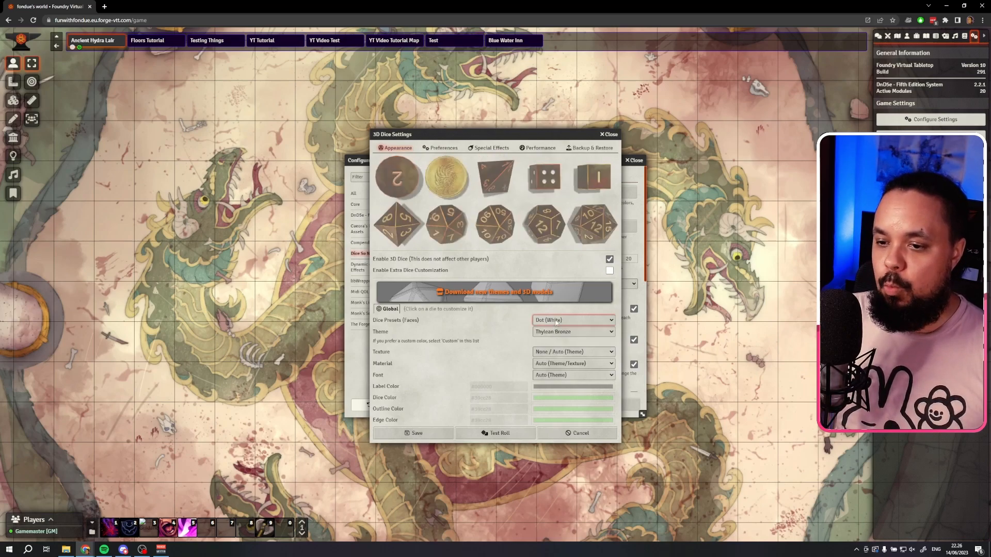
pyautogui.click(555, 322)
pyautogui.click(556, 322)
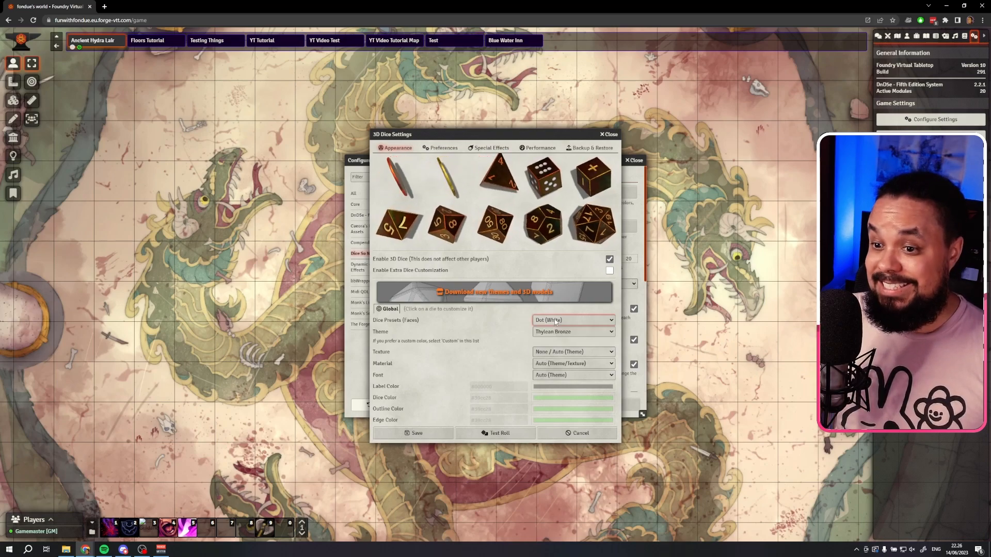
pyautogui.click(554, 321)
pyautogui.click(551, 351)
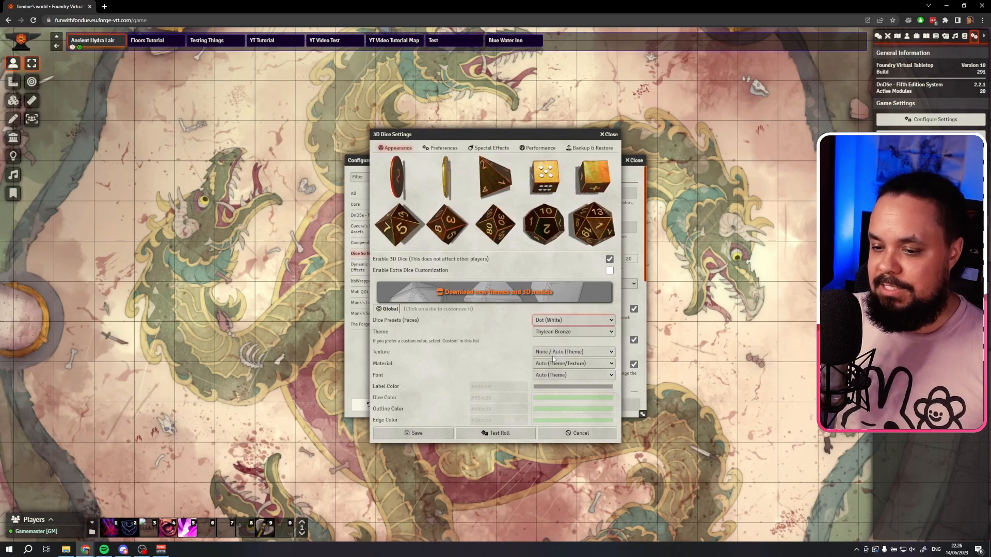
pyautogui.click(561, 321)
pyautogui.click(560, 343)
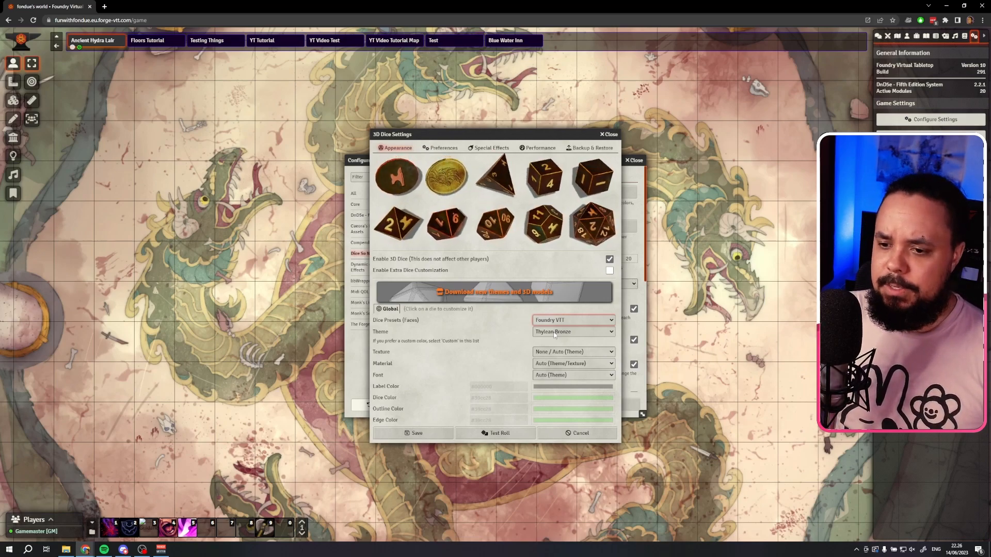
# Try the Black, Blue and Cyan colour themes on the dice.
pyautogui.click(555, 334)
pyautogui.scroll(5, 549, 343)
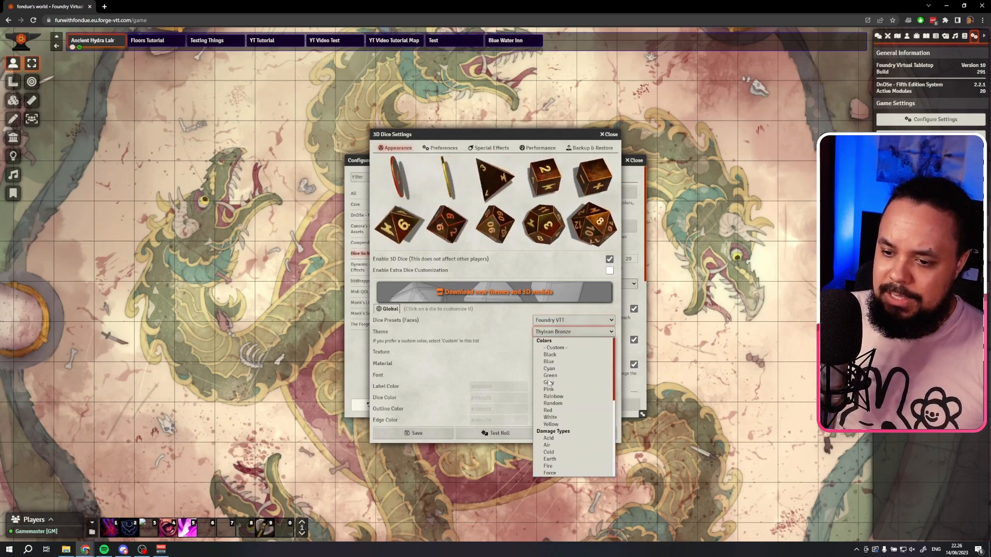
pyautogui.click(550, 355)
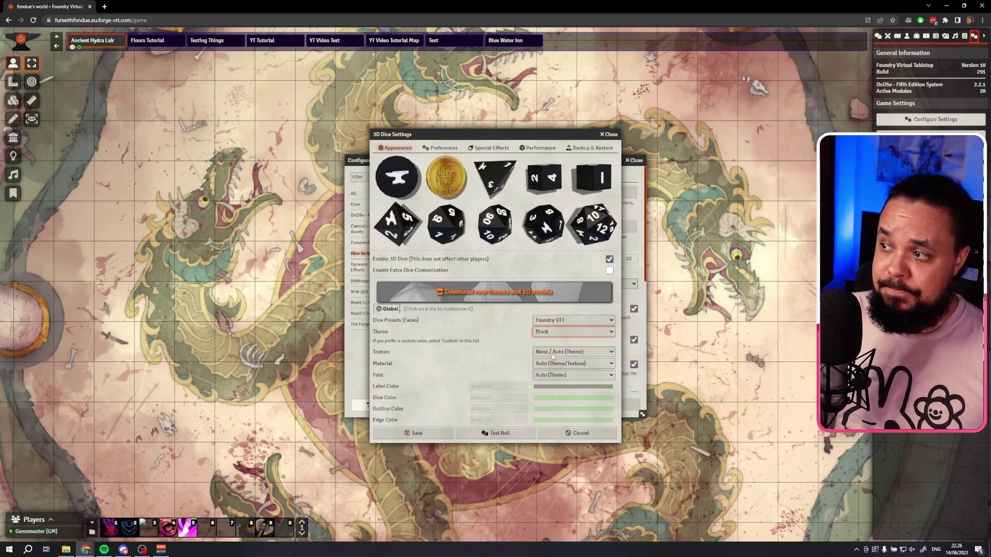
pyautogui.click(551, 335)
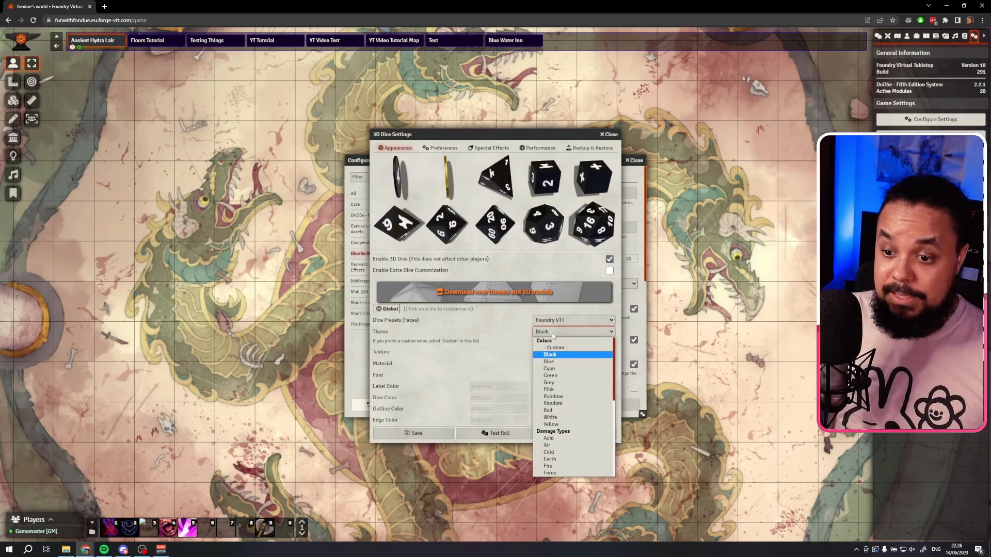
pyautogui.click(550, 363)
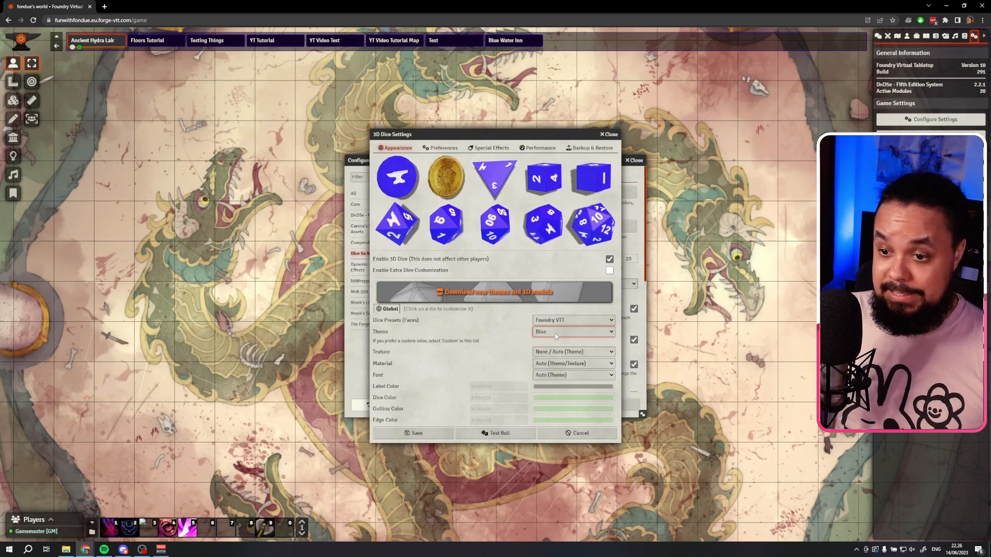
pyautogui.click(555, 334)
pyautogui.click(566, 370)
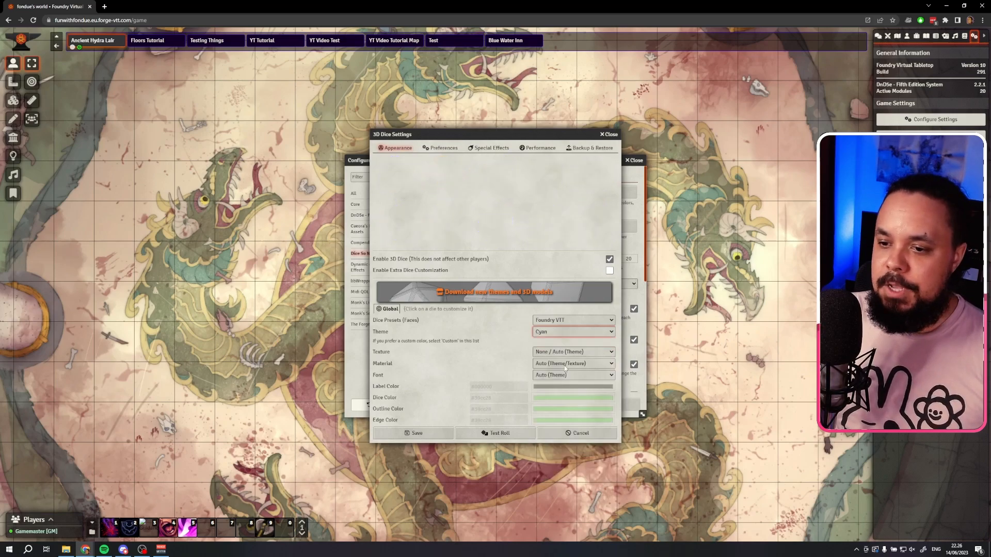
# Try the Green, Rainbow and Random colour themes on the dice.
pyautogui.click(559, 332)
pyautogui.press('Down')
pyautogui.press('Return')
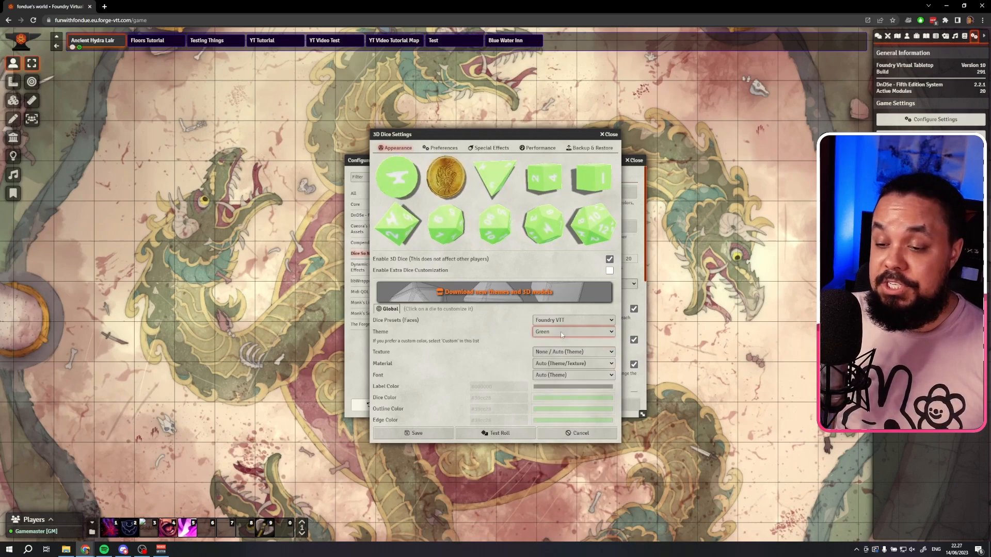
pyautogui.click(560, 333)
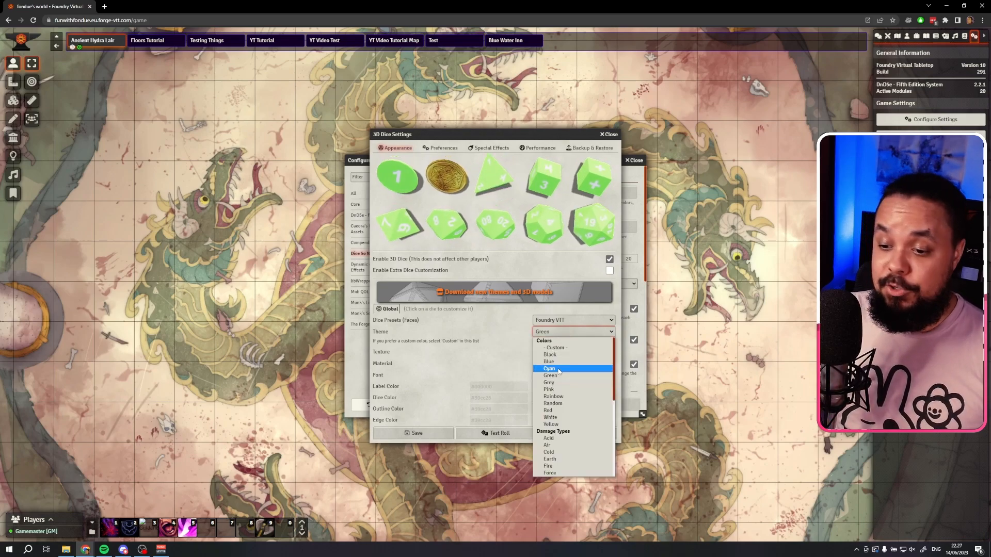
pyautogui.click(559, 397)
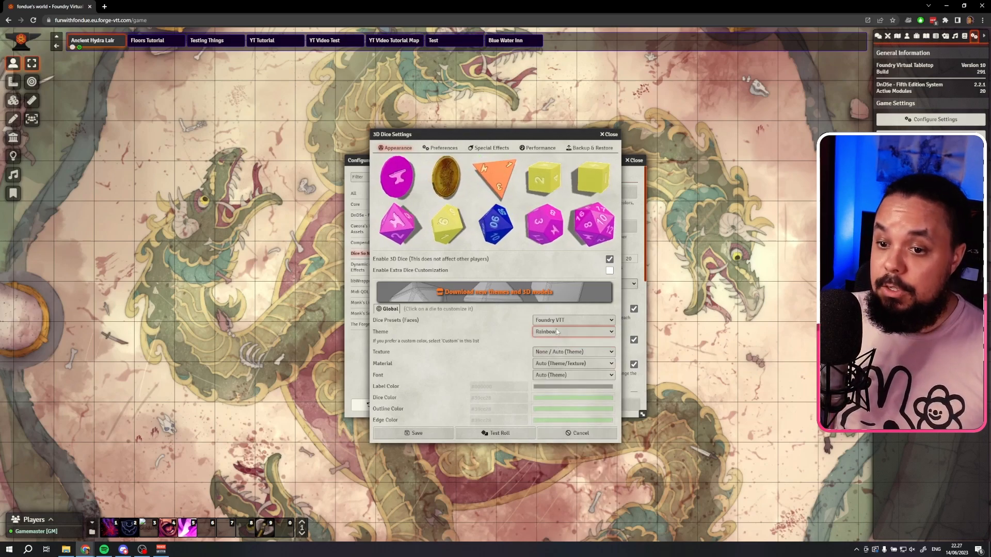
pyautogui.click(557, 331)
pyautogui.click(562, 403)
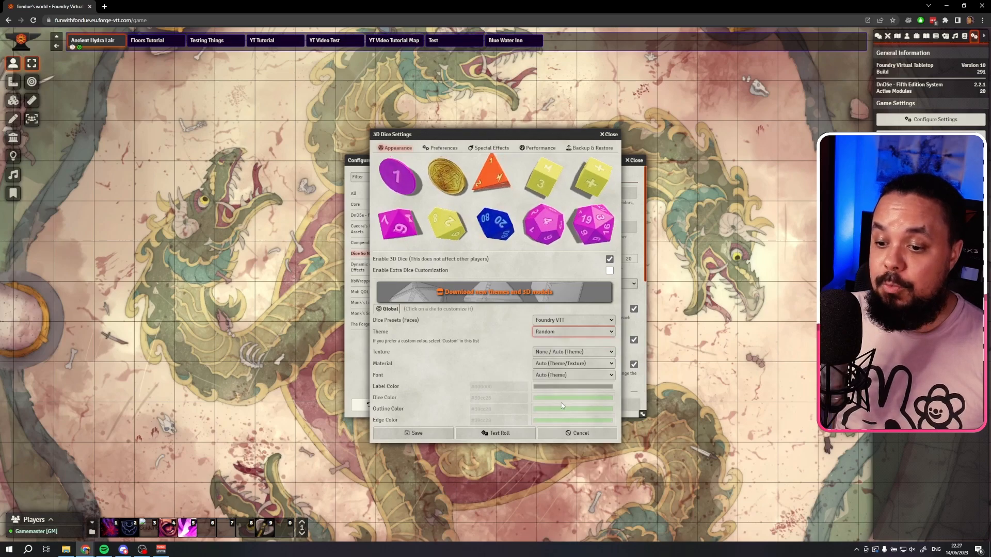
# Set the dice theme to Red and make a test roll.
pyautogui.click(553, 333)
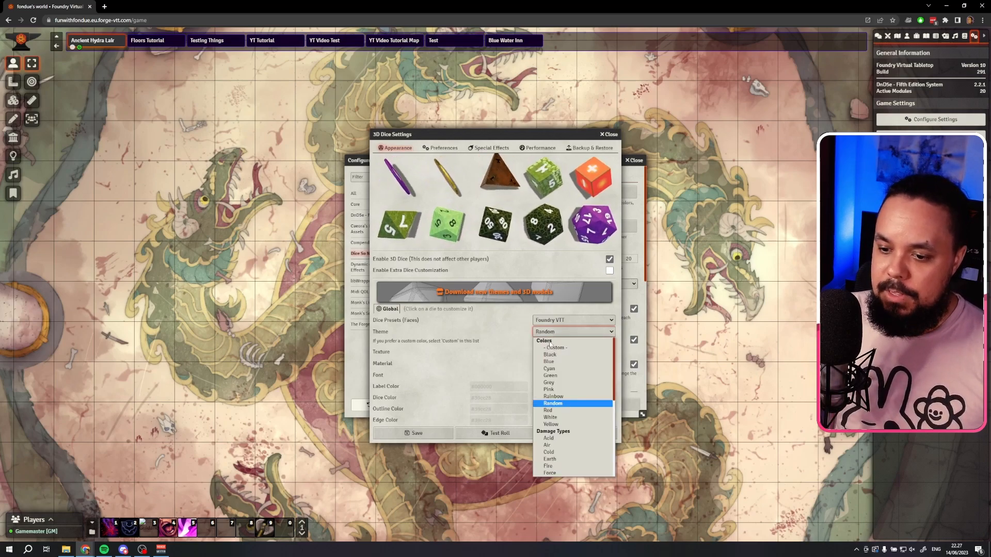
pyautogui.click(549, 410)
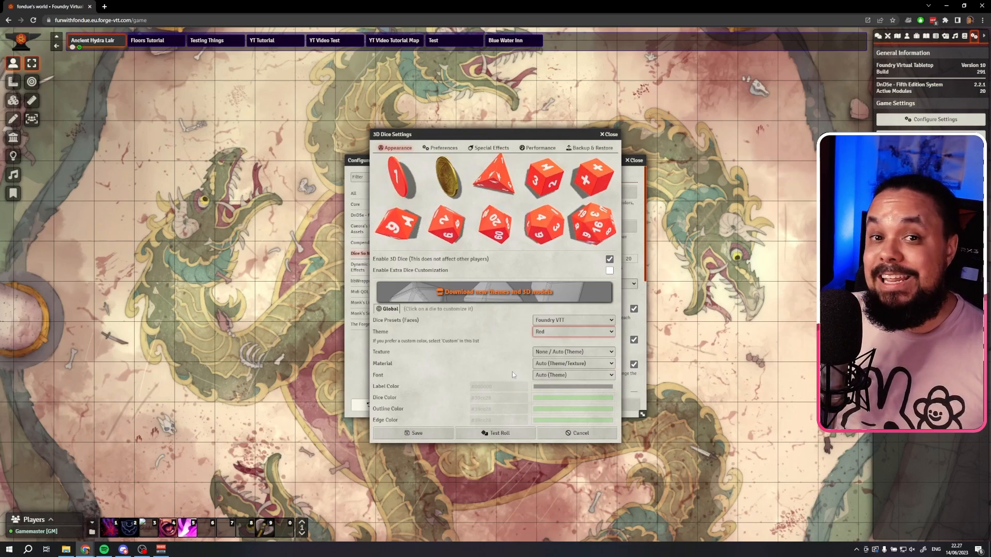
pyautogui.click(495, 434)
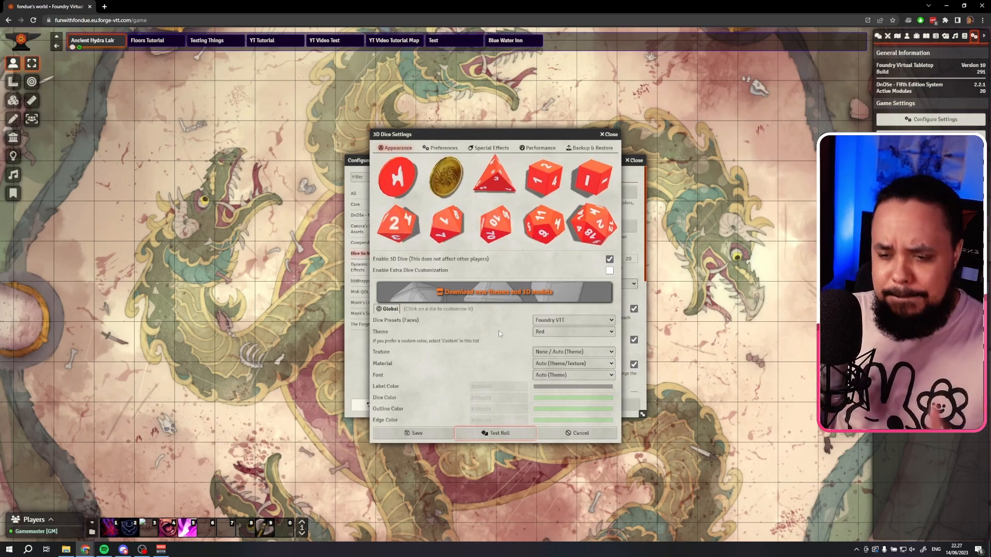
# Try the Acid and Air damage-type themes on the dice.
pyautogui.click(572, 333)
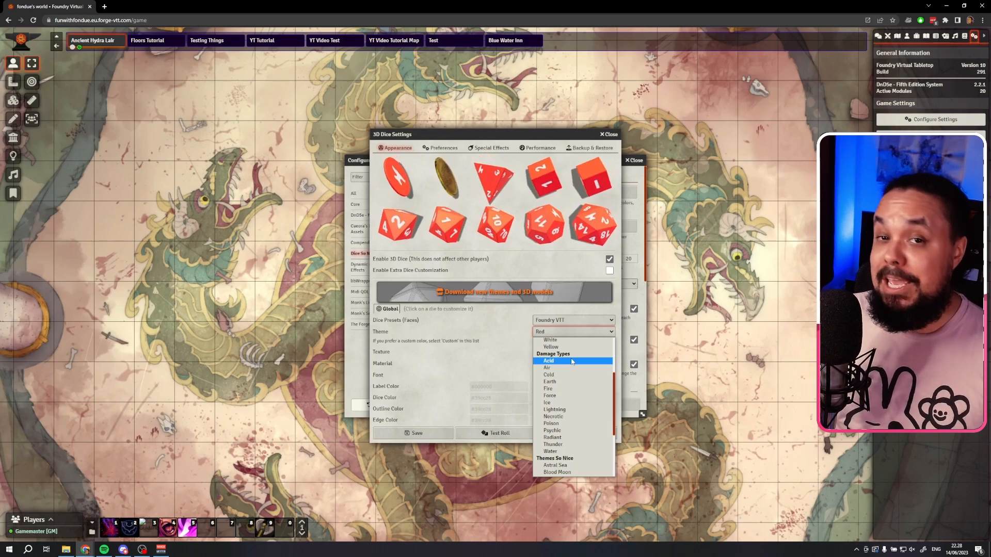
pyautogui.click(571, 362)
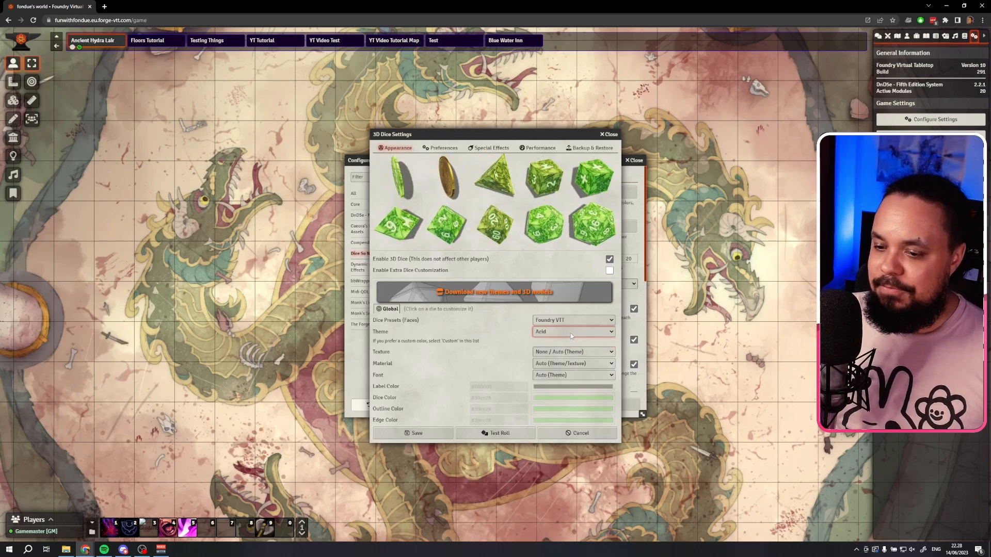
pyautogui.click(571, 332)
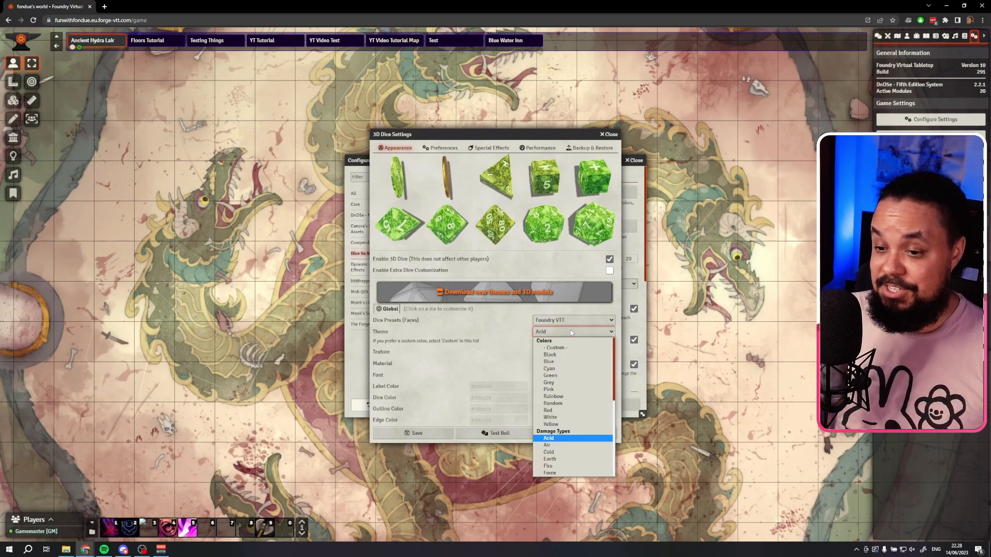
pyautogui.click(547, 383)
# Go through the damage-type themes from Cold past Force to Lightning.
pyautogui.click(558, 333)
pyautogui.scroll(3, 565, 349)
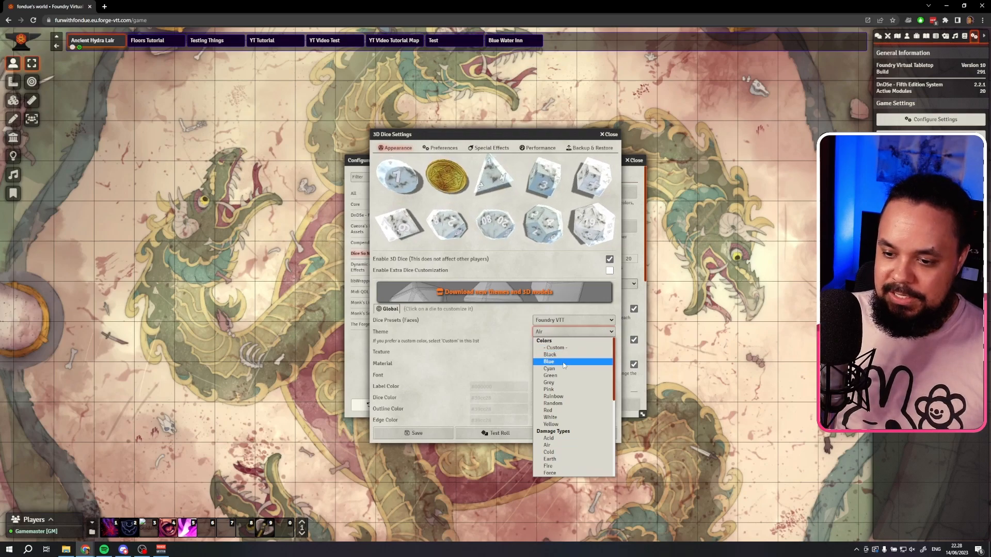
pyautogui.click(548, 452)
pyautogui.press('Down')
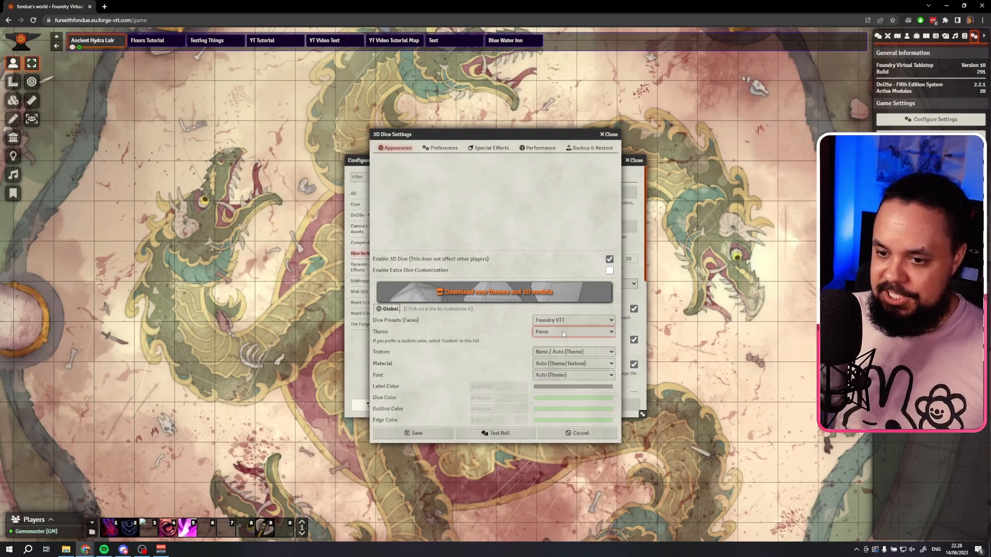
pyautogui.press('Down')
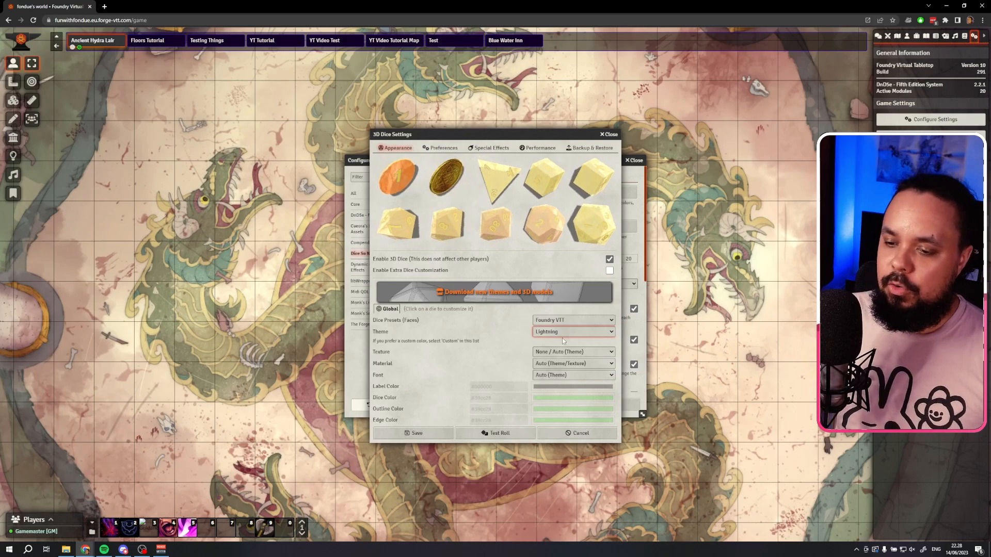
# Apply the Necrotic damage-type theme and advance the dice theme to Thunder.
pyautogui.click(562, 333)
pyautogui.scroll(-2, 559, 376)
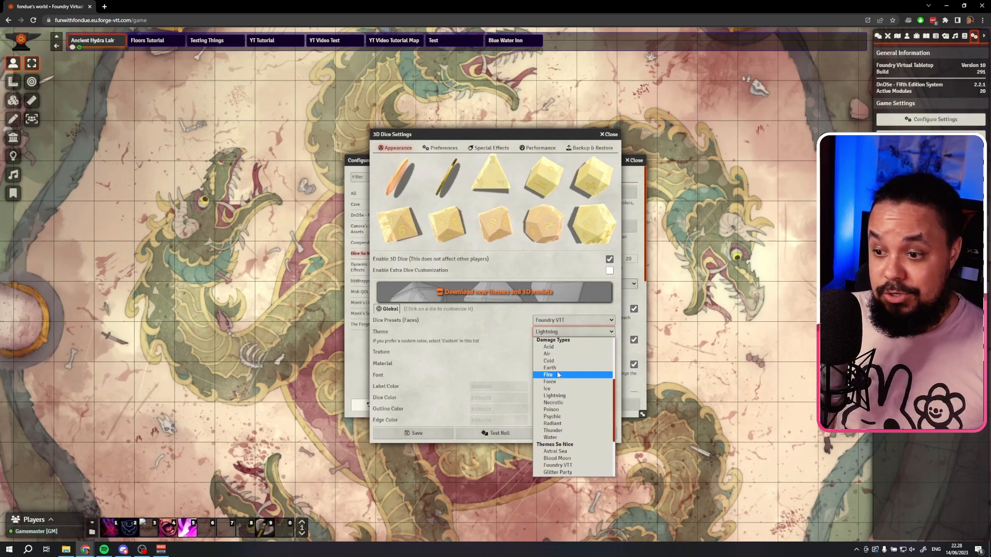
pyautogui.click(562, 403)
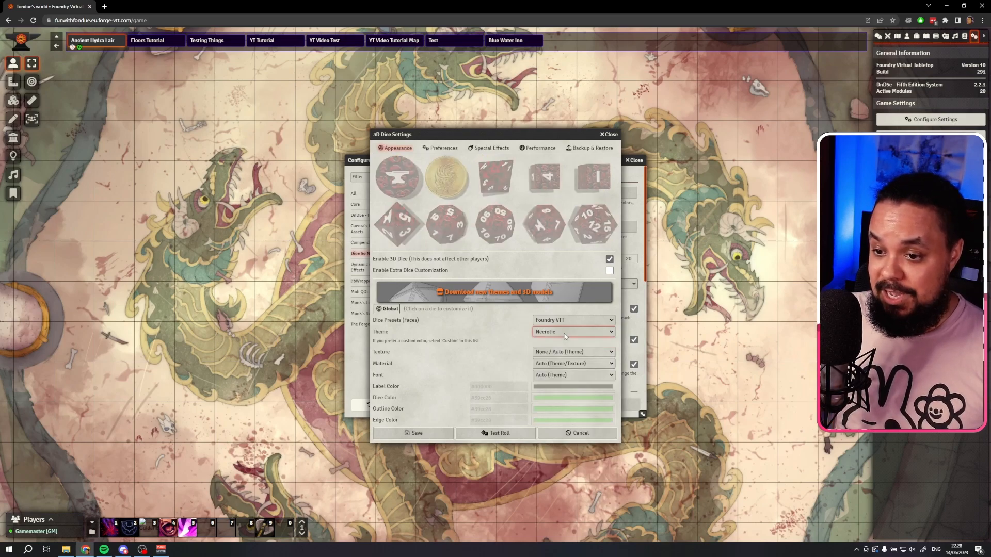
pyautogui.press('Down')
pyautogui.press('Down')
pyautogui.press('Down')
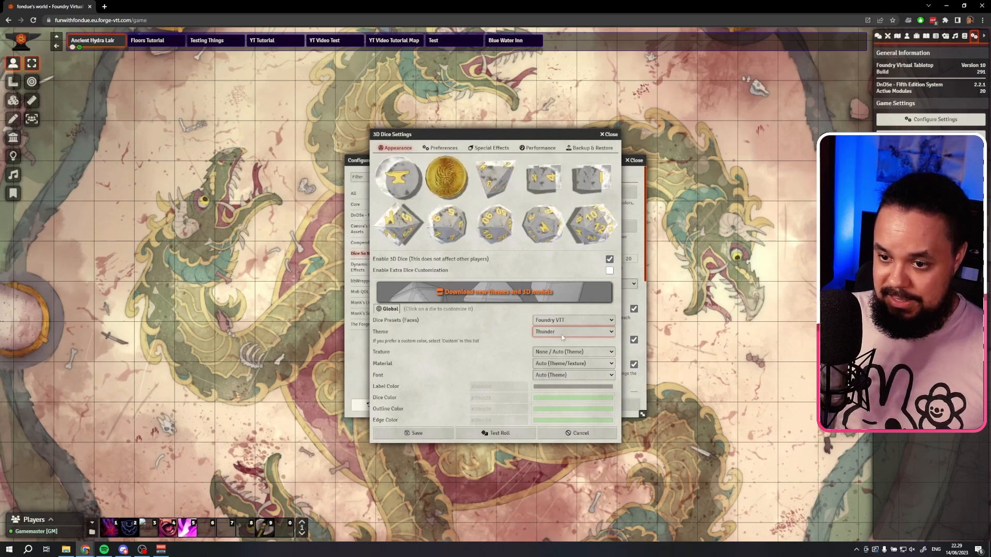
# Try the Water damage-type theme on the dice, followed by the Astral Sea theme from Themes So Nice.
pyautogui.click(562, 336)
pyautogui.click(563, 407)
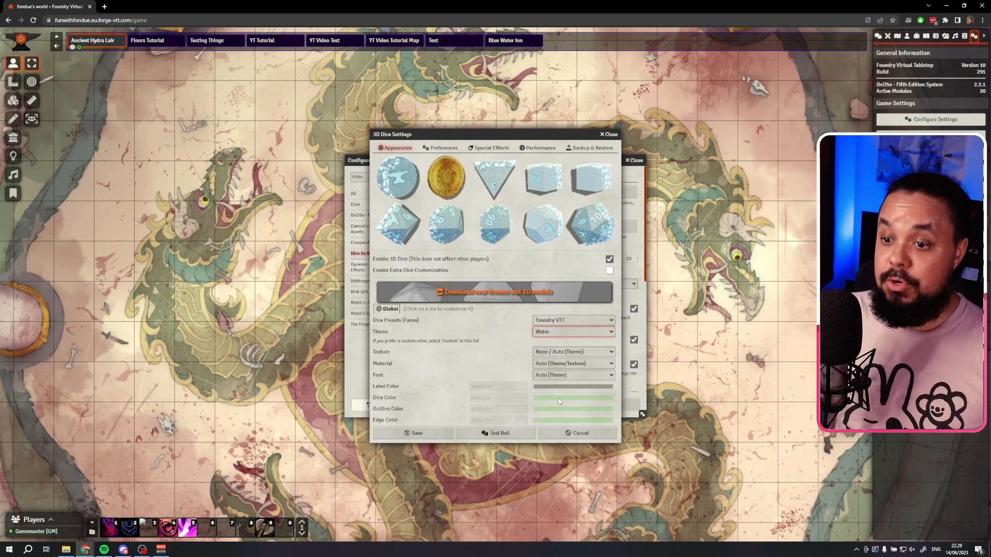
pyautogui.click(542, 333)
pyautogui.scroll(-3, 554, 363)
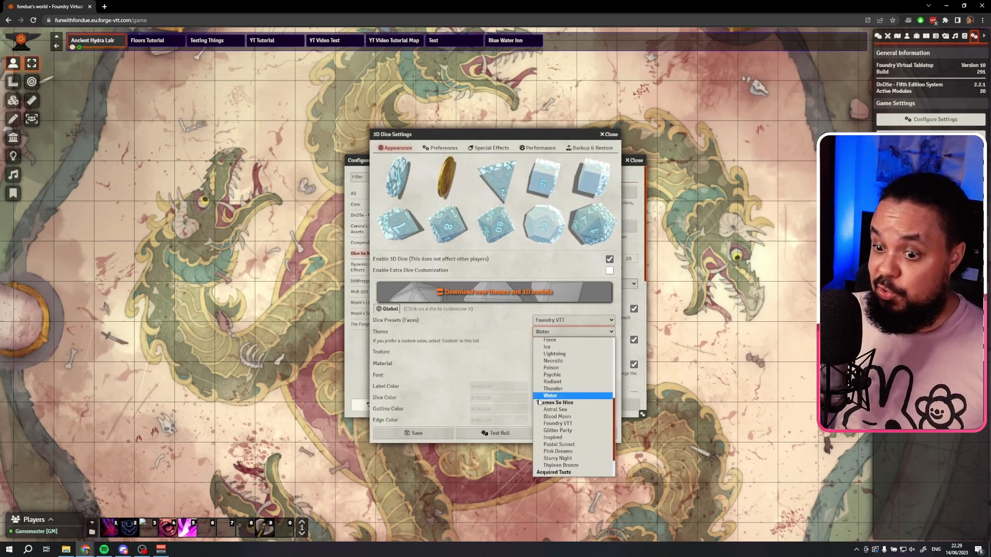
pyautogui.scroll(-2, 552, 385)
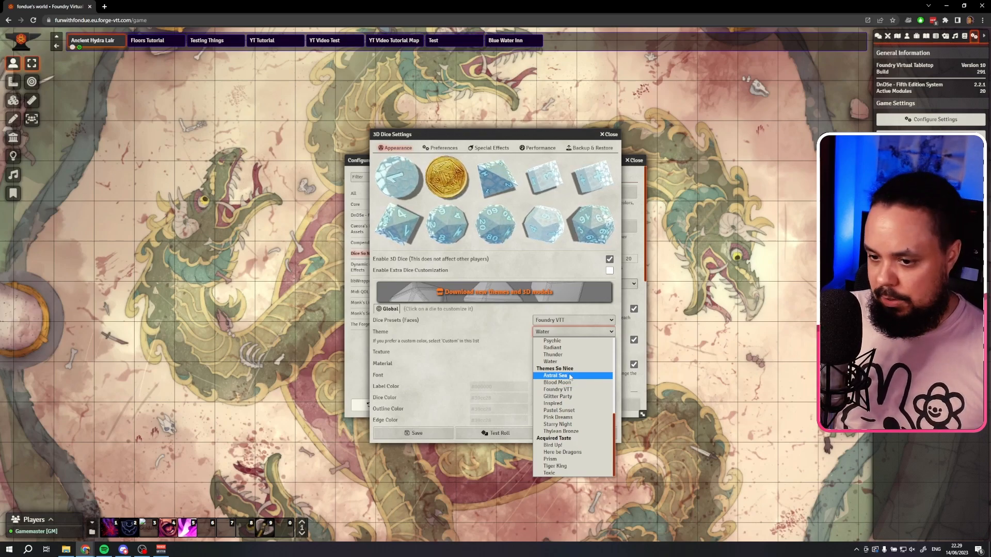
pyautogui.click(569, 375)
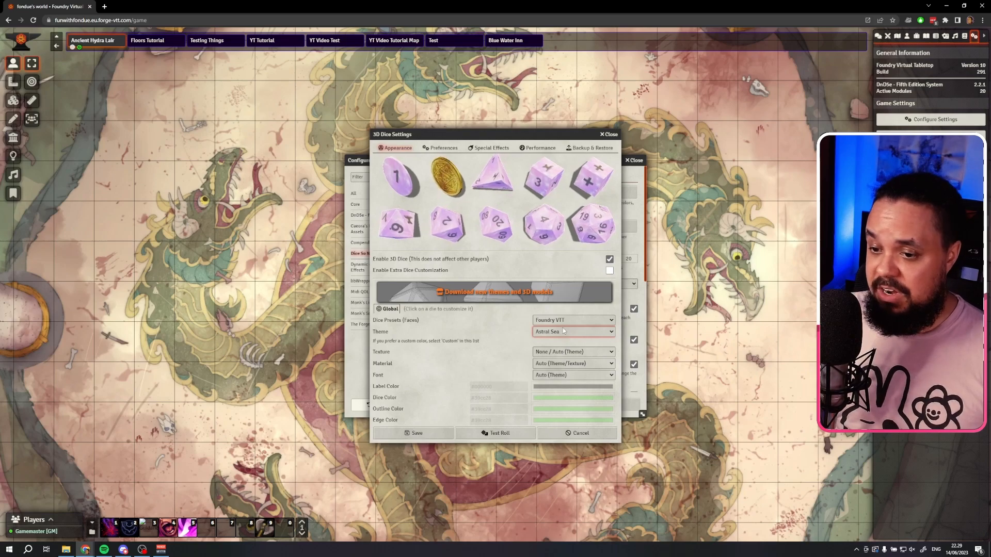
# Go through the Foundry VTT, Glitter Party and Inspired dice themes and advance to Pink Dreams.
pyautogui.click(562, 332)
pyautogui.click(562, 370)
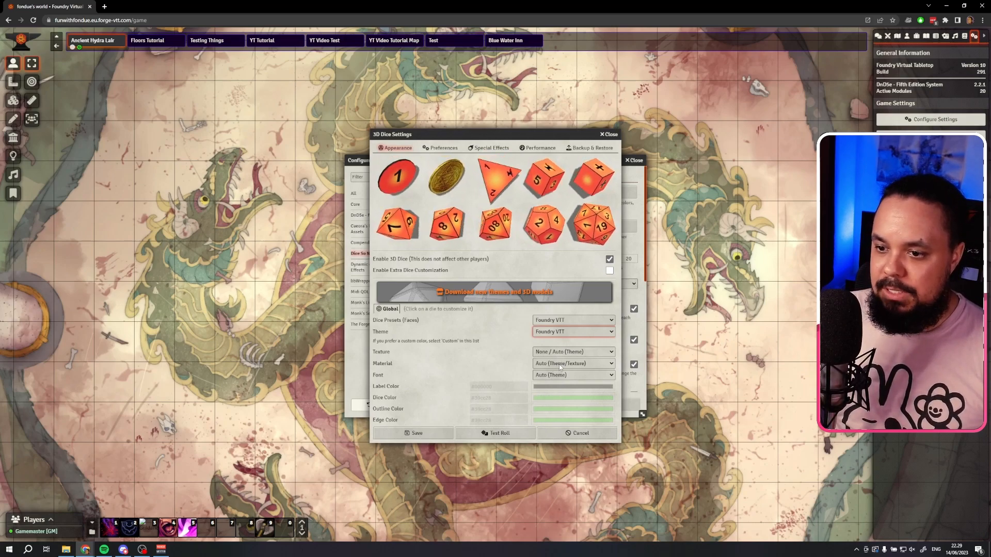
pyautogui.click(554, 333)
pyautogui.click(571, 337)
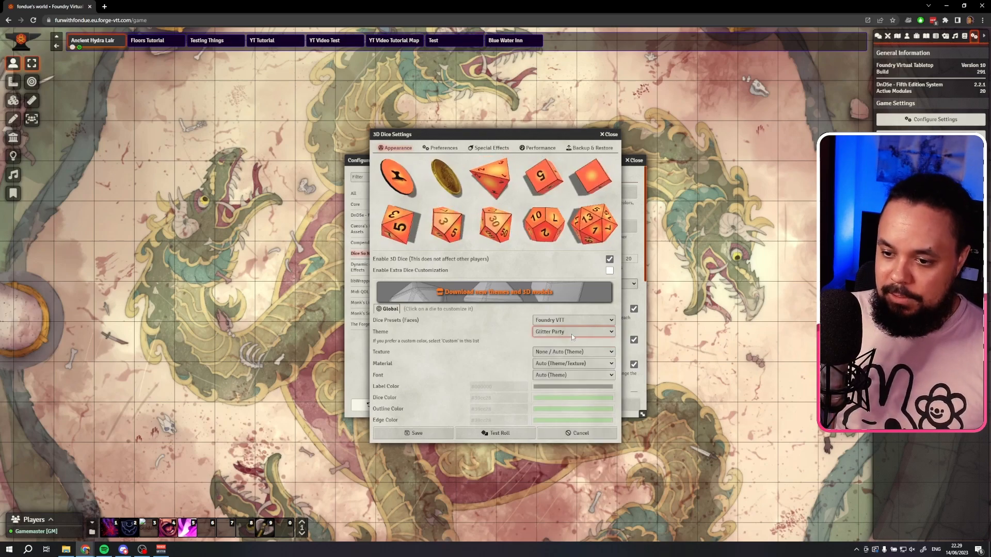
pyautogui.press('Down')
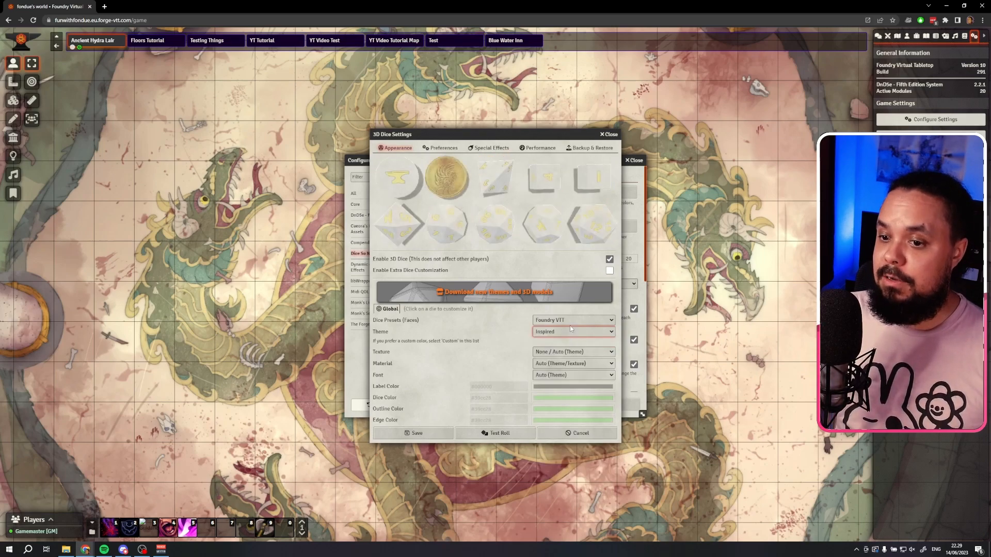
pyautogui.press('Down')
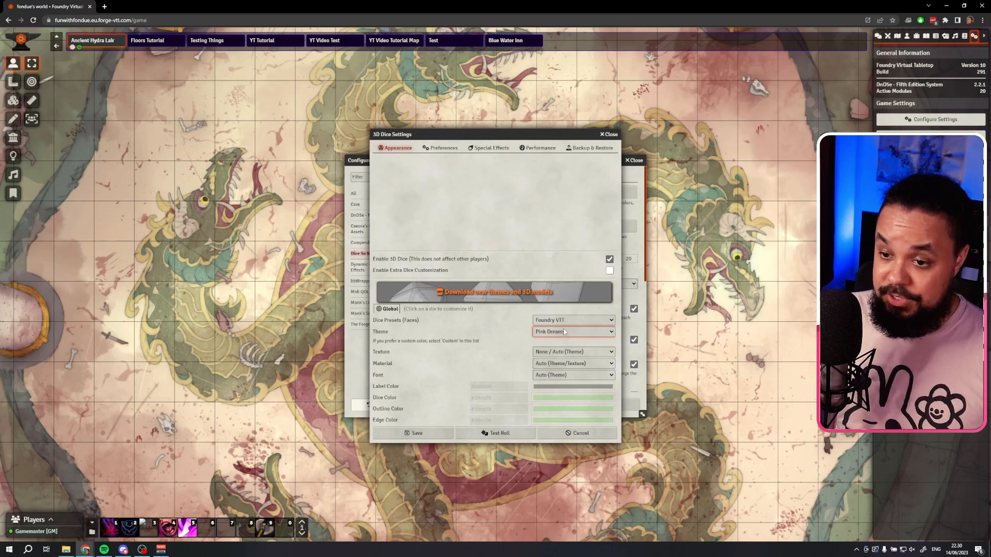
# Try the Starry Night and Thylean Bronze themes on the dice.
pyautogui.click(566, 332)
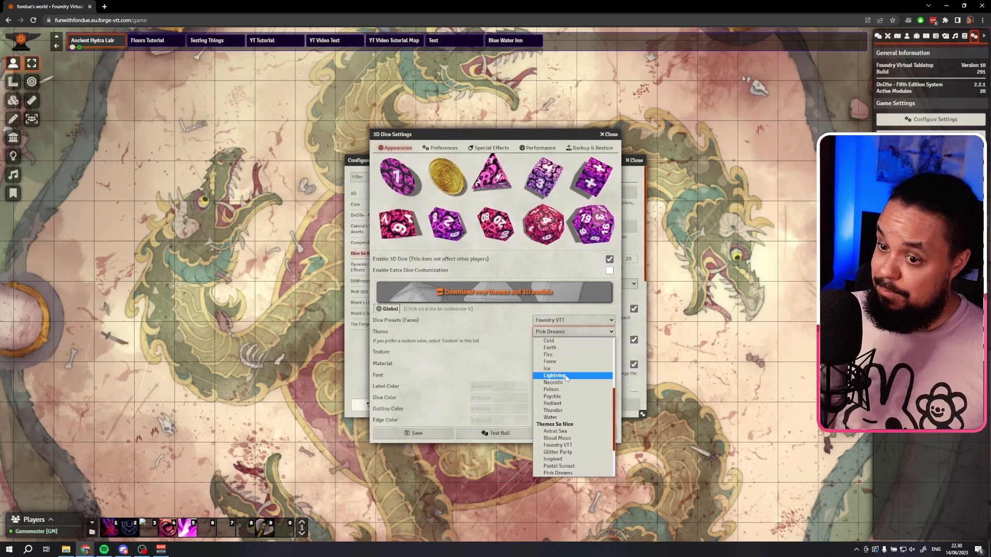
pyautogui.scroll(-3, 567, 378)
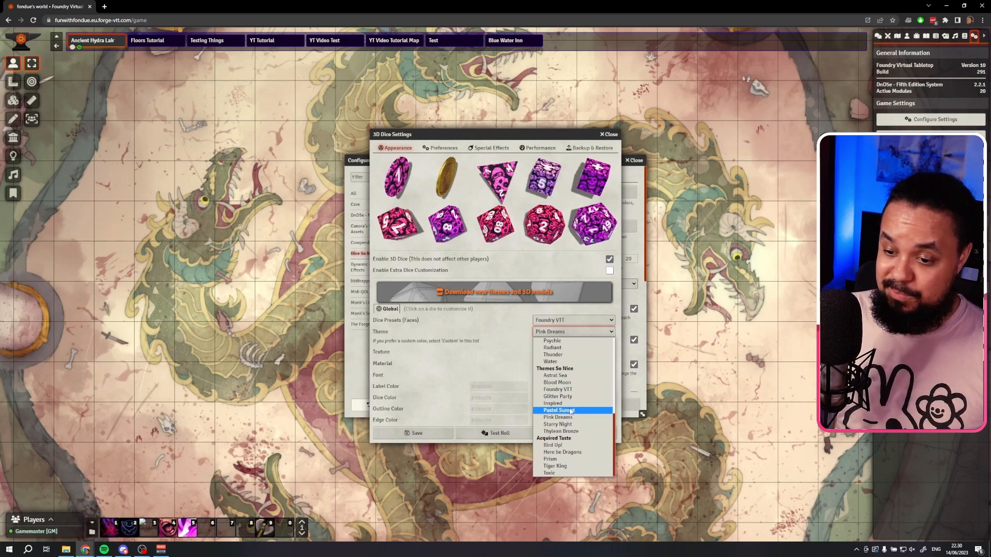
pyautogui.click(562, 424)
pyautogui.click(569, 333)
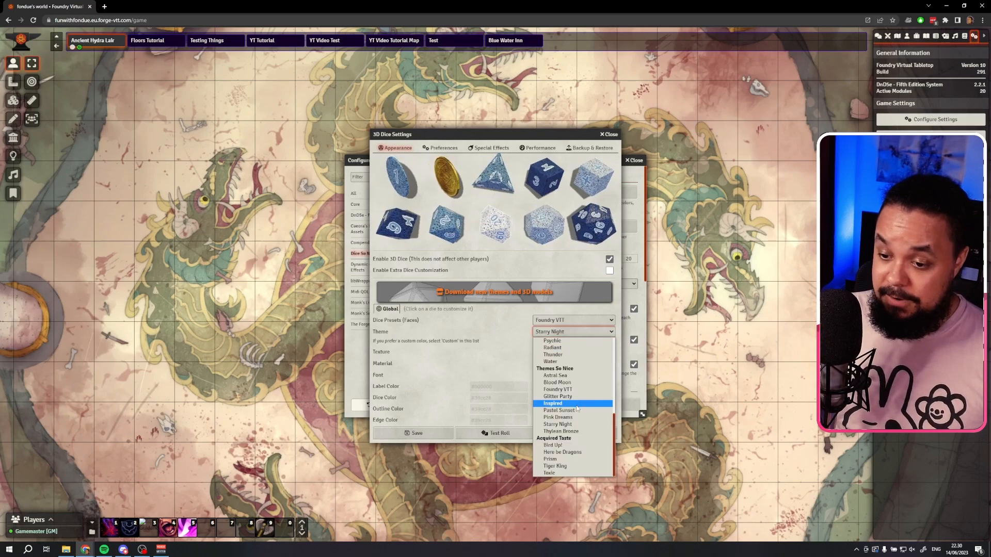
pyautogui.click(571, 432)
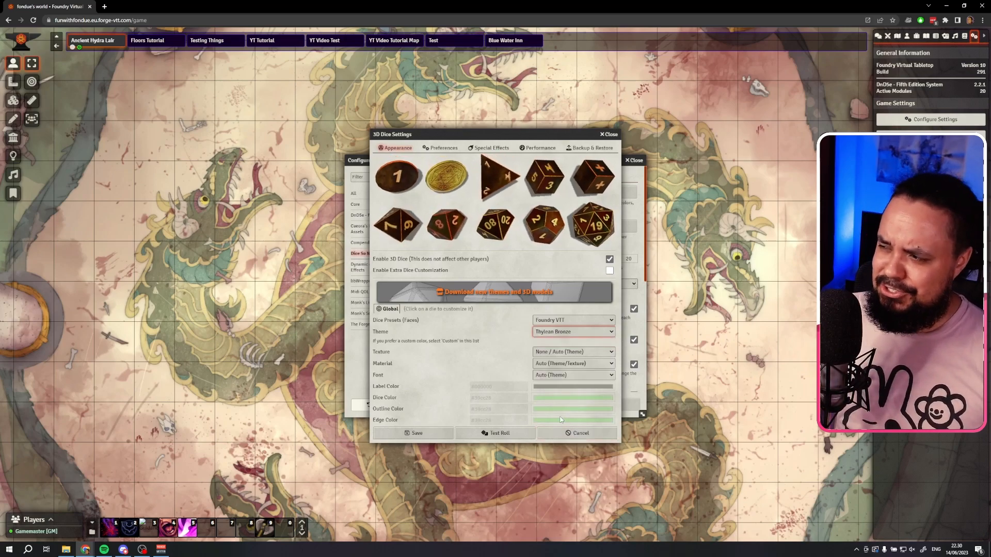
# Try the Bird Up! and Here be Dragons themes from the Acquired Taste group.
pyautogui.click(568, 333)
pyautogui.scroll(-1, 555, 393)
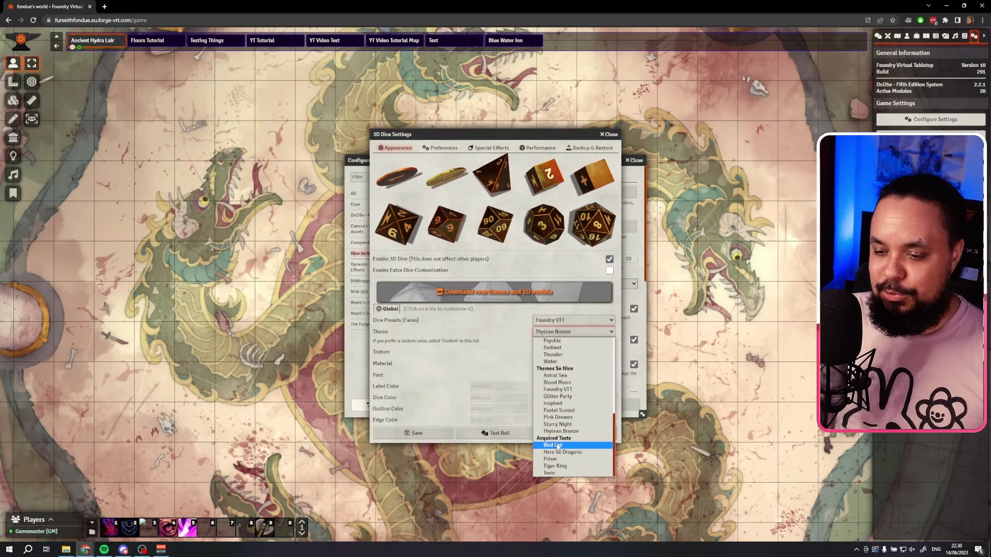
pyautogui.click(558, 446)
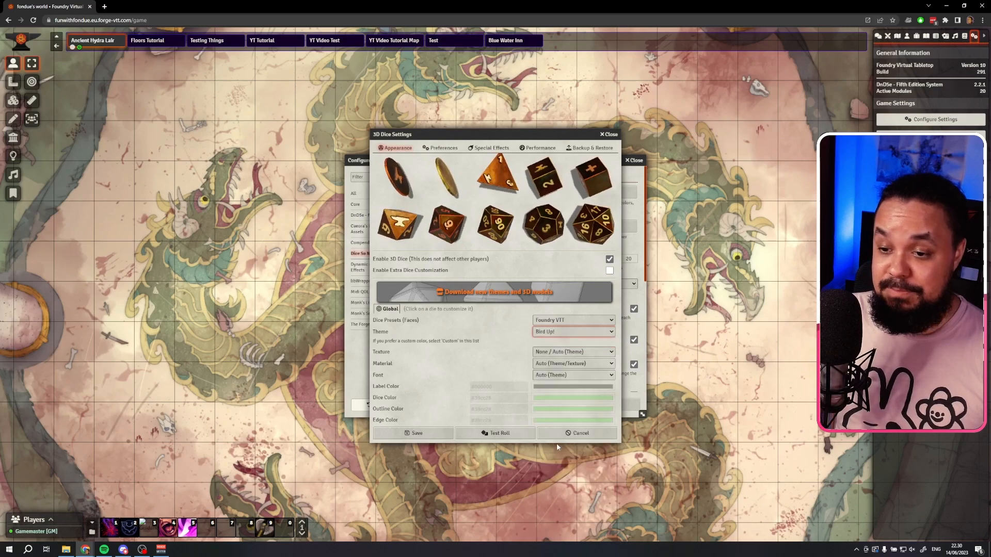
pyautogui.click(562, 332)
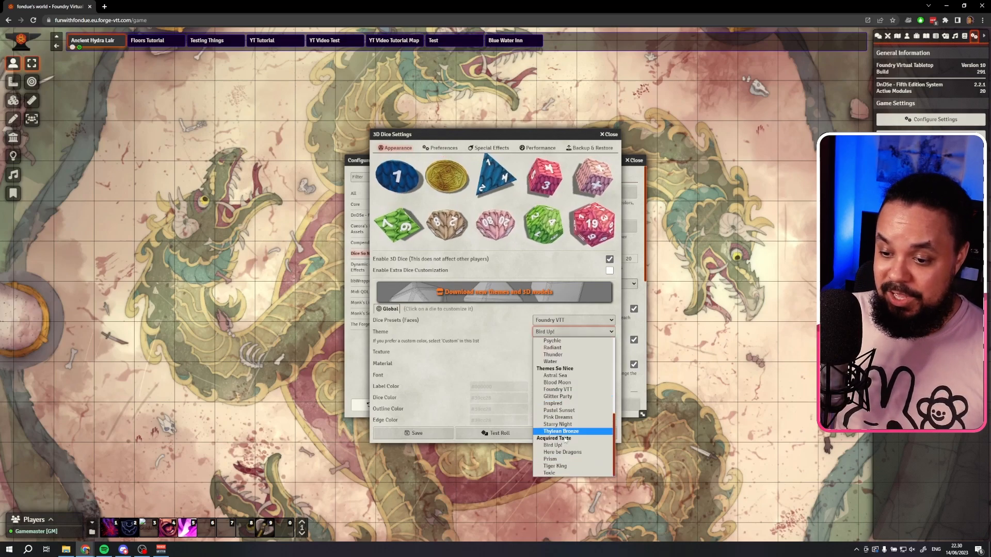
pyautogui.click(569, 453)
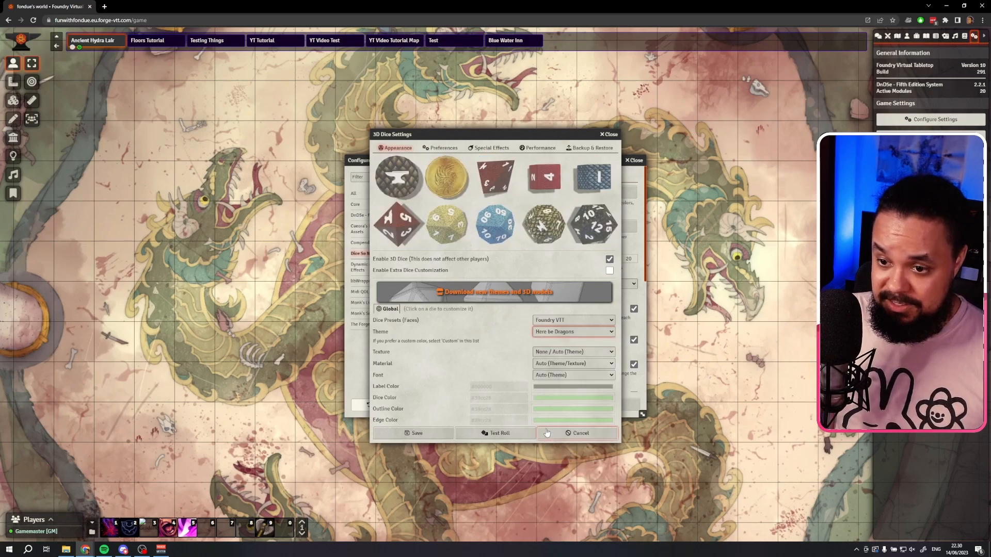
# Go through the remaining Acquired Taste dice themes: Prism, Tiger King and Toxic.
pyautogui.click(574, 332)
pyautogui.click(566, 462)
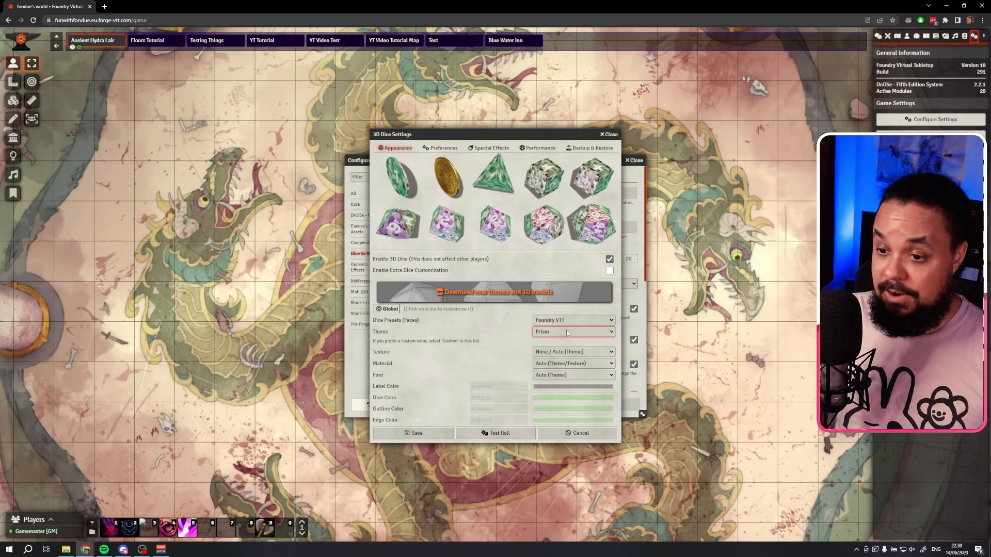
pyautogui.click(567, 331)
pyautogui.click(566, 471)
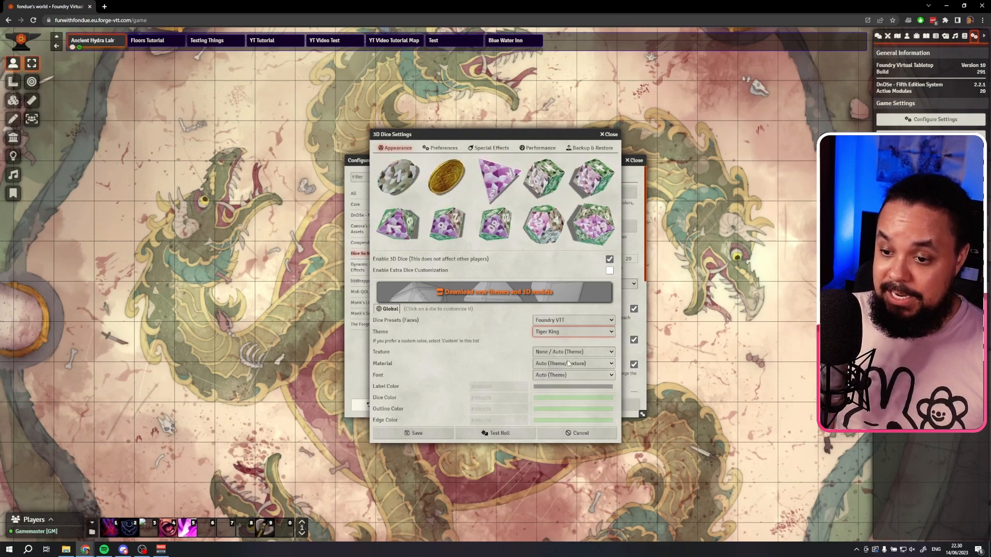
pyautogui.click(566, 332)
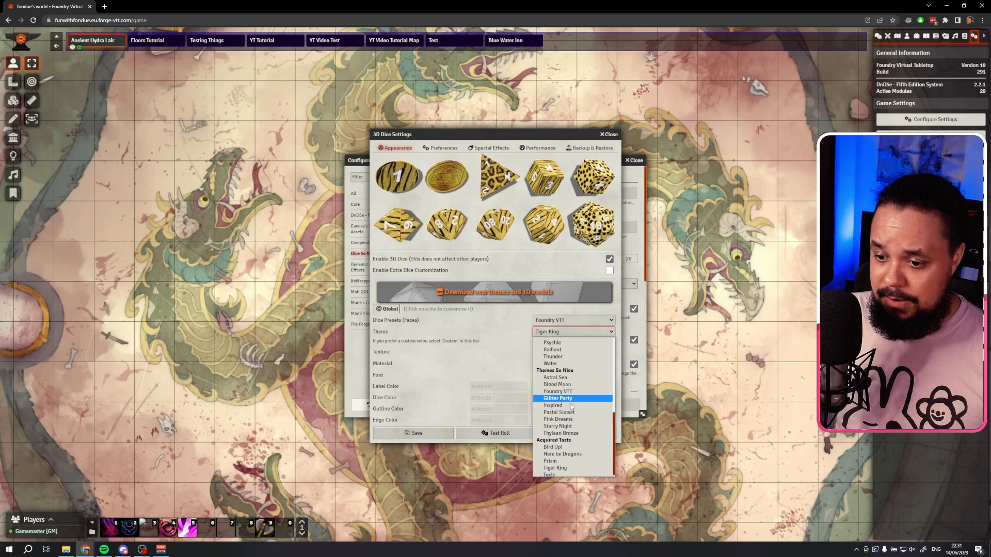
pyautogui.click(558, 473)
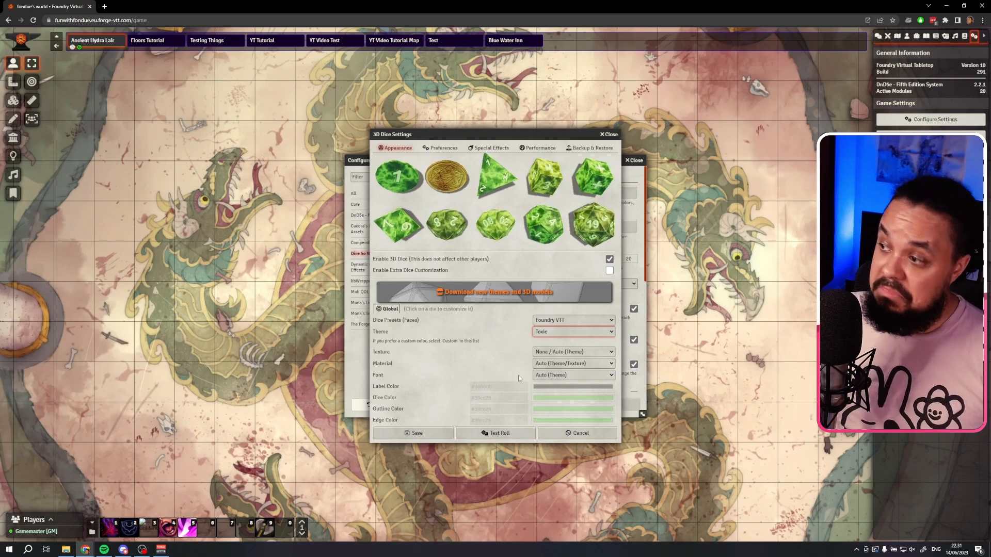
# Set the dice theme back to Thylean Bronze and apply the Marble texture to it.
pyautogui.click(559, 336)
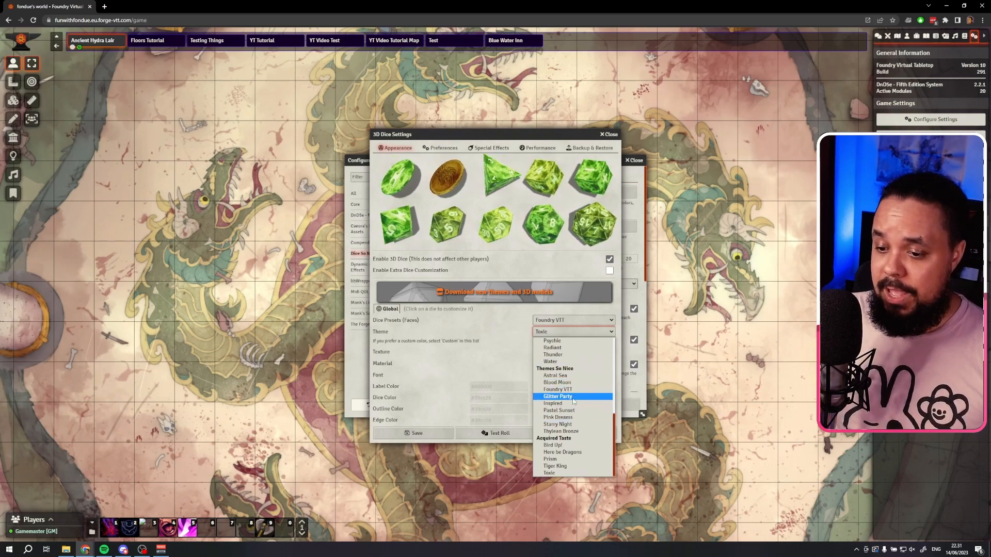
pyautogui.click(568, 431)
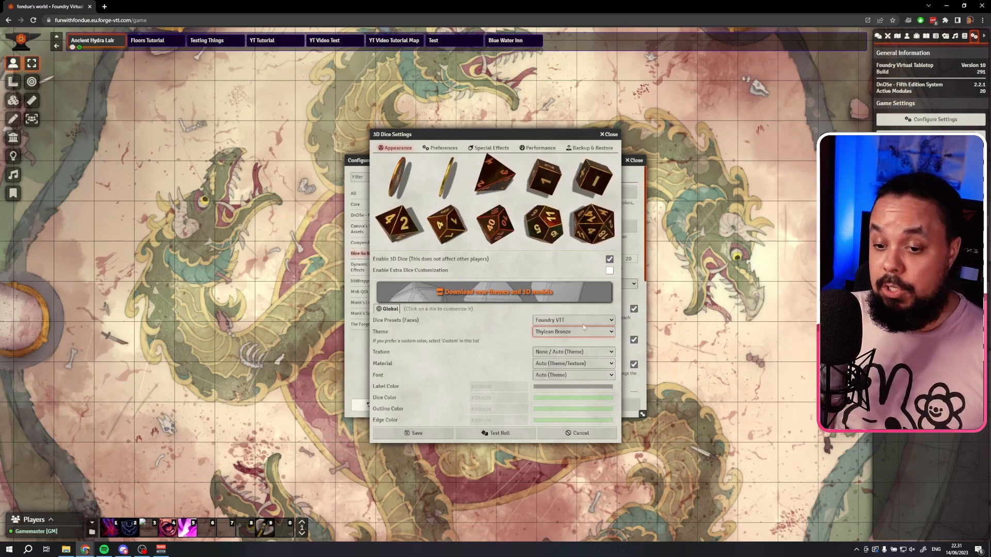
pyautogui.click(568, 355)
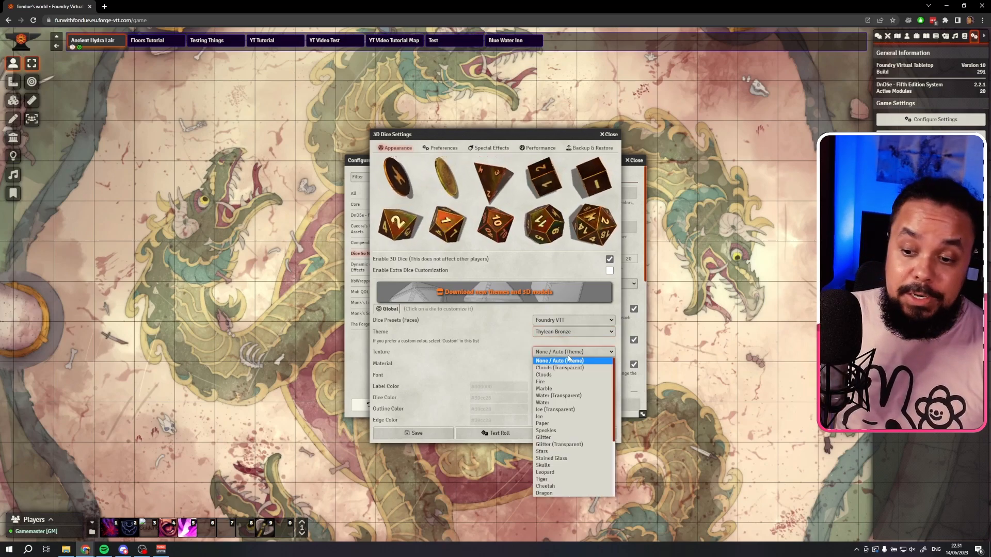
pyautogui.click(552, 389)
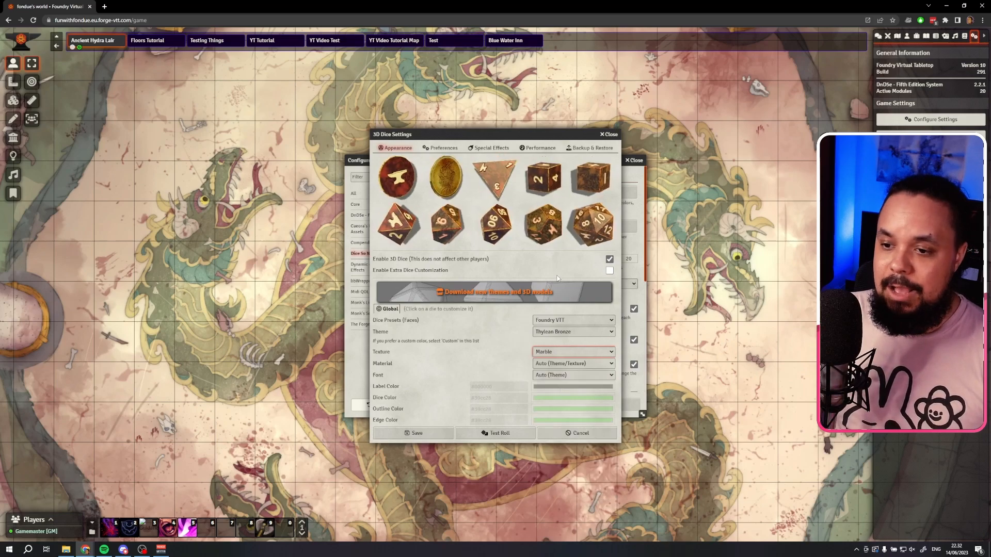
# Try the Stained Glass and Skulls textures on the Thylean Bronze dice.
pyautogui.click(559, 351)
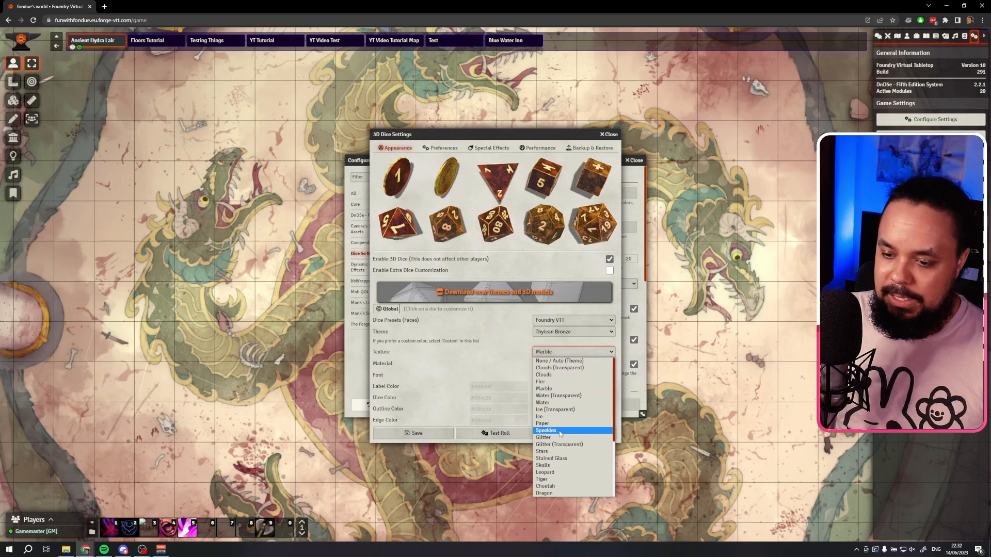
pyautogui.click(563, 459)
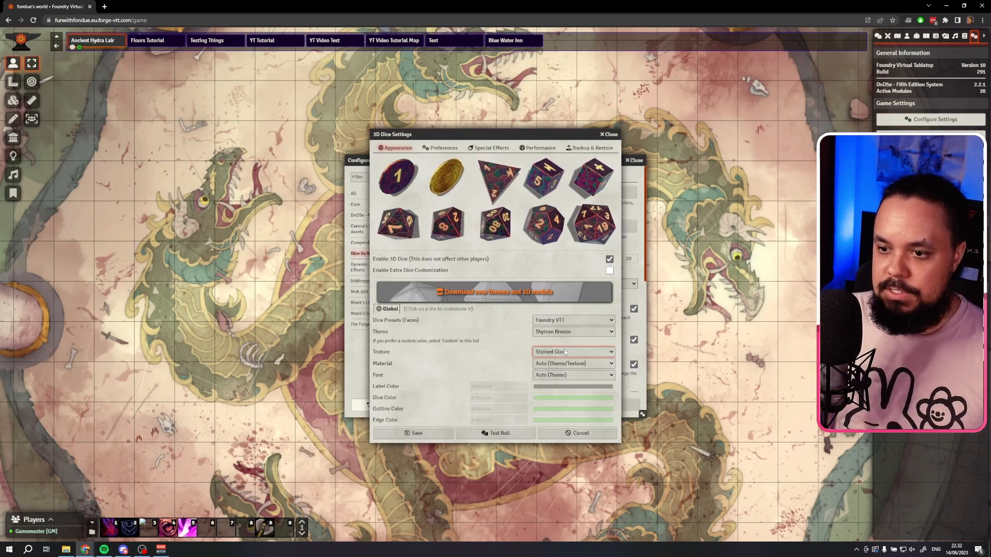
pyautogui.click(564, 352)
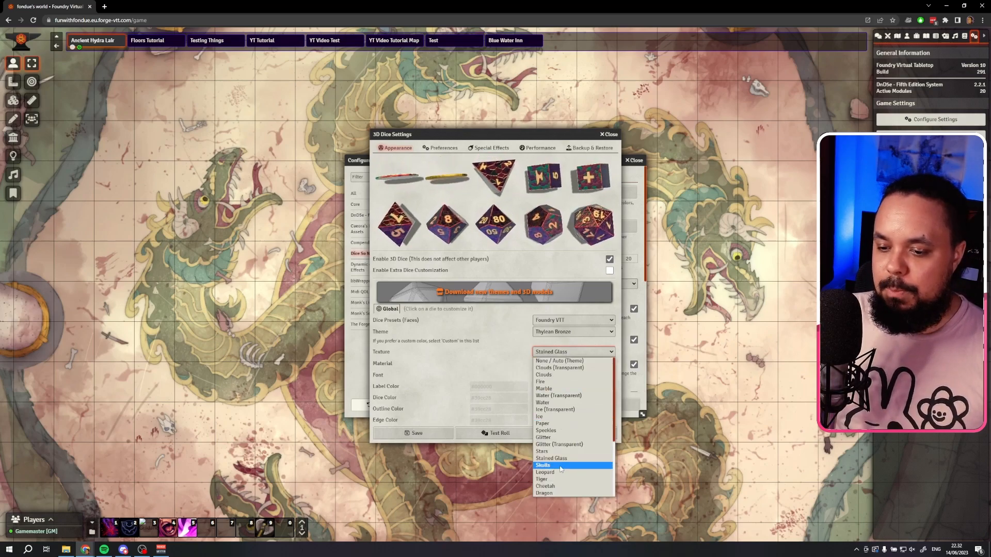
pyautogui.click(560, 466)
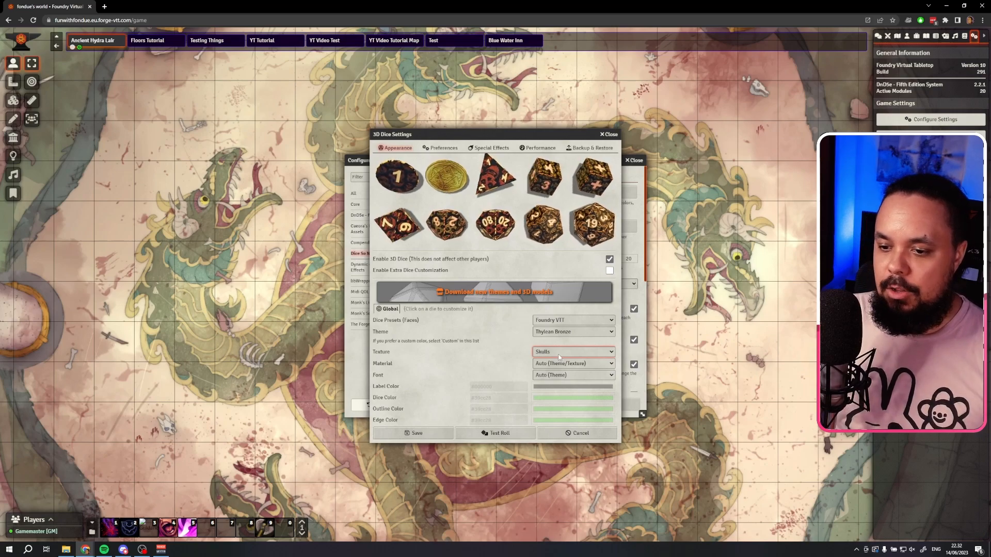
# Try the Astral Sea texture on the dice and reset the texture to None / Auto (Theme).
pyautogui.click(559, 352)
pyautogui.scroll(-3, 558, 449)
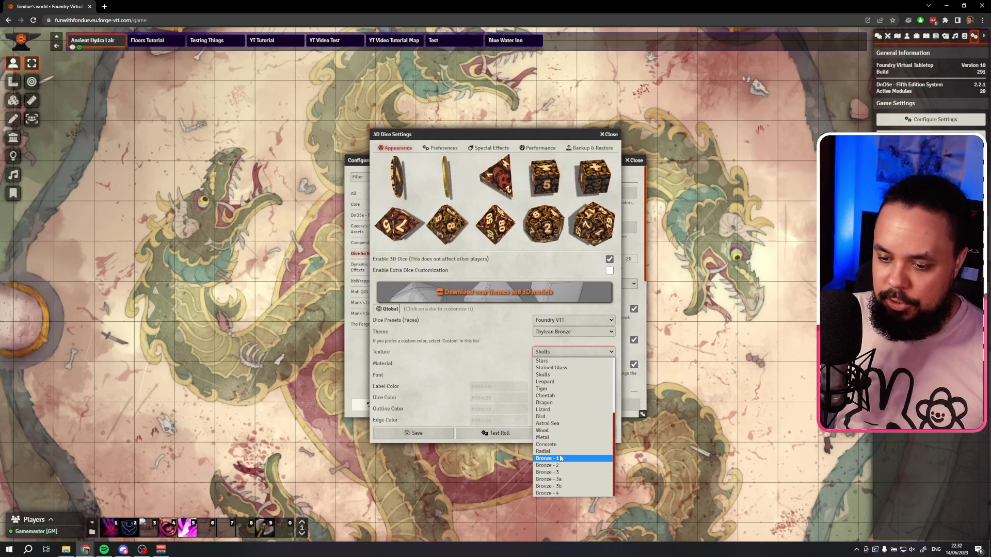
pyautogui.click(556, 424)
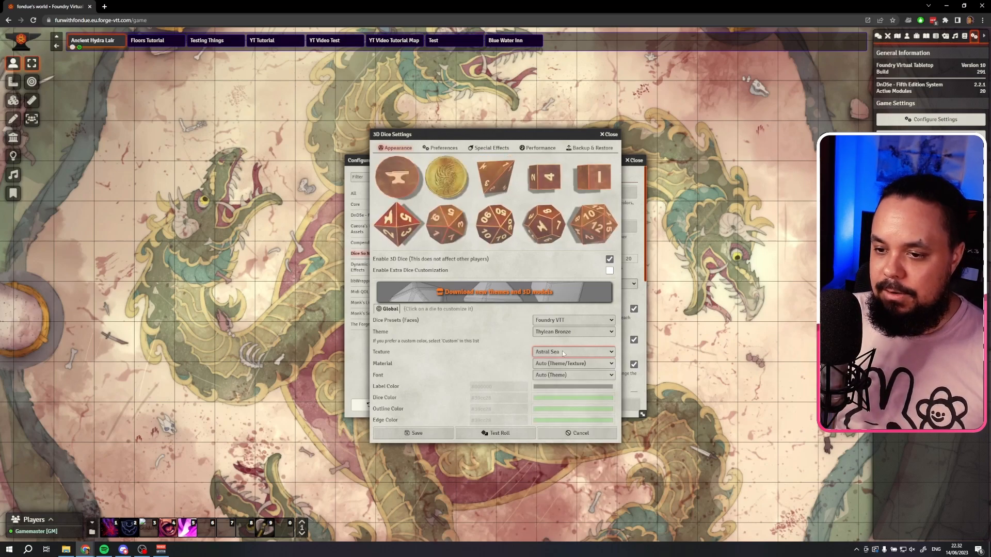
pyautogui.click(561, 353)
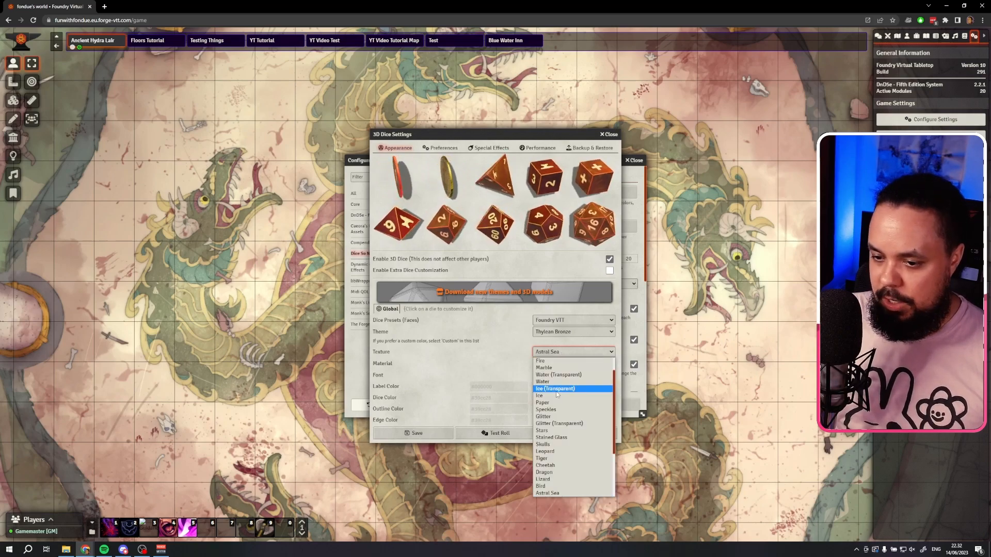
pyautogui.click(556, 361)
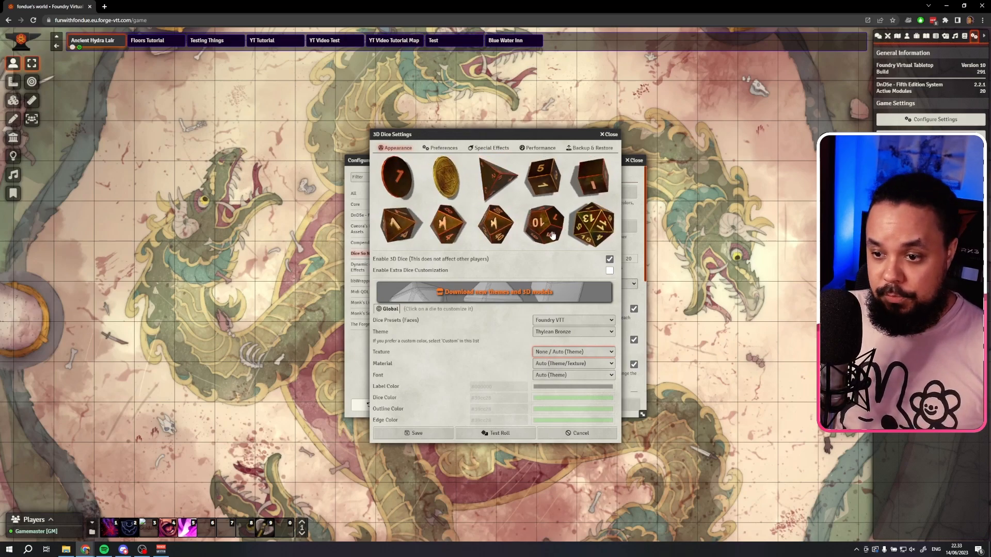
# Try the Stone material on the dice and change the material to Plastic.
pyautogui.click(559, 364)
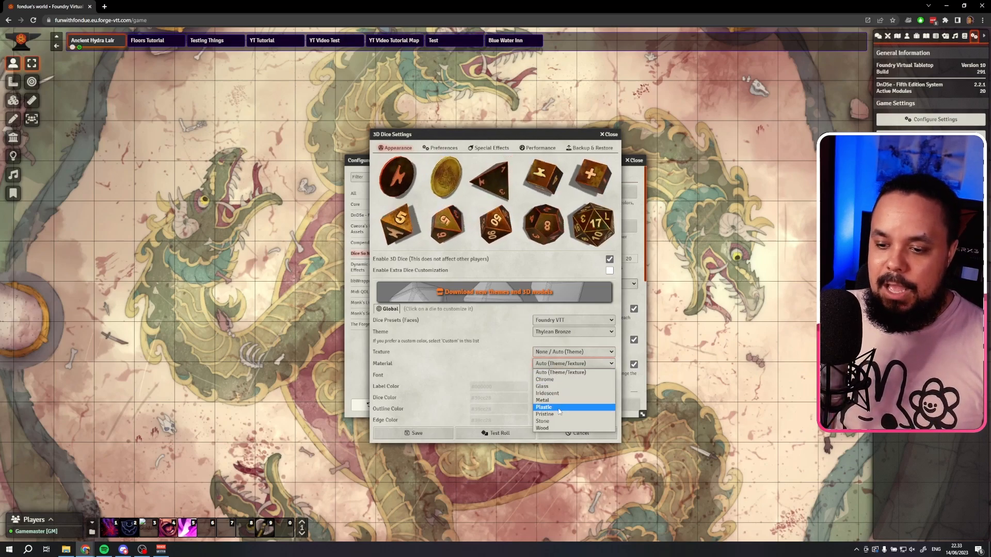
pyautogui.click(556, 421)
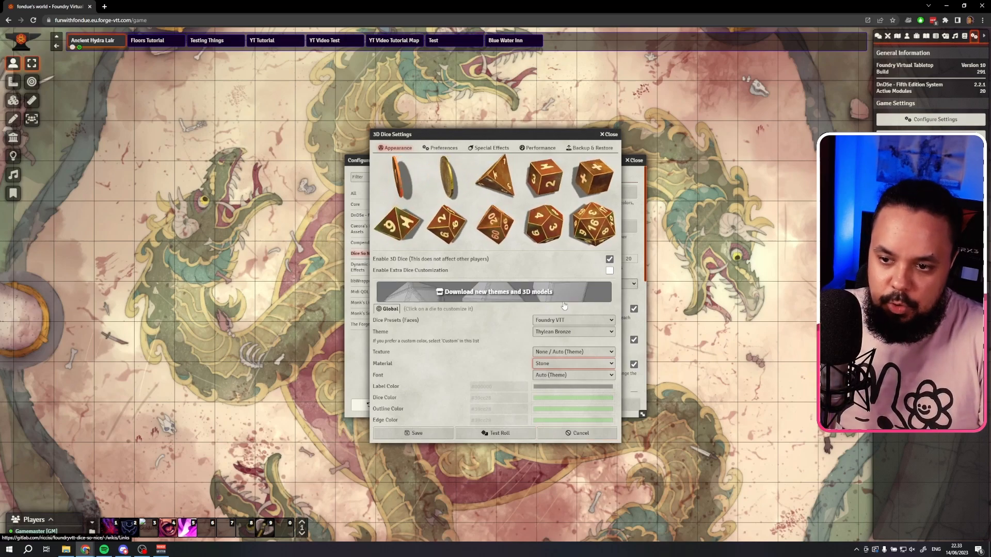
pyautogui.click(557, 363)
pyautogui.click(553, 409)
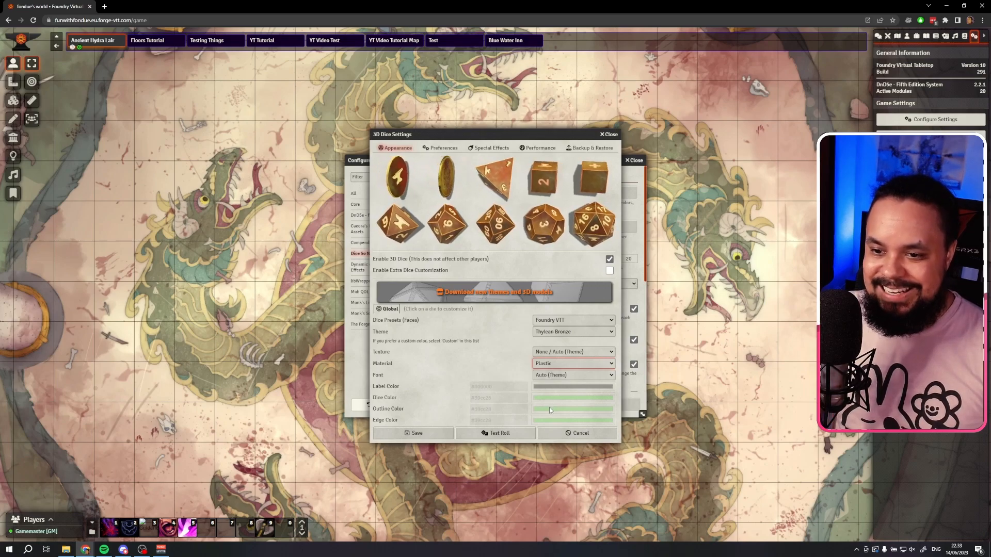
# Try the Metal and Chrome materials on the Thylean Bronze dice.
pyautogui.click(556, 364)
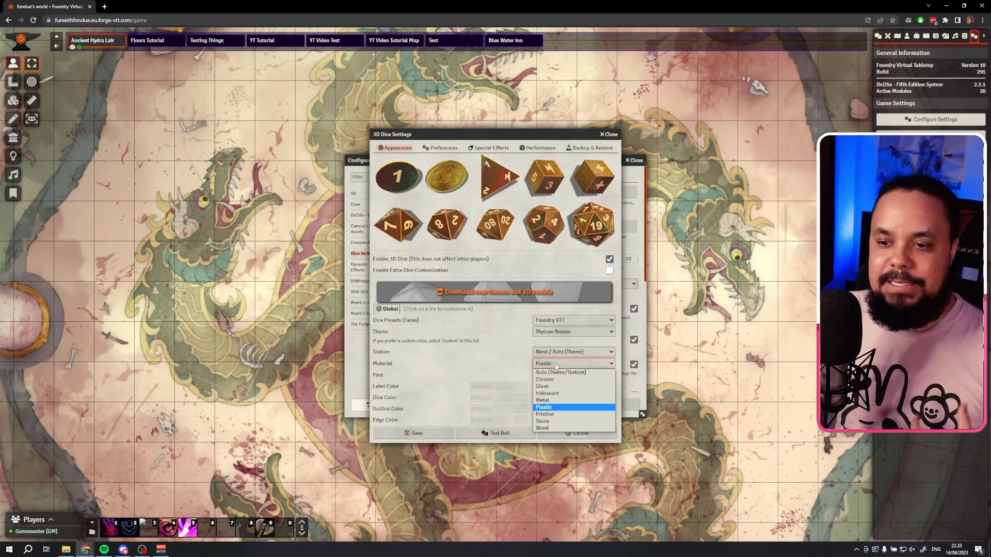
pyautogui.click(552, 401)
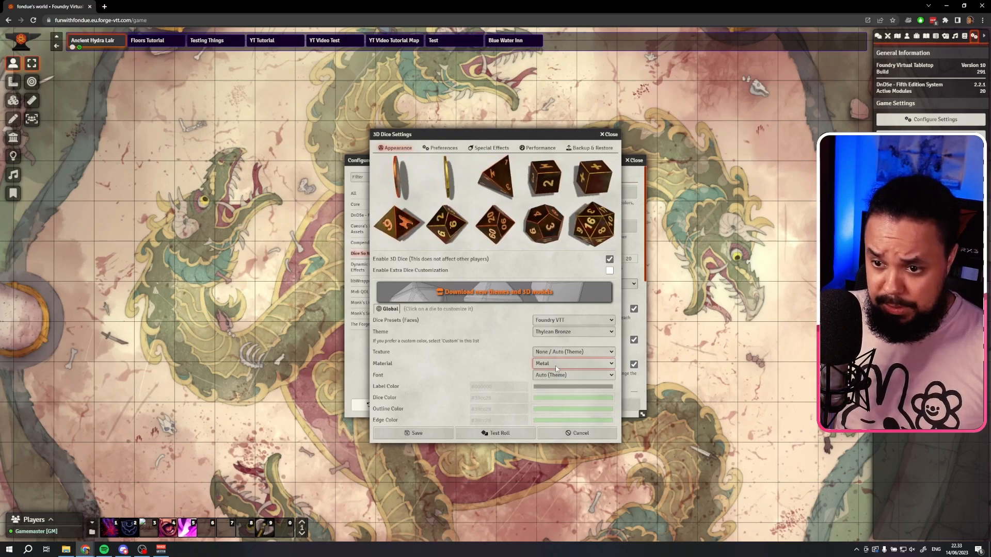
pyautogui.click(556, 366)
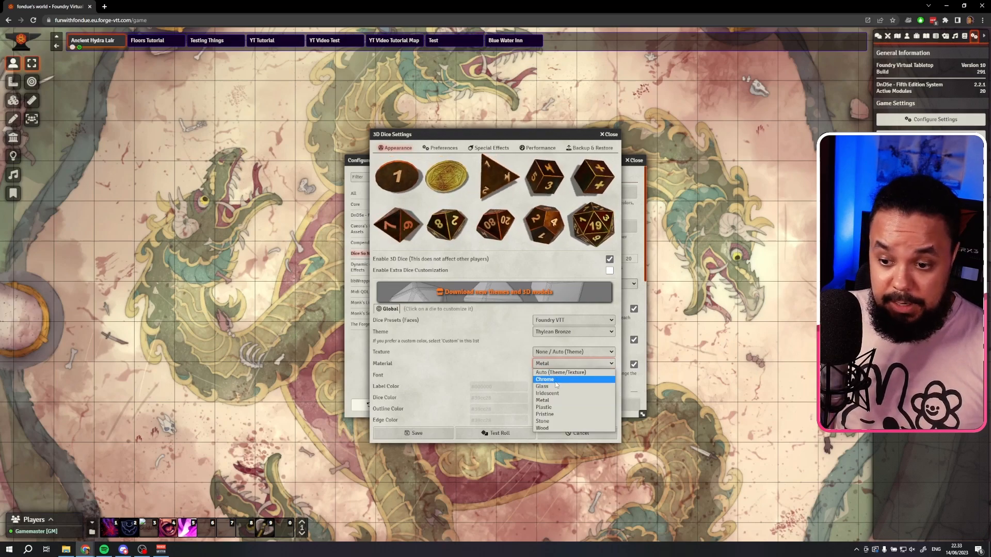
pyautogui.click(547, 380)
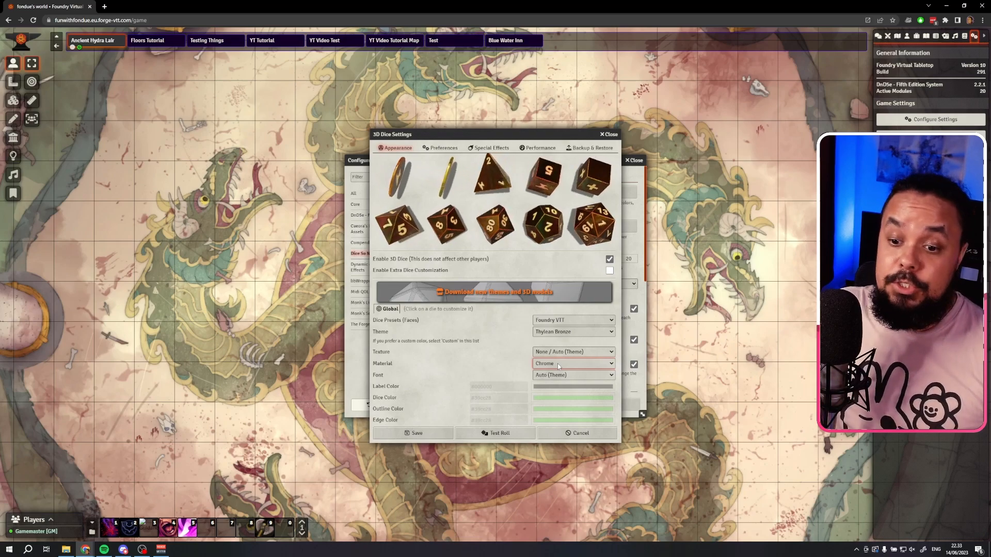
# Reset the dice material to Auto (Theme/Texture) and make a test roll.
pyautogui.click(558, 363)
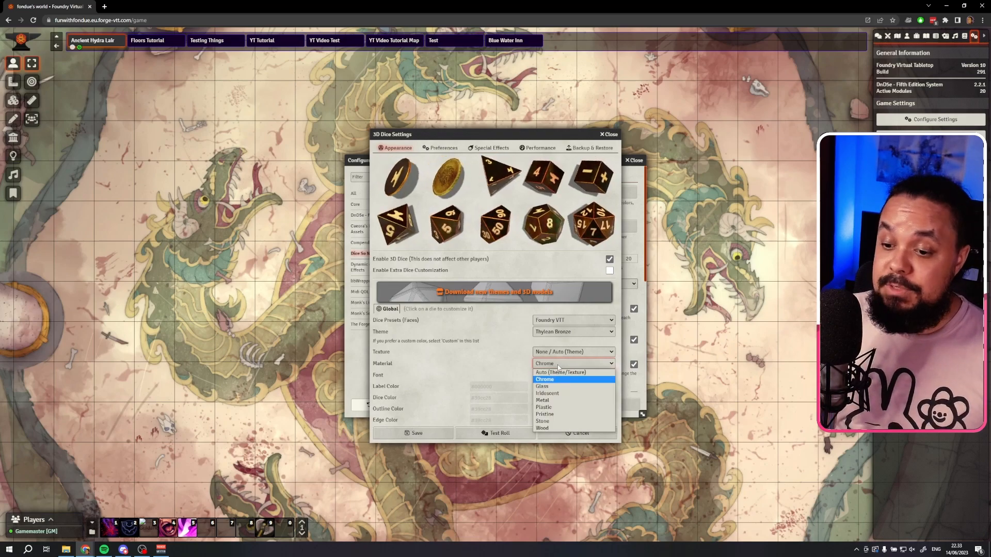
pyautogui.click(554, 374)
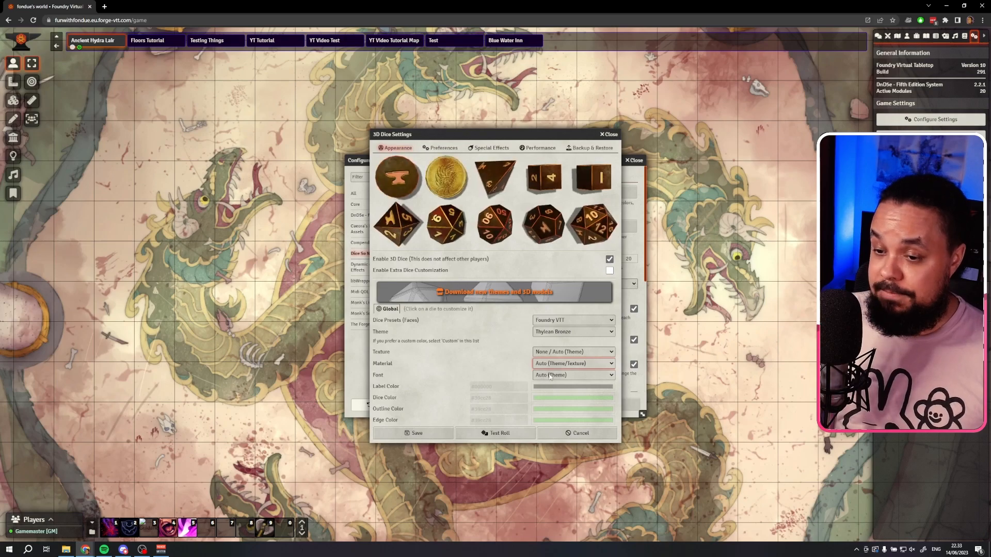
pyautogui.click(482, 435)
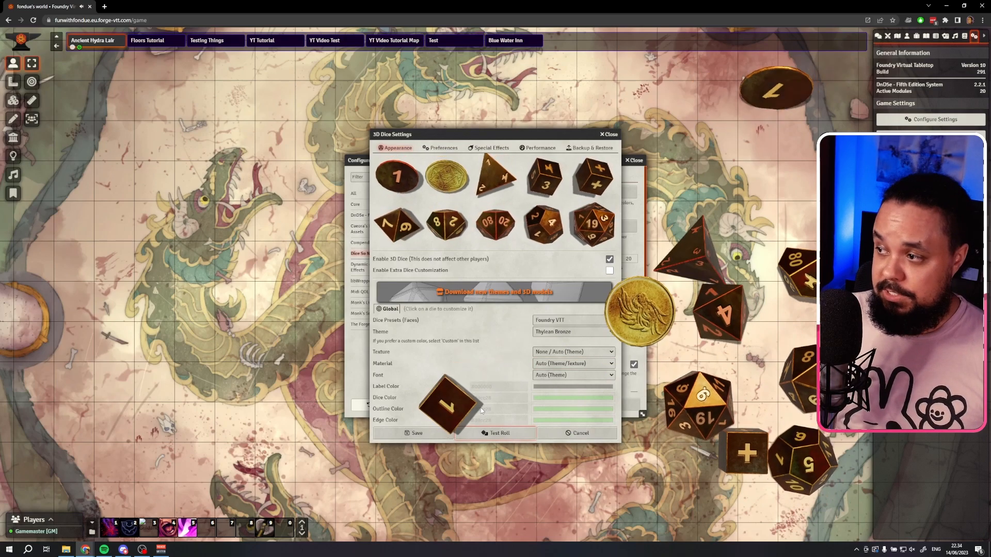
# Try the Modesto Condensed, Signika and Courier New fonts on the dice and reset the font to Auto (Theme).
pyautogui.click(546, 376)
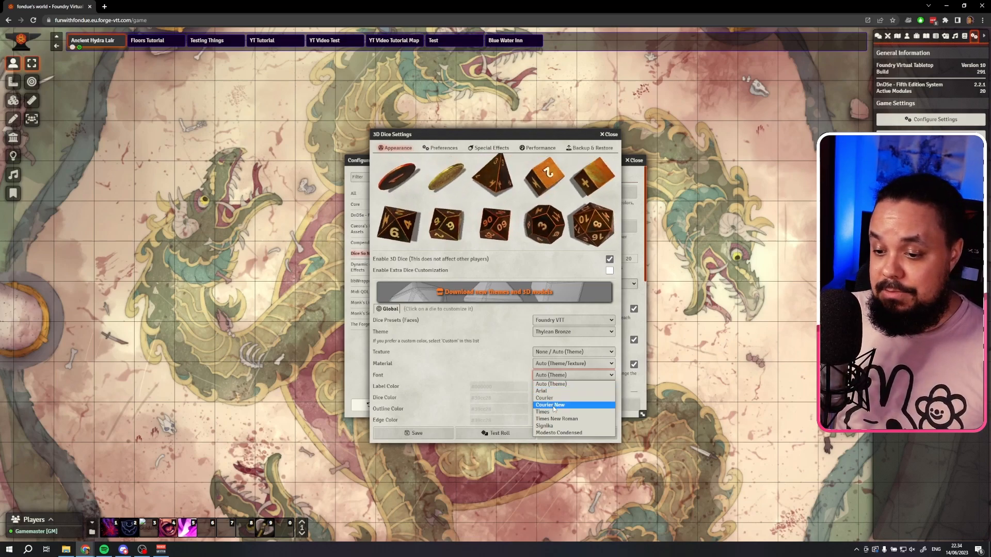
pyautogui.click(564, 435)
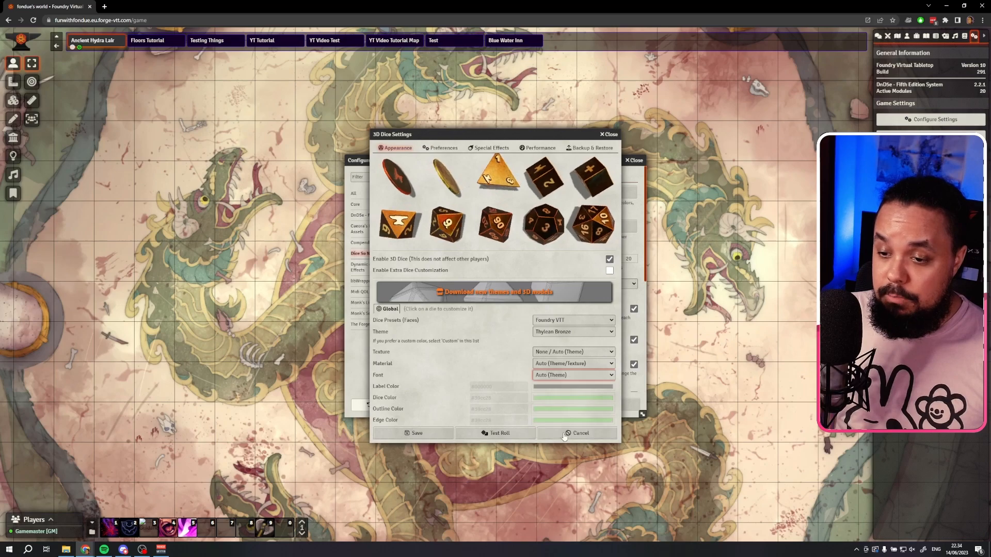
pyautogui.click(566, 377)
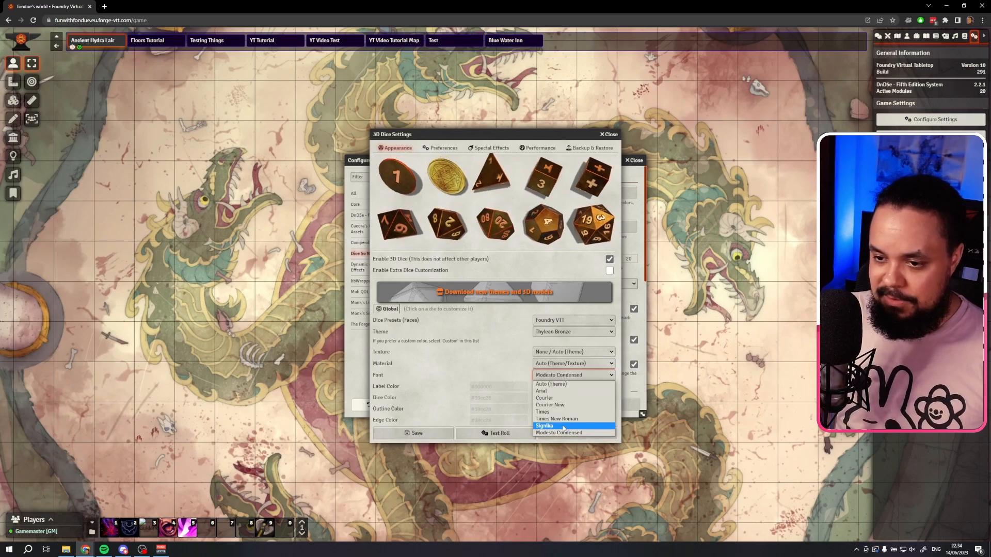
pyautogui.click(564, 427)
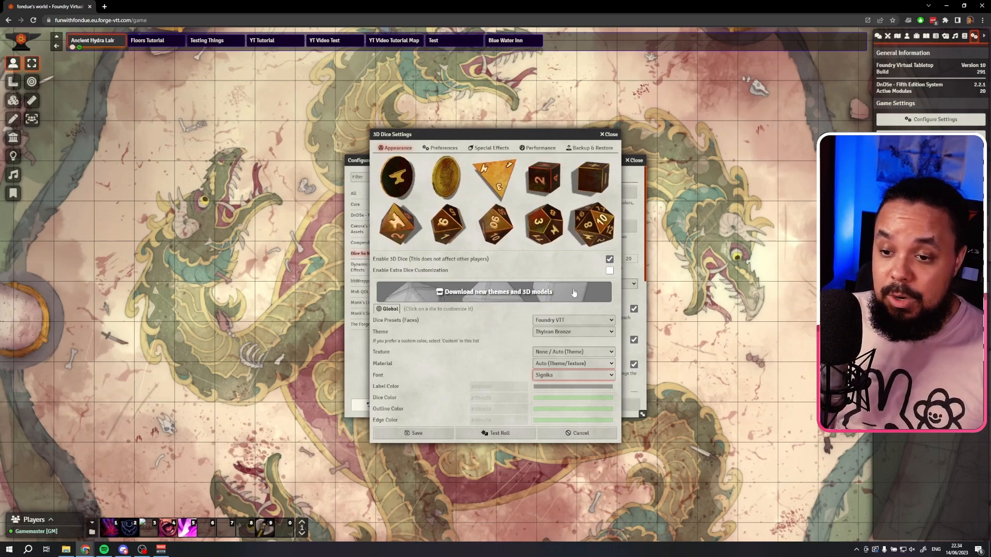
pyautogui.click(552, 376)
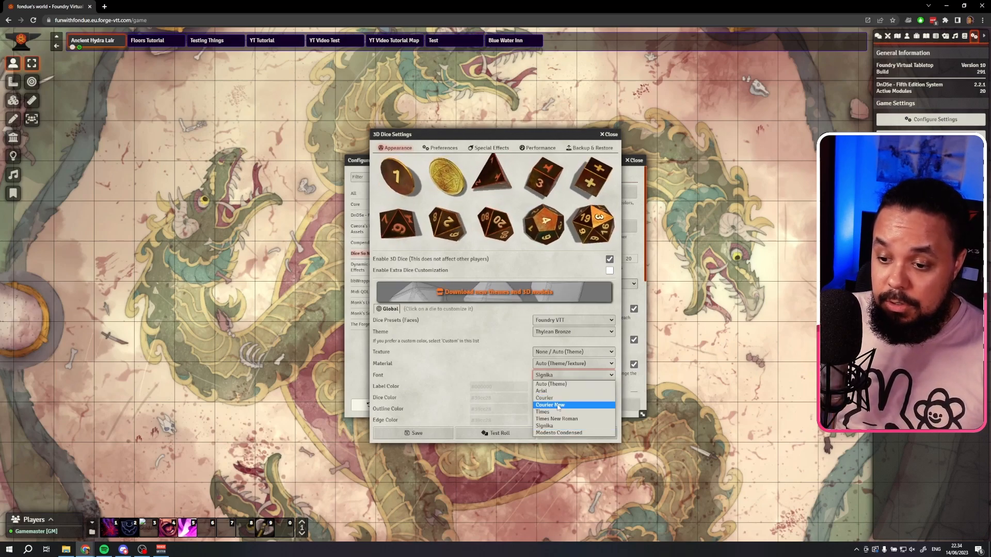
pyautogui.click(557, 404)
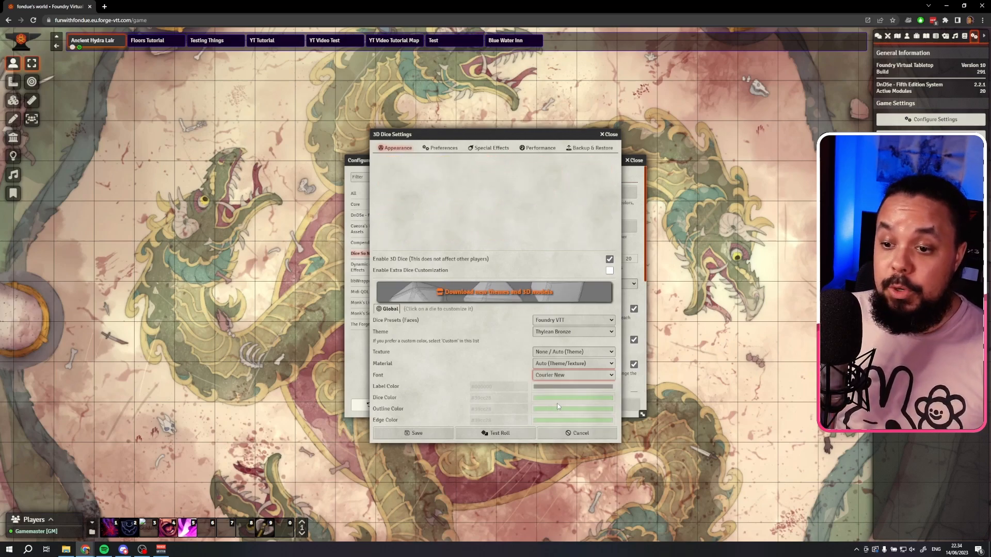
pyautogui.click(563, 374)
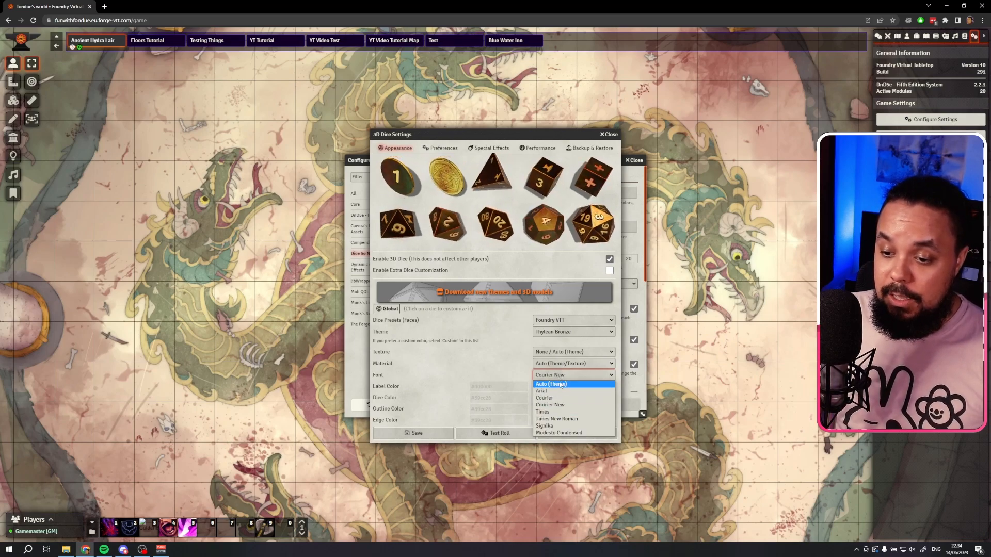
pyautogui.click(561, 385)
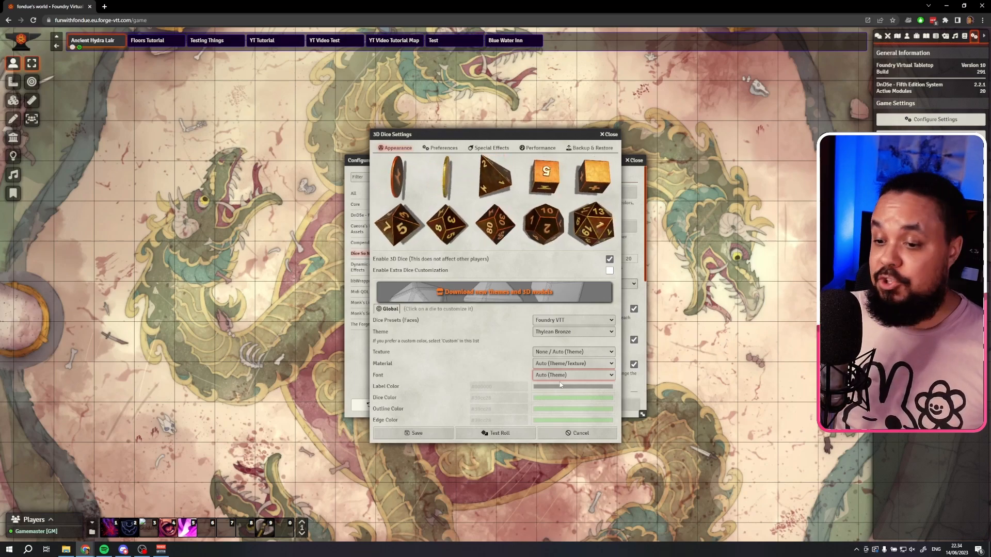
# Set the dice theme to Blue, try the Water texture and settle on Water (Transparent).
pyautogui.click(562, 334)
pyautogui.scroll(3, 548, 402)
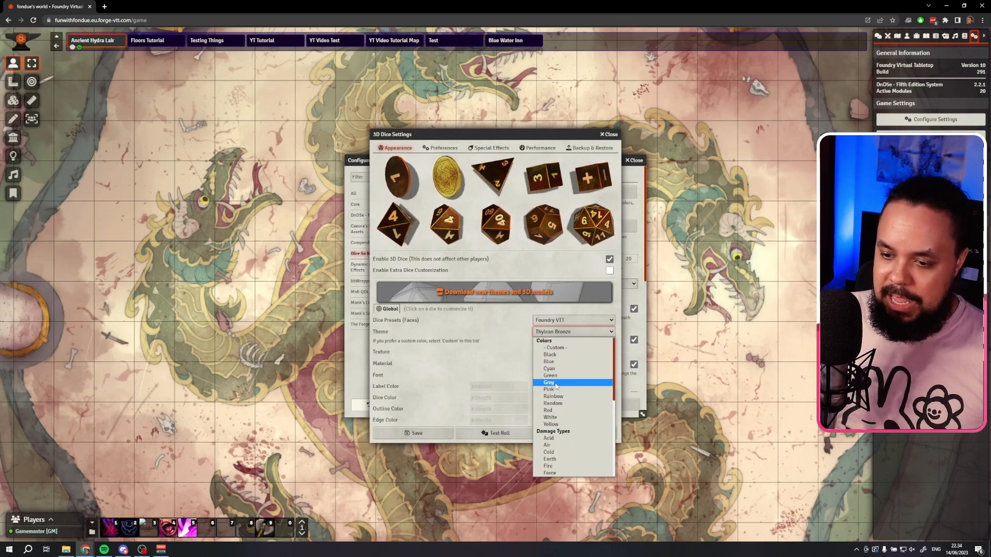
pyautogui.click(551, 362)
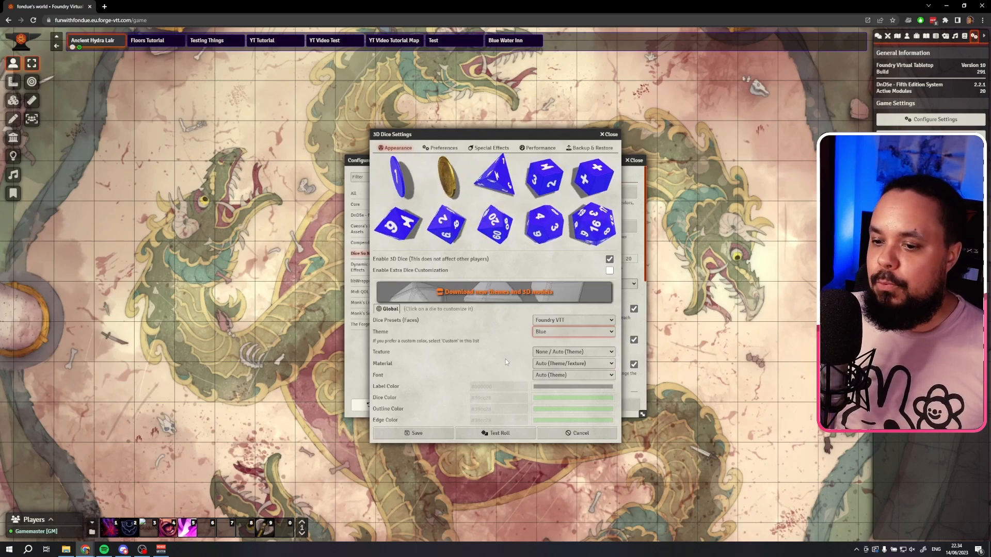
pyautogui.click(582, 354)
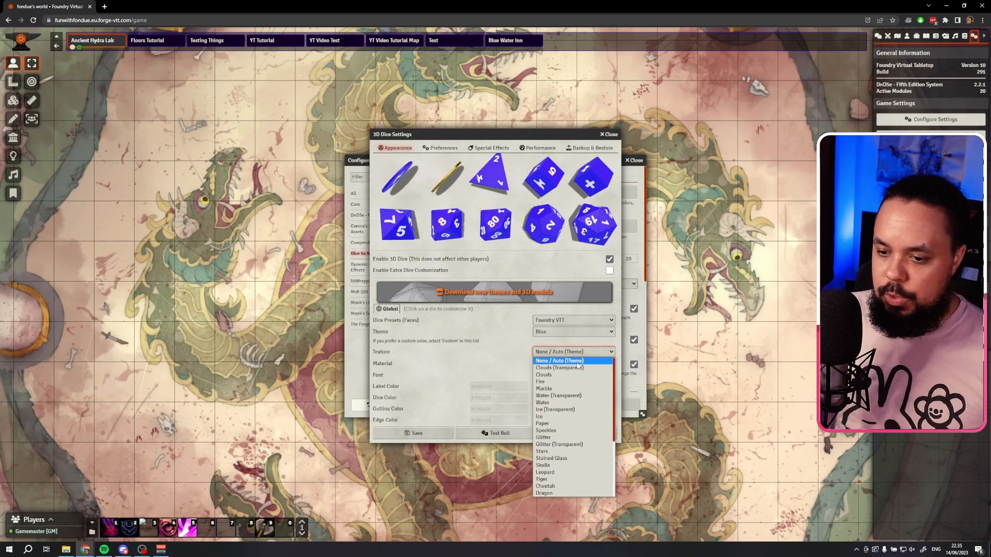
pyautogui.click(567, 402)
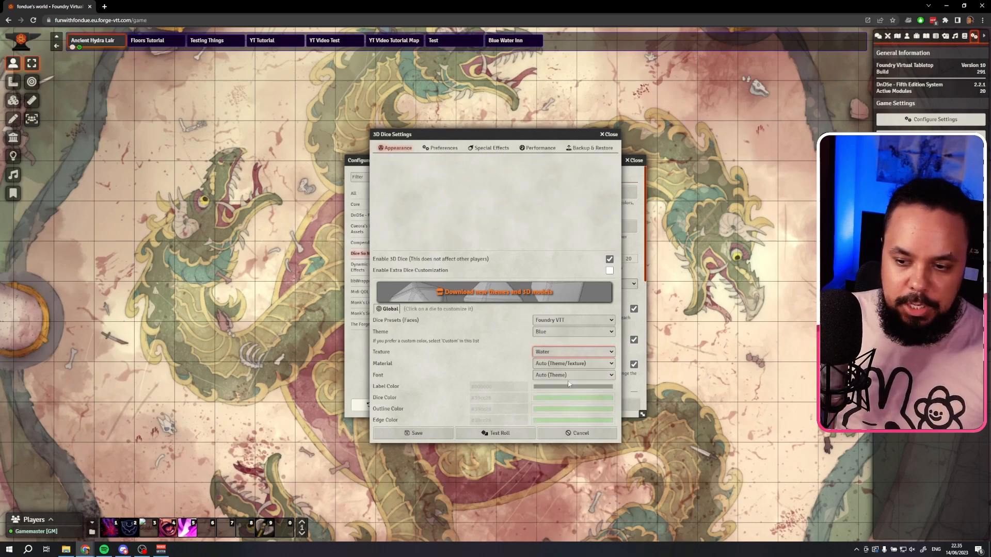
pyautogui.click(568, 352)
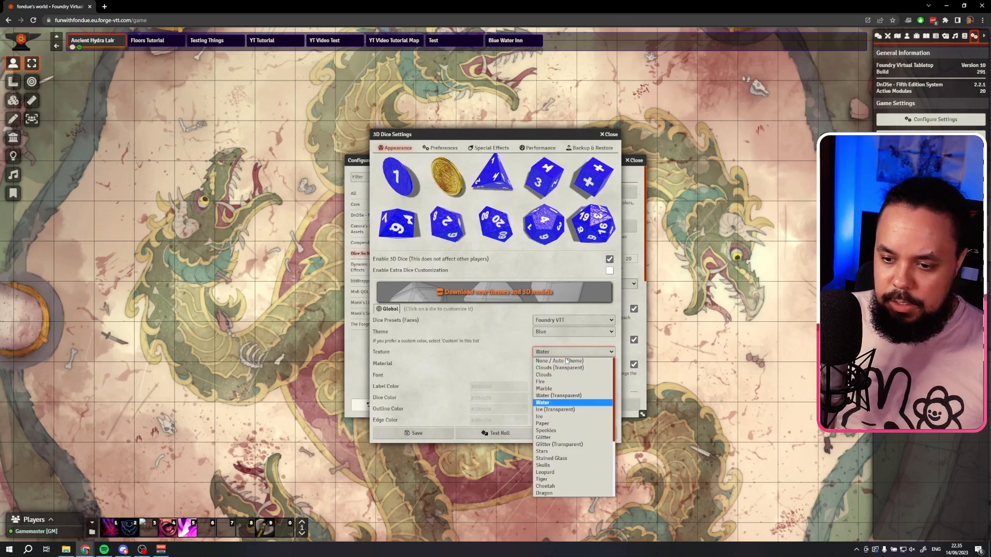
pyautogui.click(563, 388)
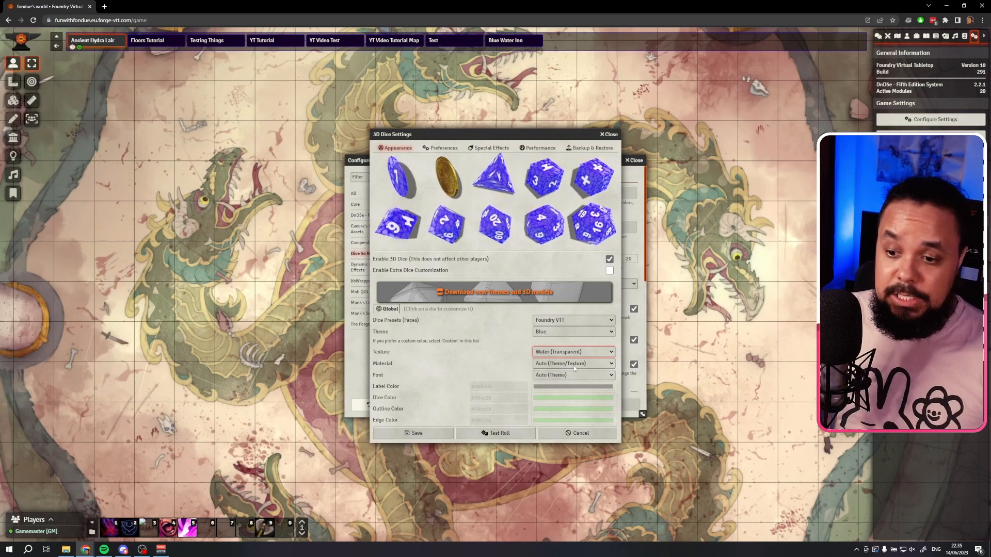
# Try the Glass and Iridescent materials on the blue dice and set the material to Pristine.
pyautogui.click(557, 364)
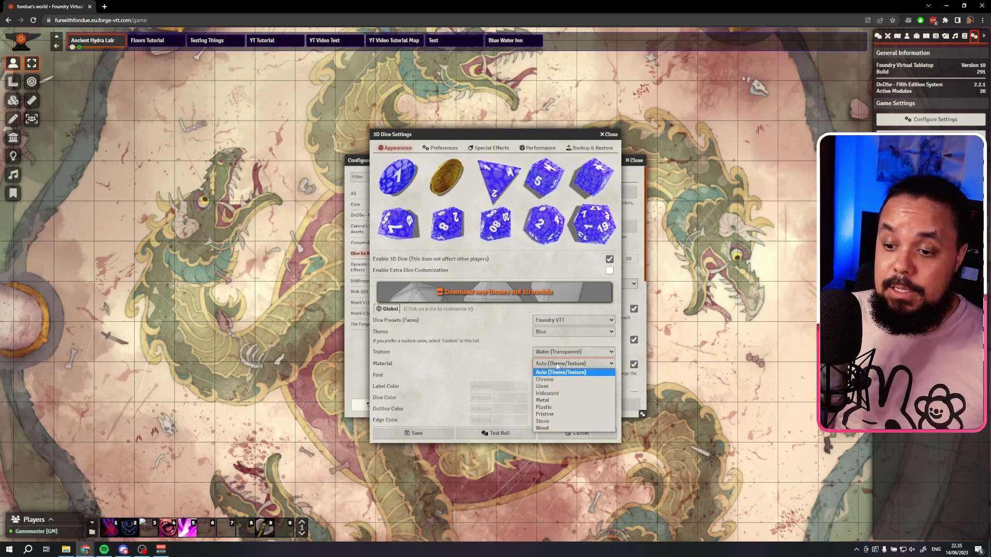
pyautogui.click(564, 387)
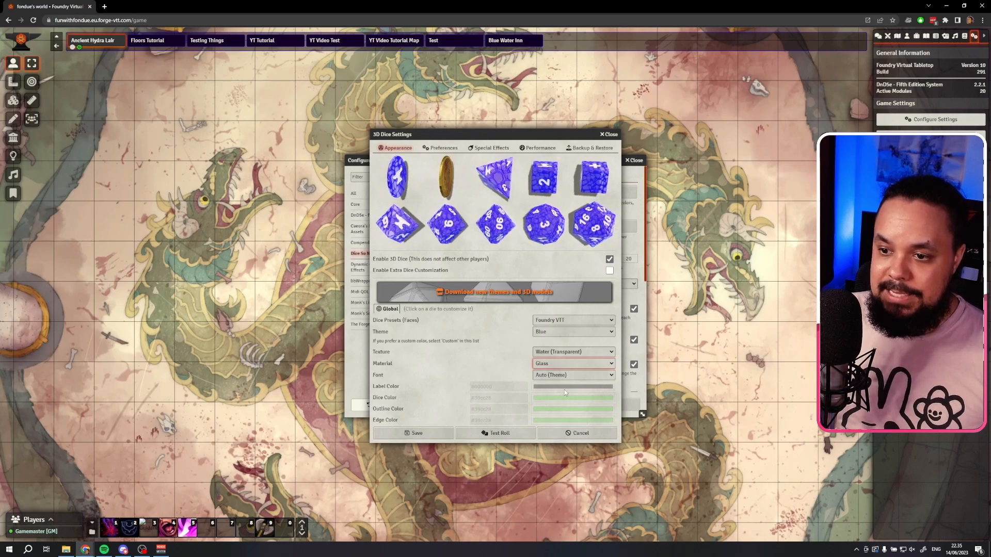
pyautogui.click(568, 365)
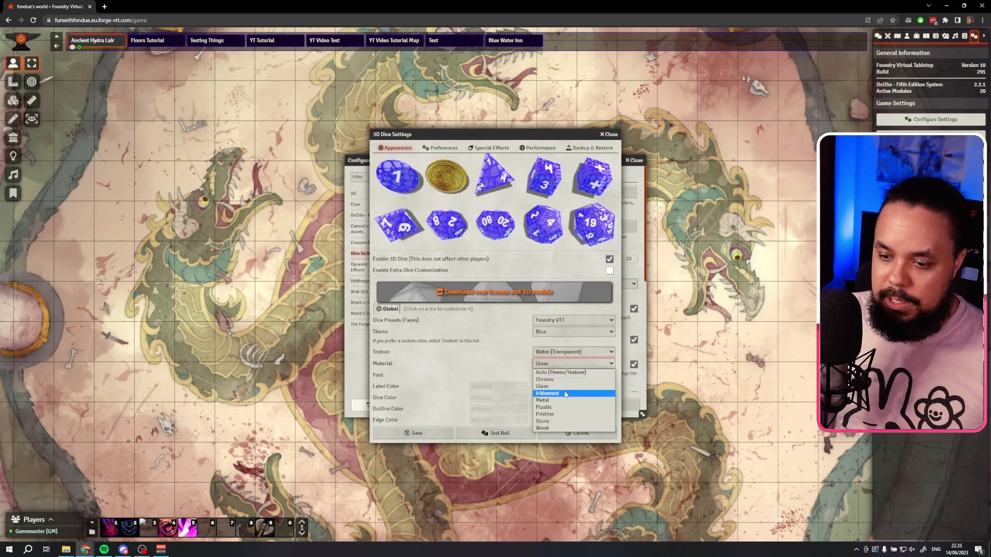
pyautogui.click(568, 393)
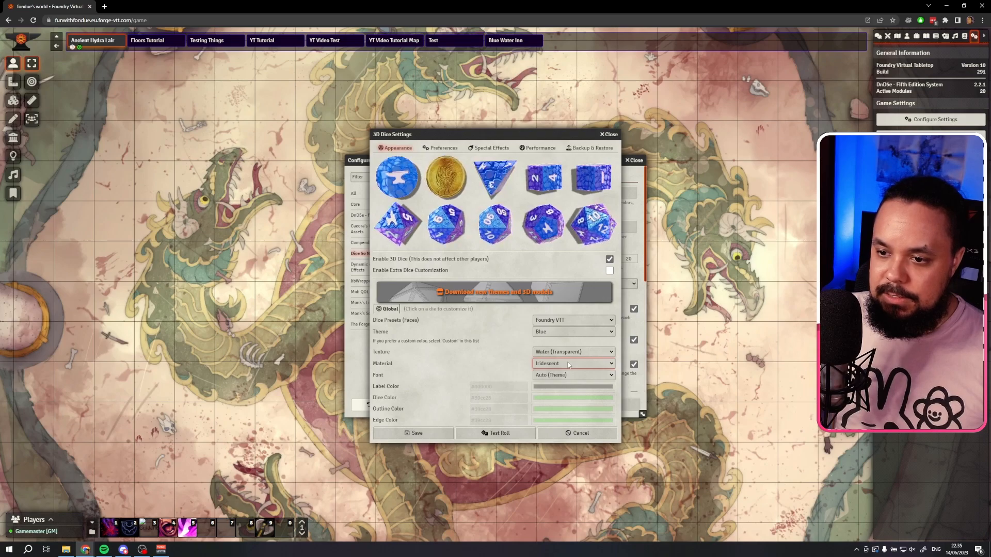
pyautogui.click(568, 365)
pyautogui.click(568, 419)
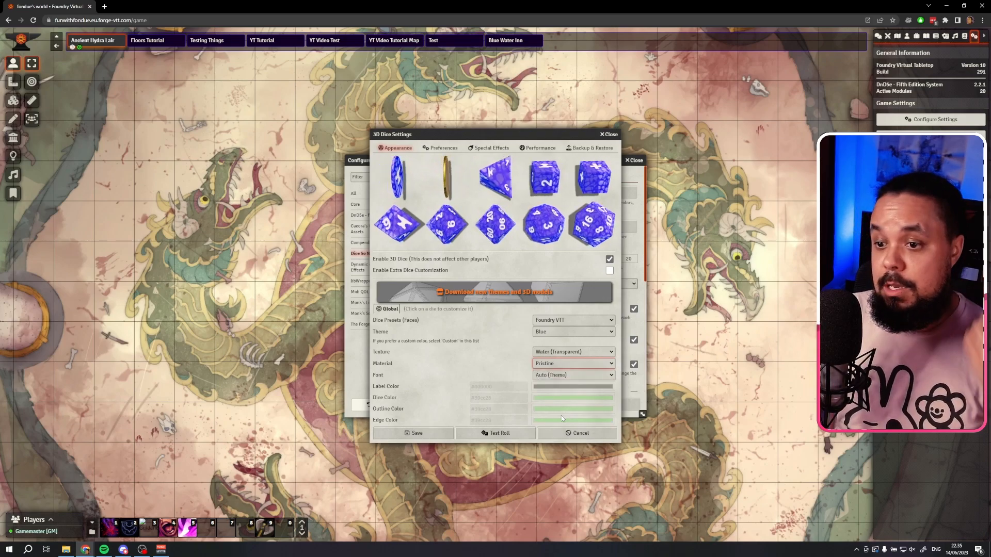
# Set the dice font to Signika and make a test roll of the blue dice.
pyautogui.click(556, 375)
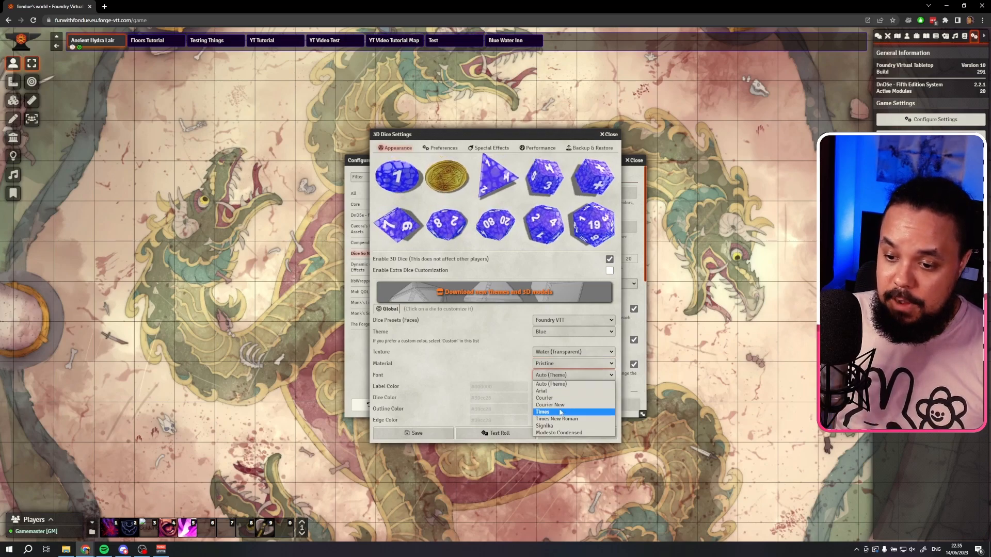
pyautogui.click(557, 425)
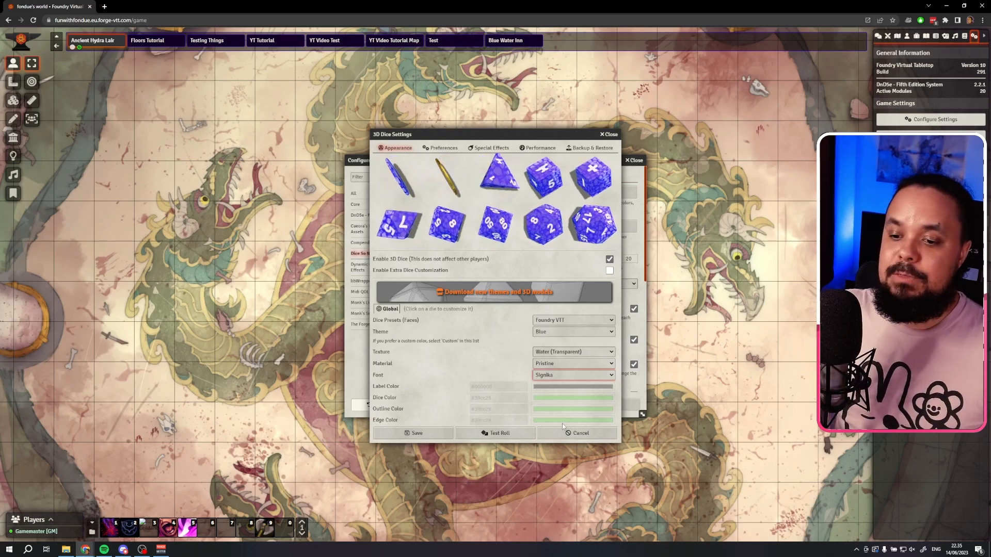
pyautogui.click(521, 440)
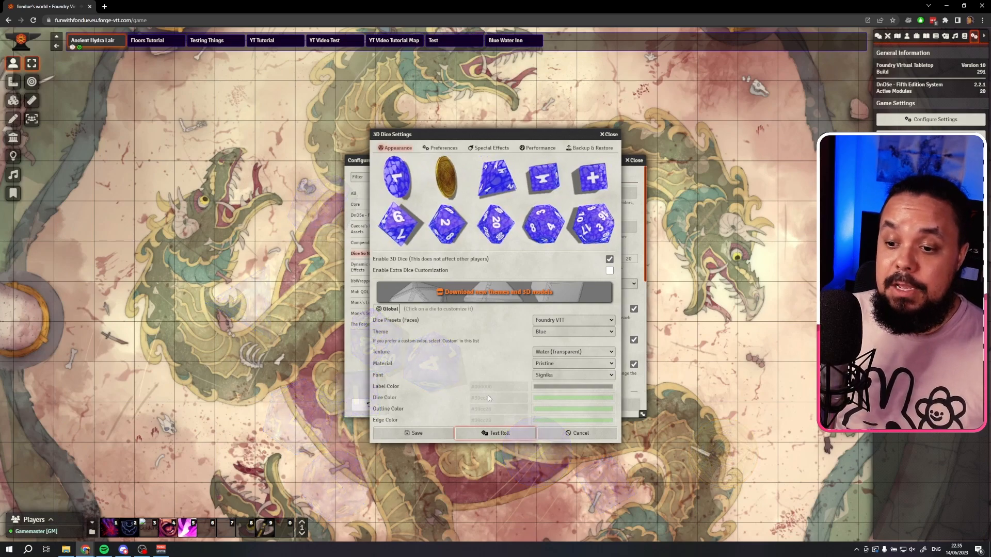
pyautogui.click(561, 332)
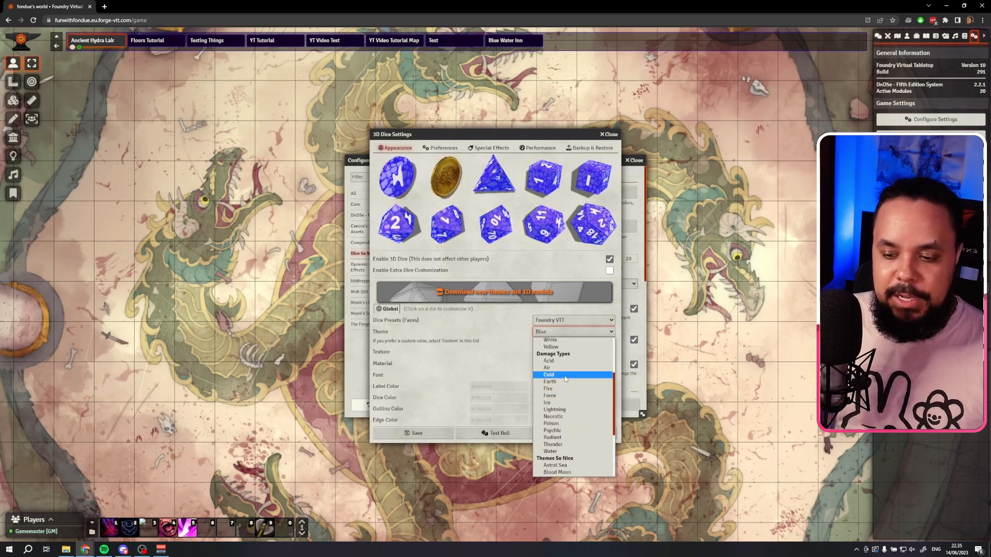
pyautogui.scroll(-3, 560, 392)
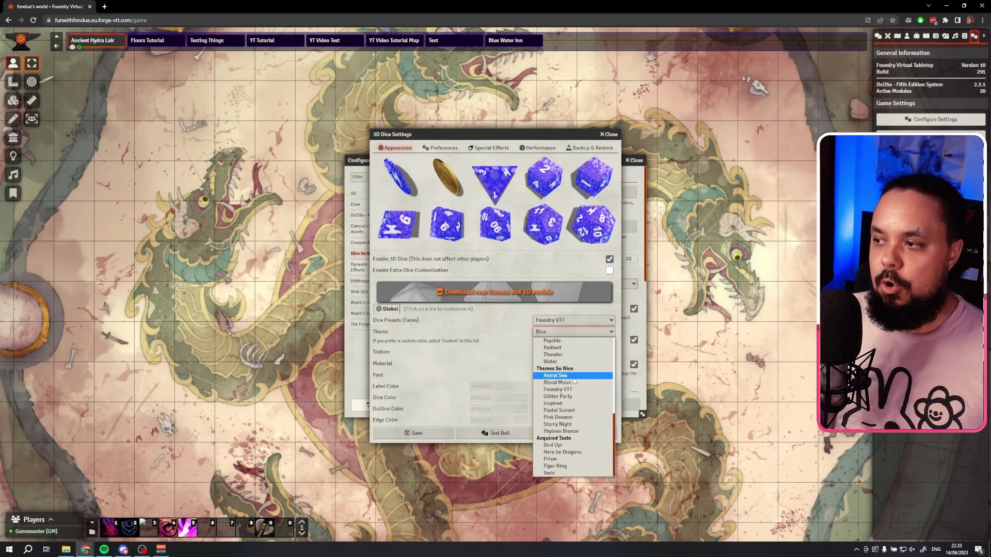
pyautogui.scroll(5, 567, 413)
pyautogui.click(500, 364)
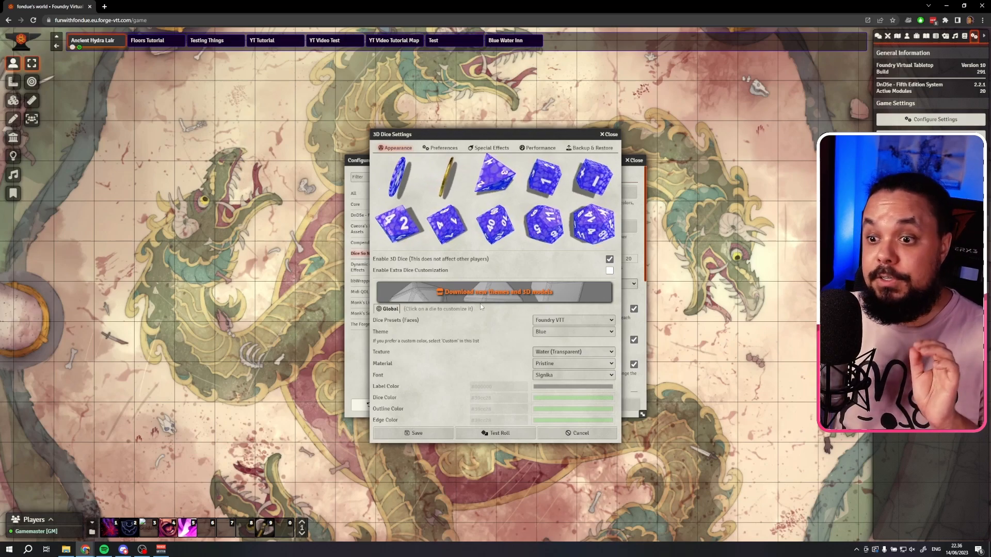
# Add a separate customization for the D20 and set its theme to Glitter Party.
pyautogui.click(589, 230)
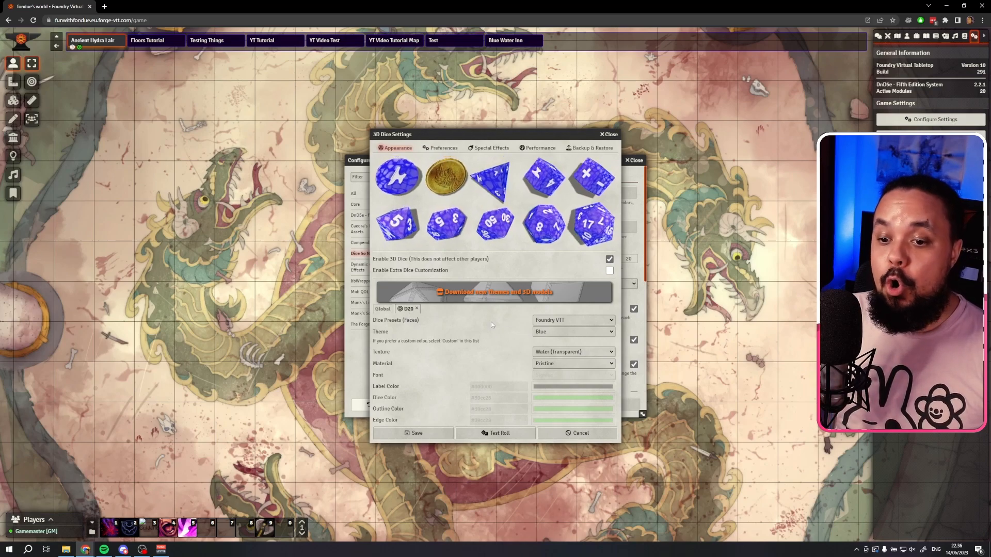
pyautogui.click(572, 330)
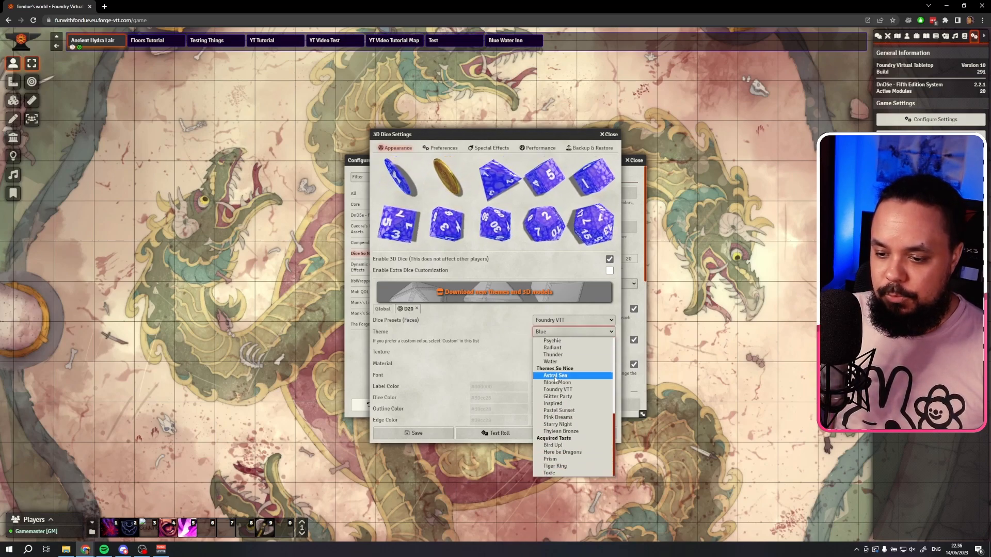
pyautogui.click(557, 397)
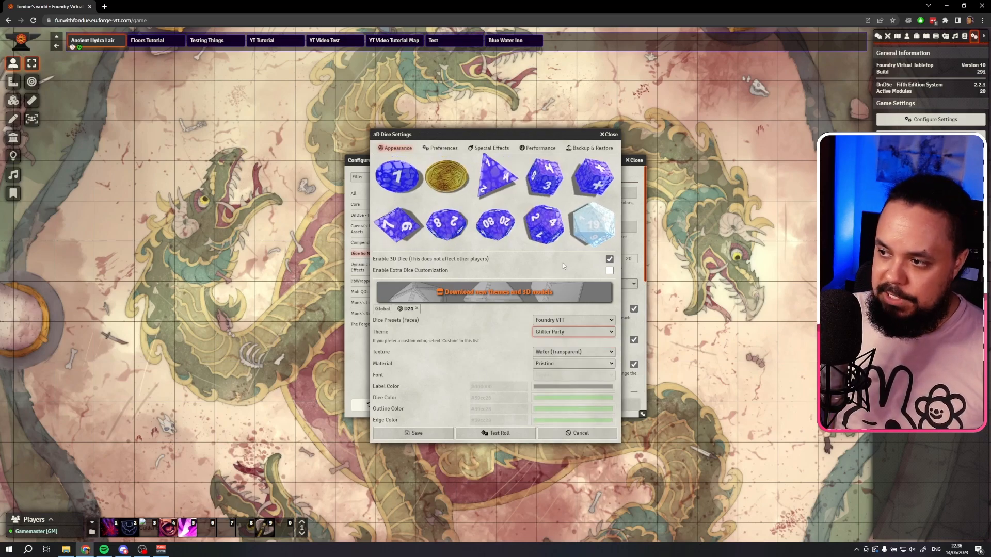
# Return to the global dice appearance, and in the preferences review the Hide FX and table sound surface options.
pyautogui.click(383, 309)
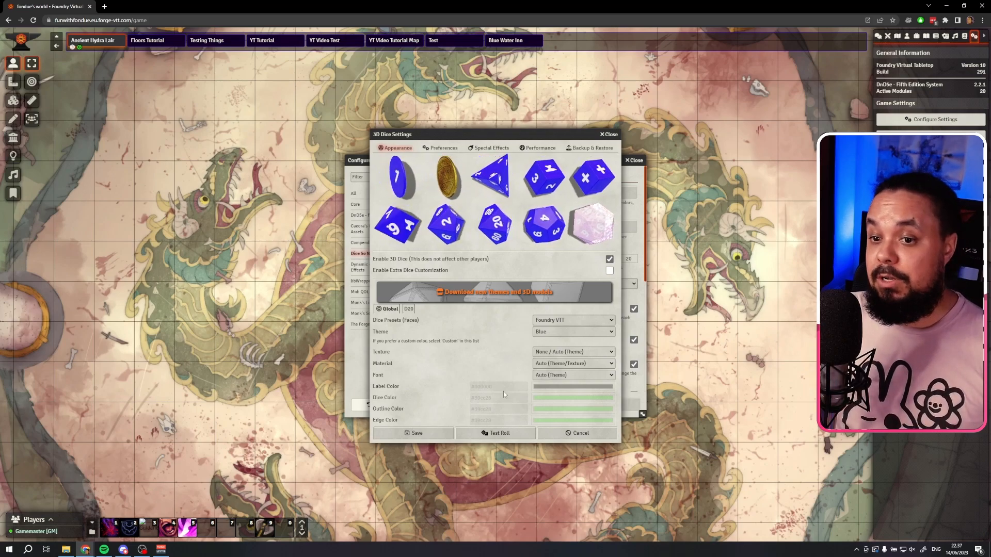
pyautogui.click(449, 154)
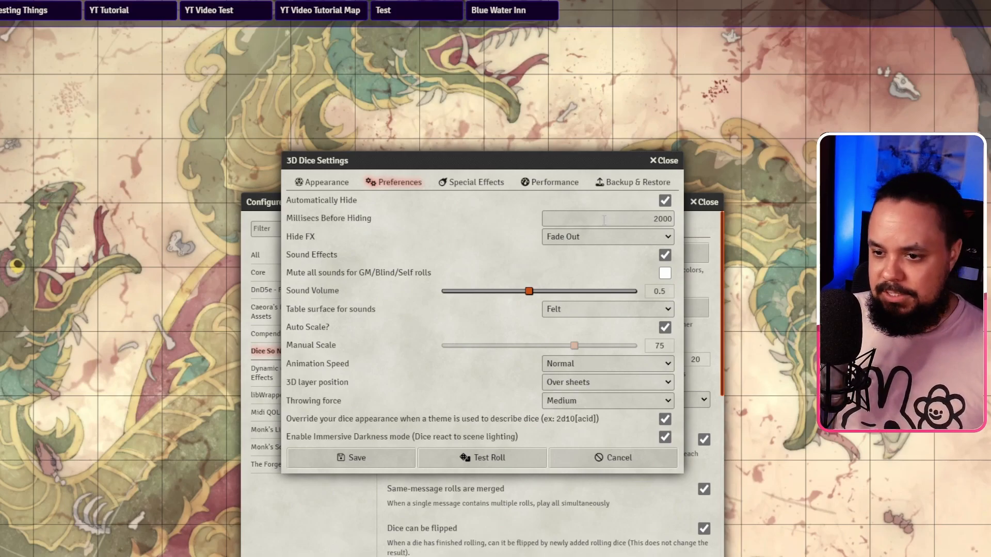
pyautogui.click(568, 237)
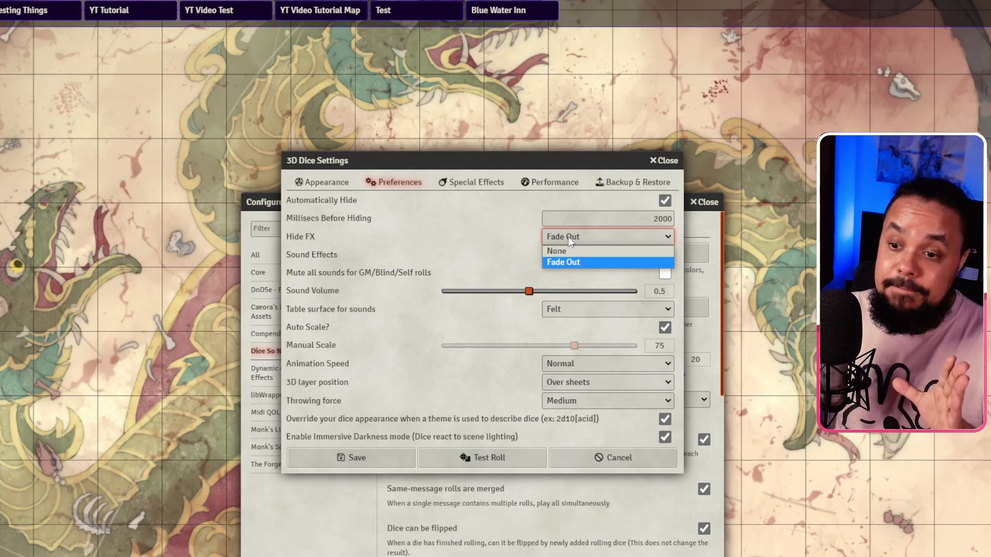
pyautogui.click(569, 237)
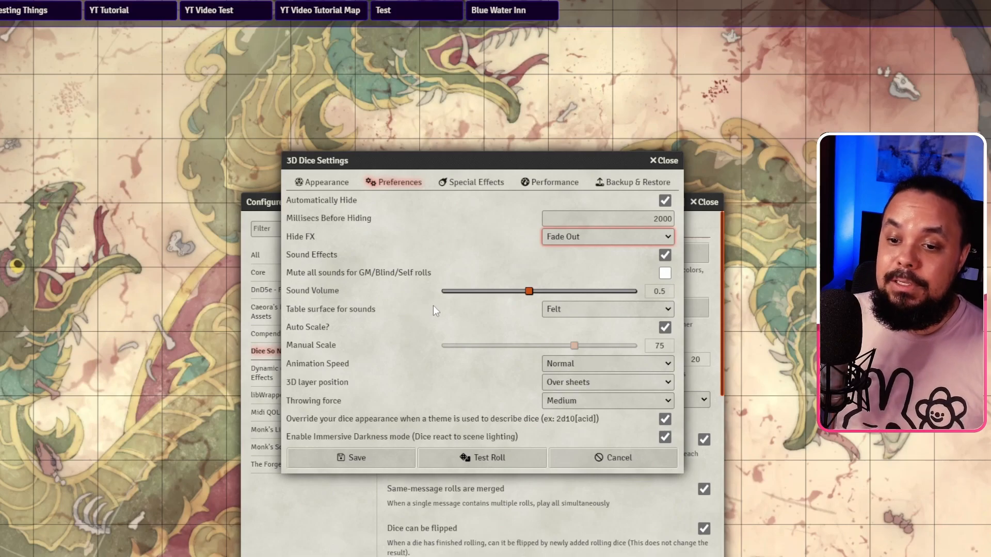
pyautogui.click(553, 309)
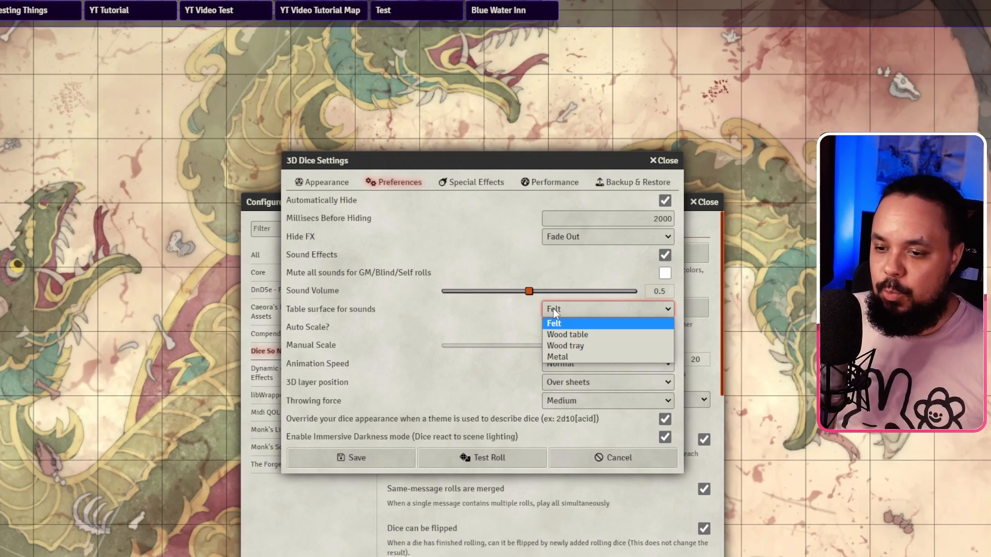
pyautogui.click(553, 309)
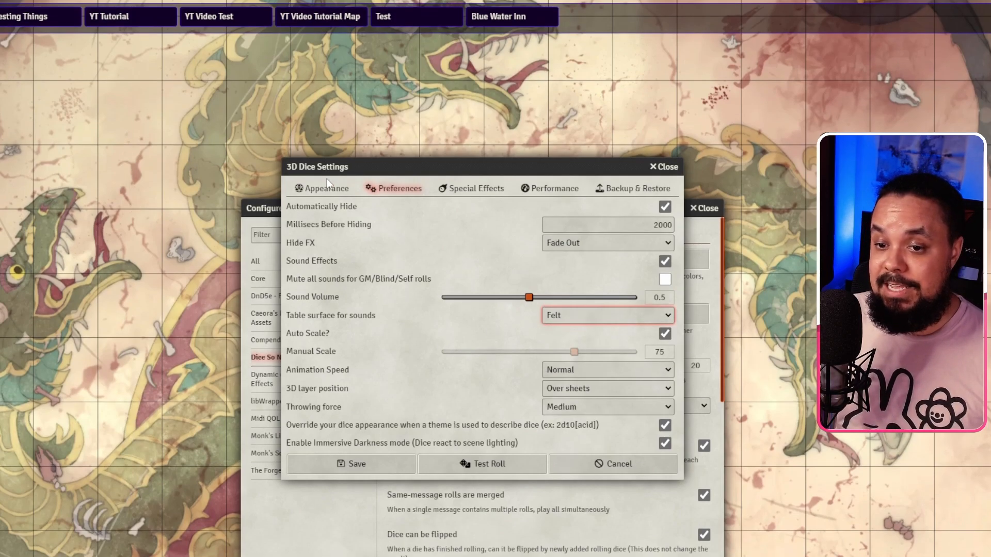
pyautogui.click(328, 181)
pyautogui.click(394, 183)
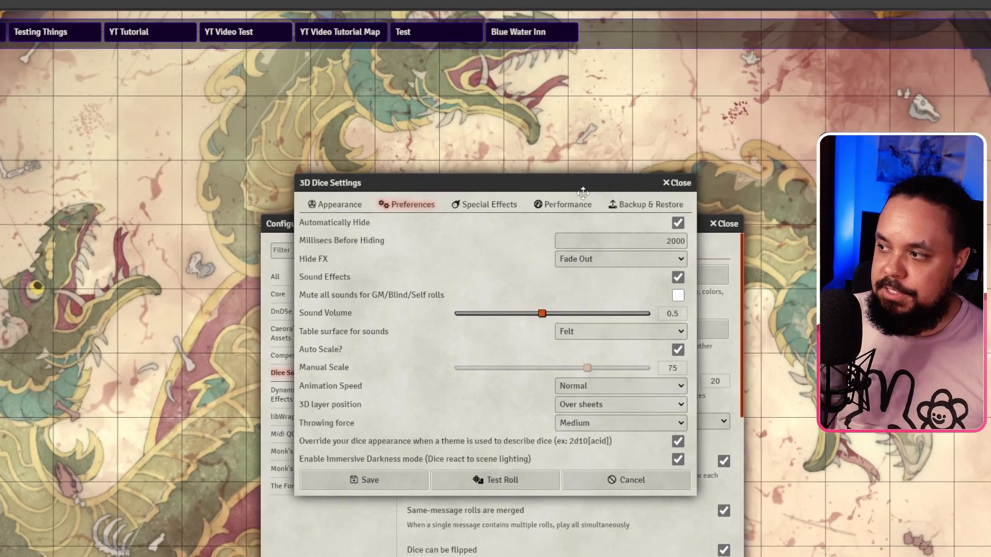
pyautogui.moveTo(609, 146); pyautogui.dragTo(236, 163)
pyautogui.moveTo(236, 202); pyautogui.dragTo(211, 203)
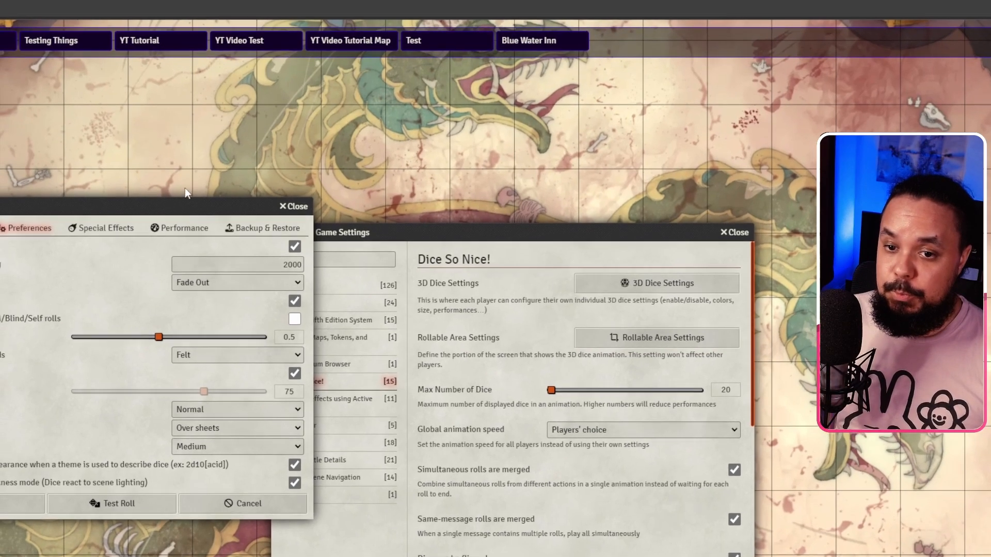
pyautogui.moveTo(199, 195); pyautogui.dragTo(587, 236)
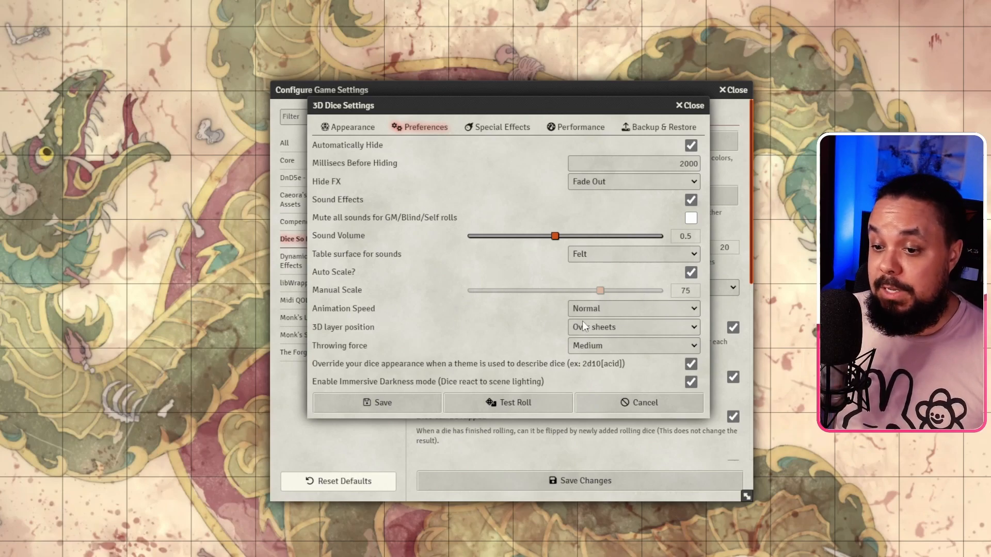
# Review the available options for animation speed, 3D layer position and throwing force in the dice preferences.
pyautogui.click(594, 310)
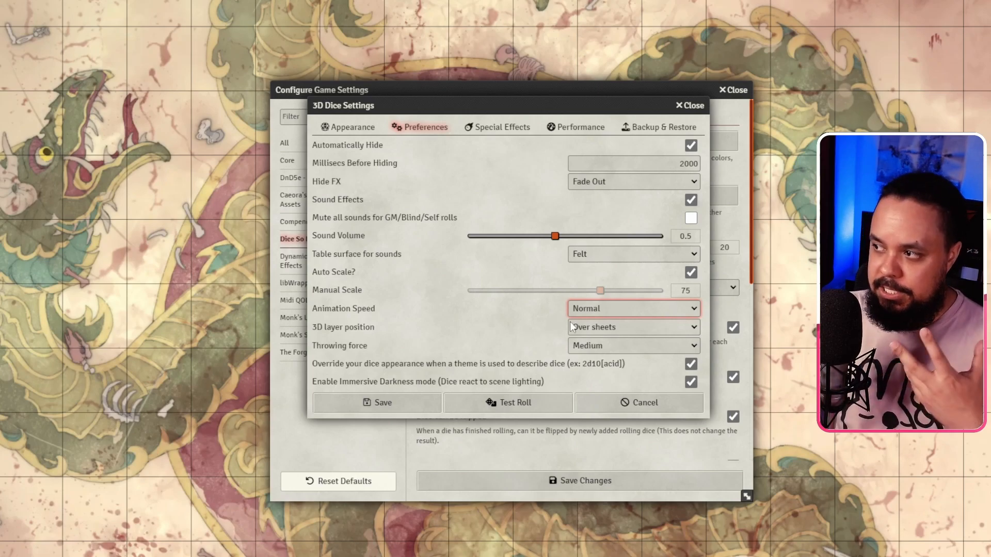
pyautogui.click(627, 331)
pyautogui.click(626, 331)
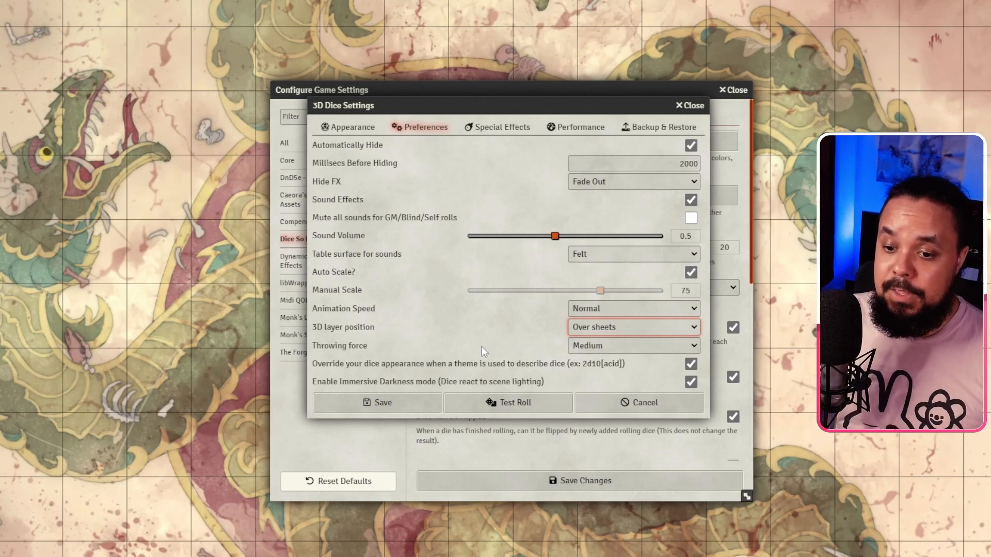
pyautogui.click(624, 348)
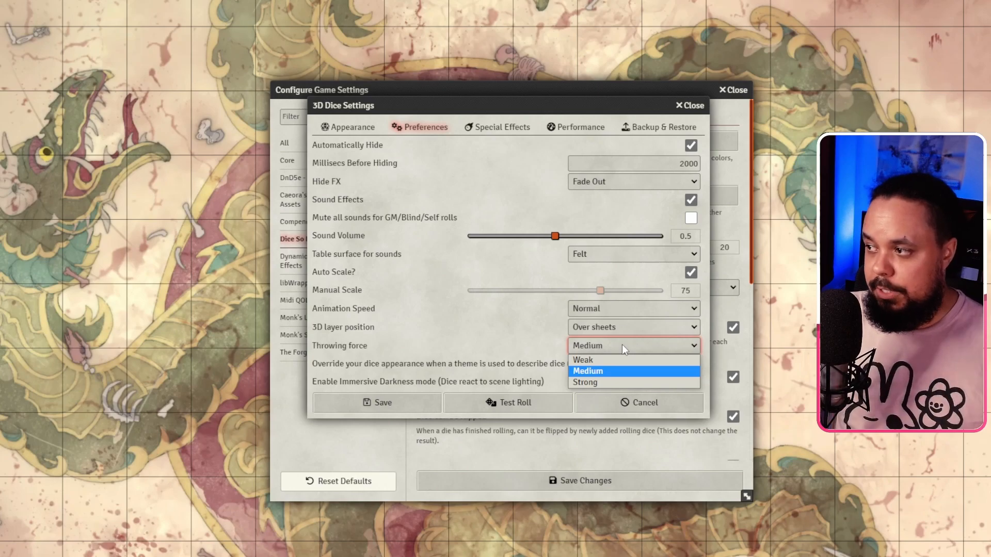
pyautogui.click(588, 349)
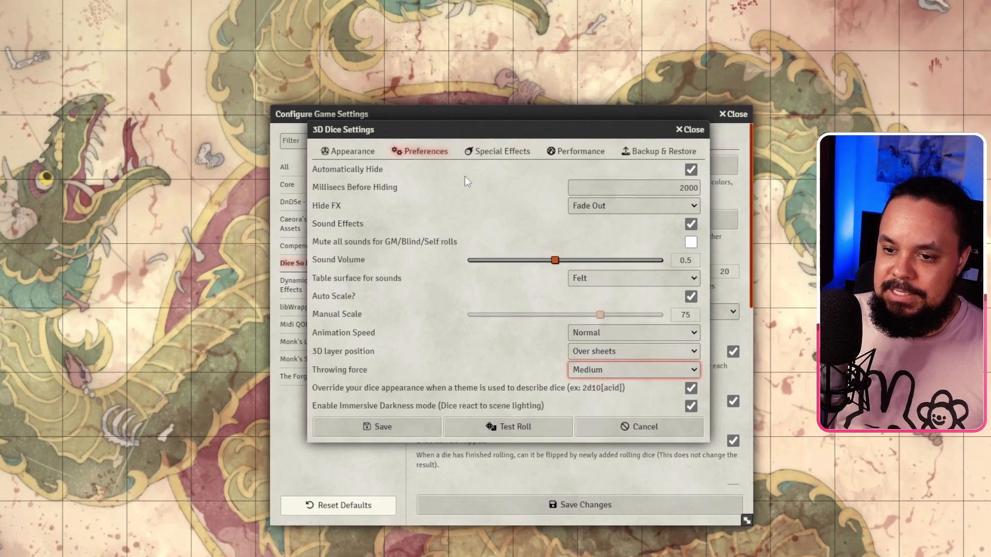
# Add a special effect that plays Sound: Epic Win when a d20 rolls 20.
pyautogui.click(497, 149)
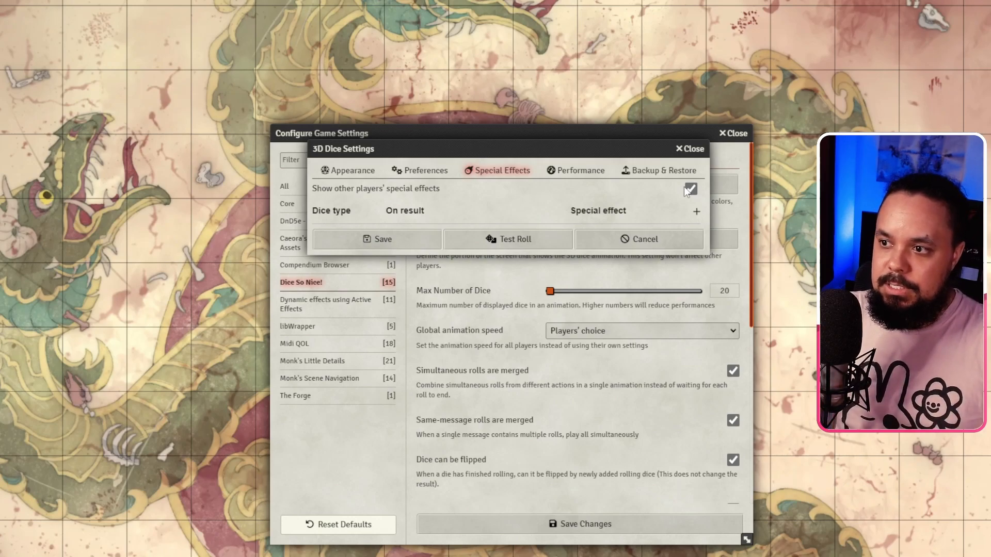
pyautogui.click(696, 213)
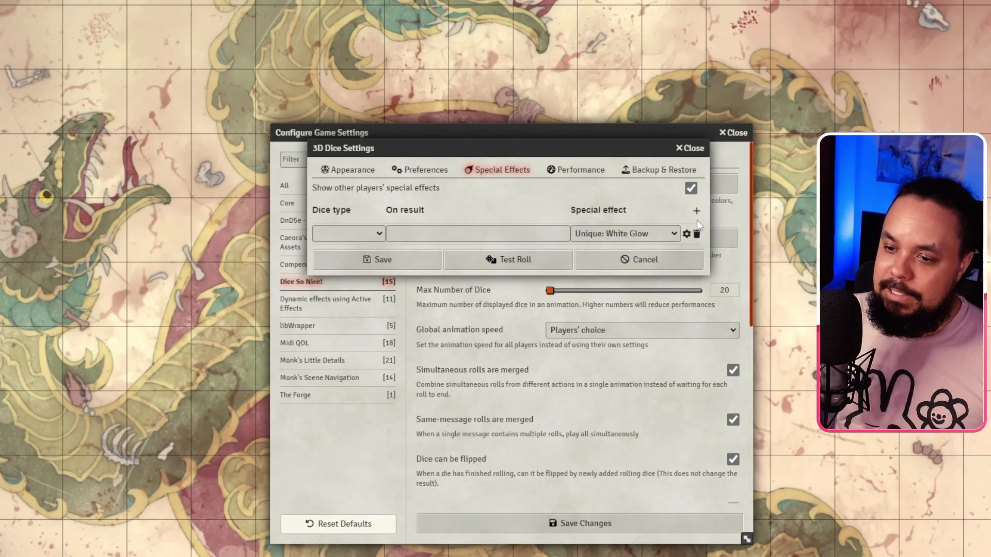
pyautogui.click(379, 234)
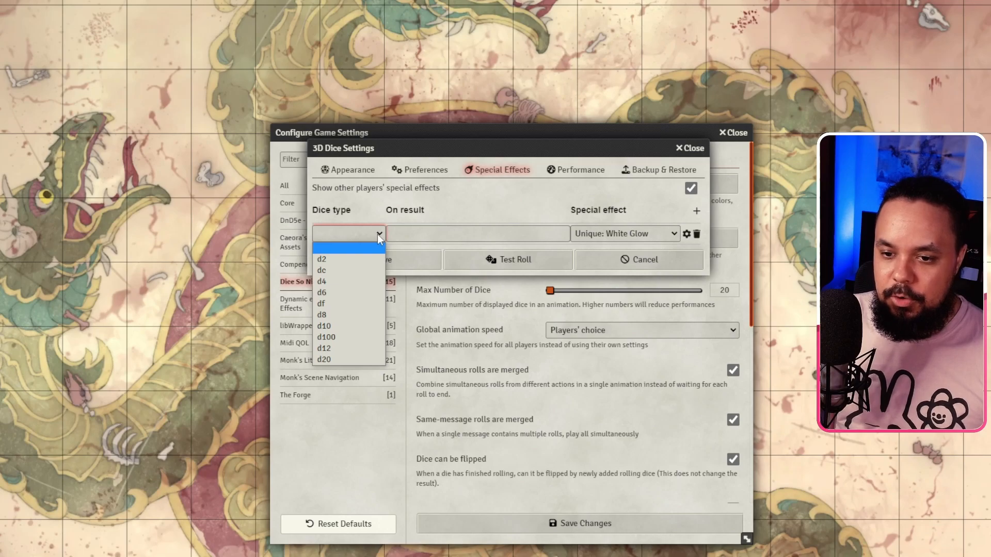
pyautogui.click(339, 360)
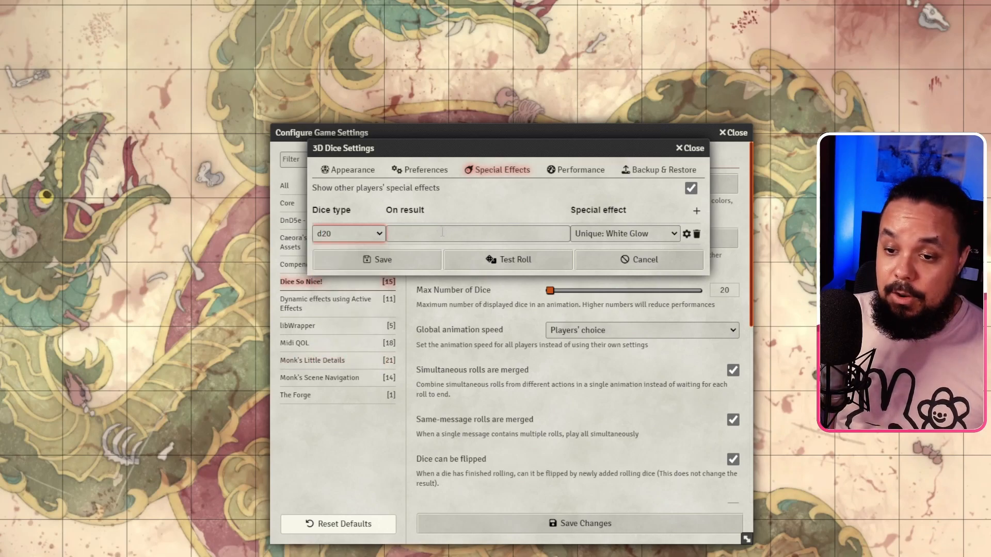
pyautogui.click(443, 233)
pyautogui.scroll(-5, 423, 309)
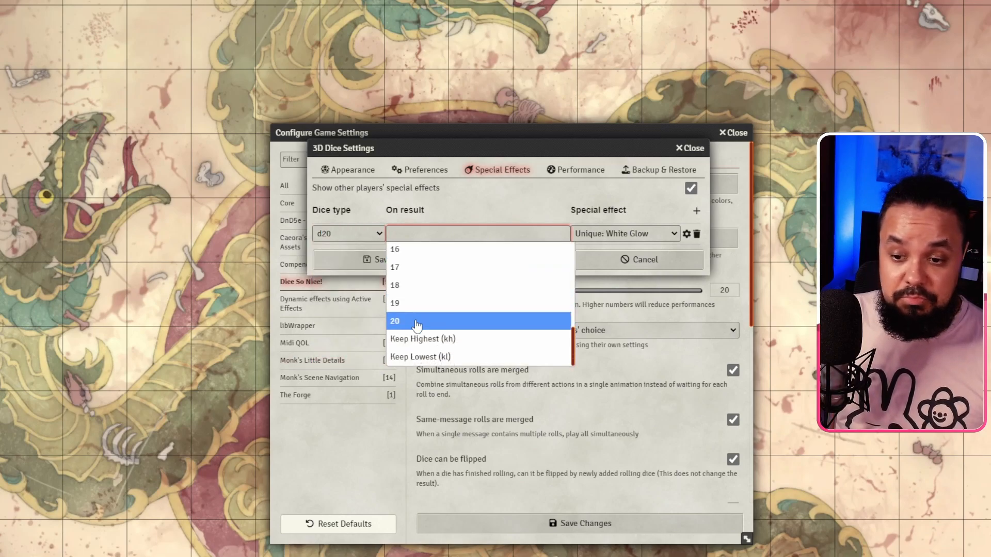
pyautogui.click(419, 321)
pyautogui.click(618, 233)
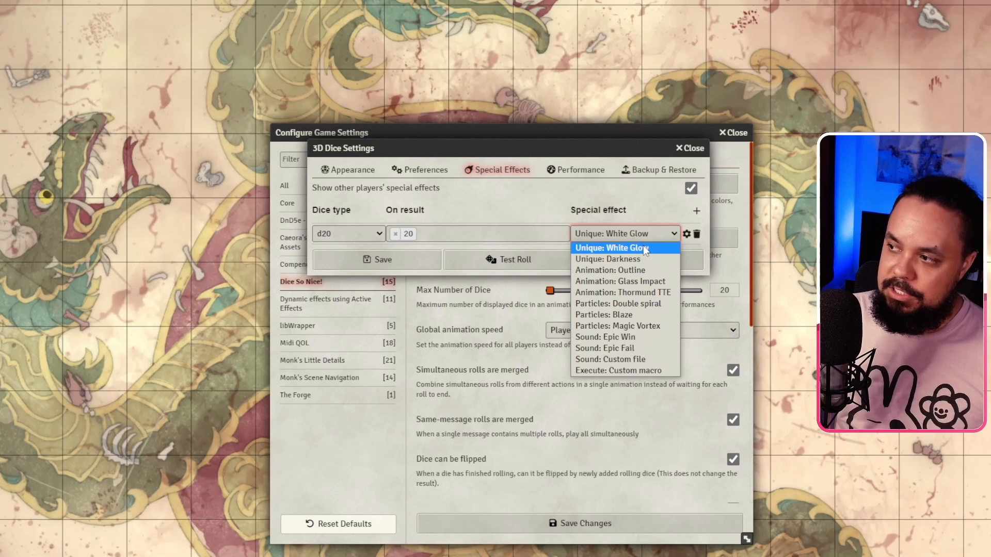
pyautogui.click(628, 339)
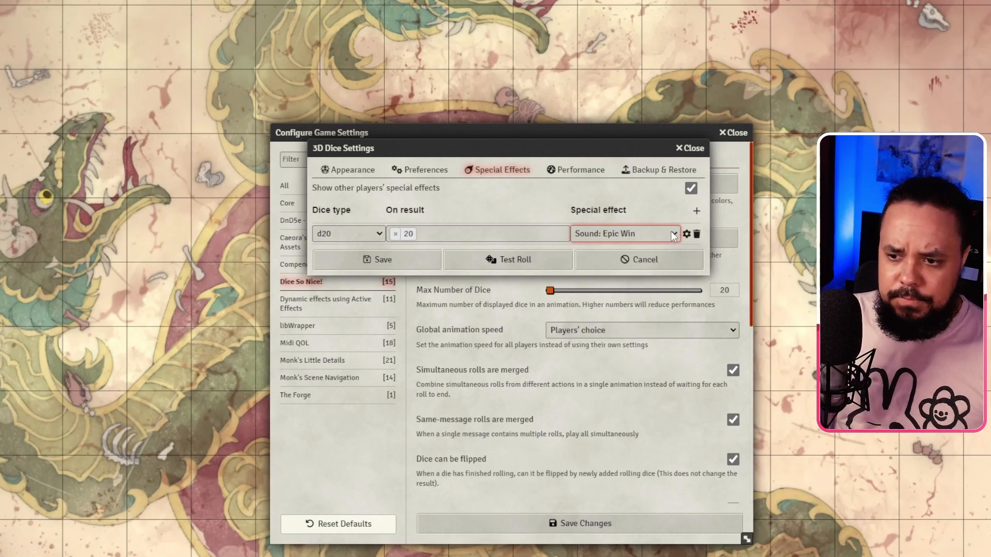
# Try Sound: Epic Fail and Sound: Custom file as the special effect for the d20 result 20.
pyautogui.click(674, 235)
pyautogui.click(619, 351)
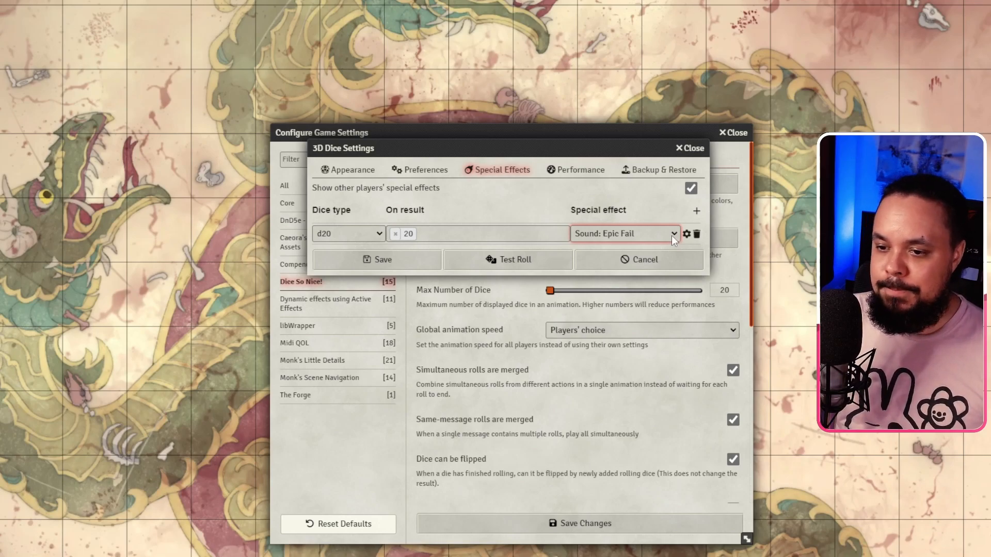
pyautogui.click(670, 235)
pyautogui.click(615, 359)
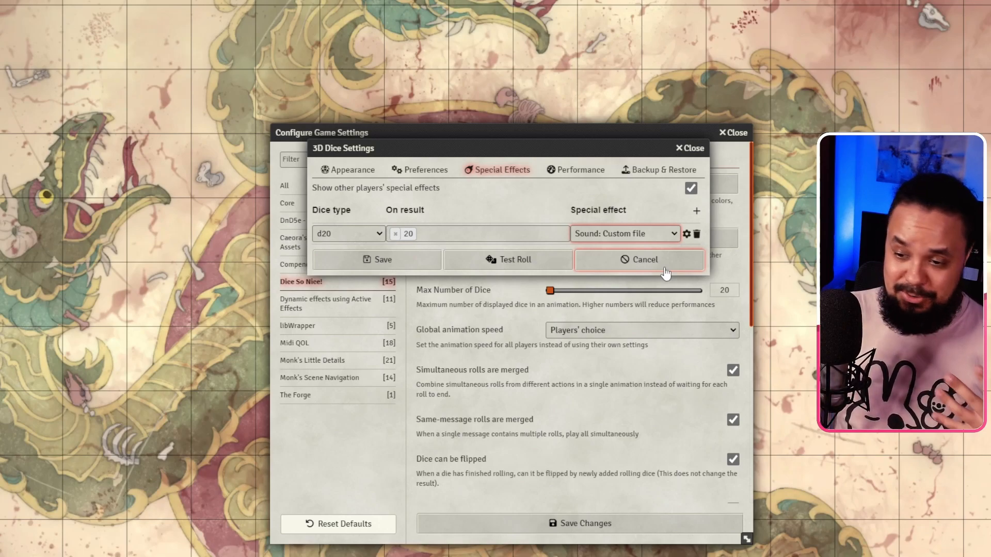
# Examine the custom sound effect's options and the audio file browser, and close both without choosing a file.
pyautogui.click(686, 234)
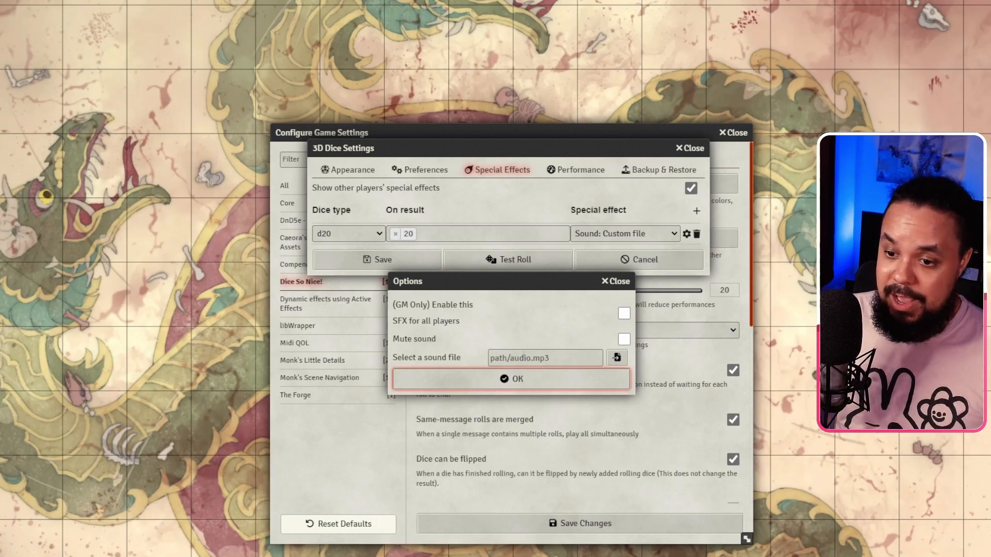
pyautogui.click(617, 358)
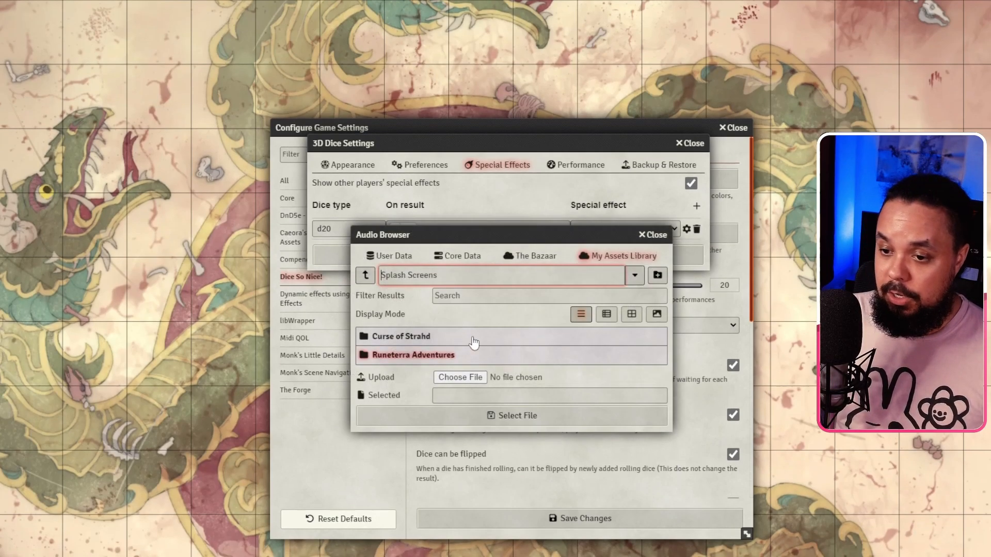
pyautogui.click(654, 236)
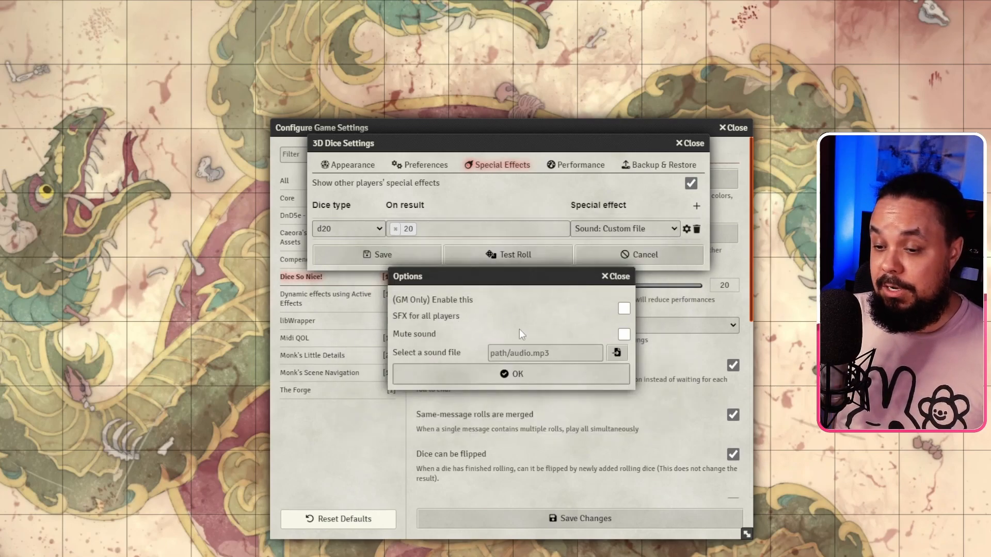
pyautogui.click(617, 277)
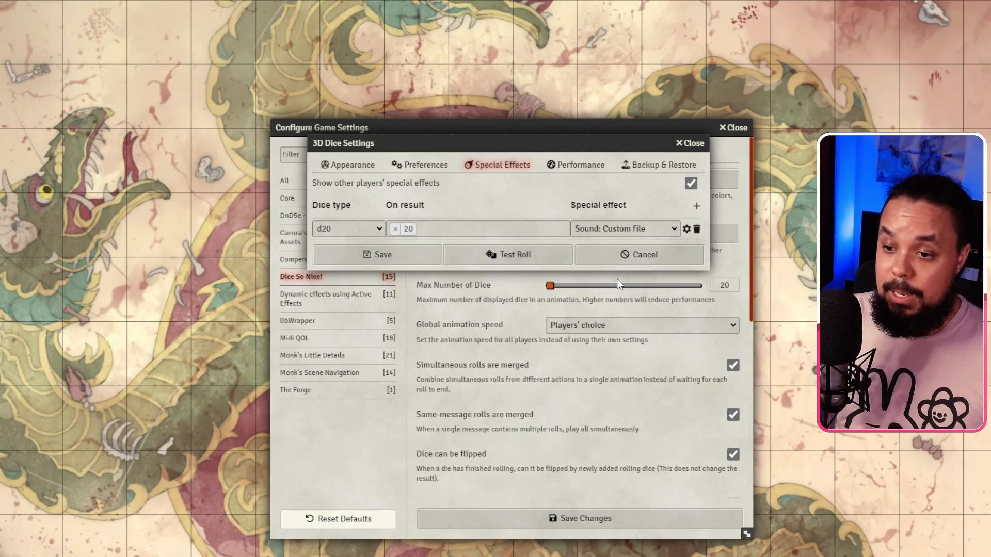
# Try Unique: White Glow for the d20 result 20 and settle on Animation: Glass Impact.
pyautogui.click(646, 229)
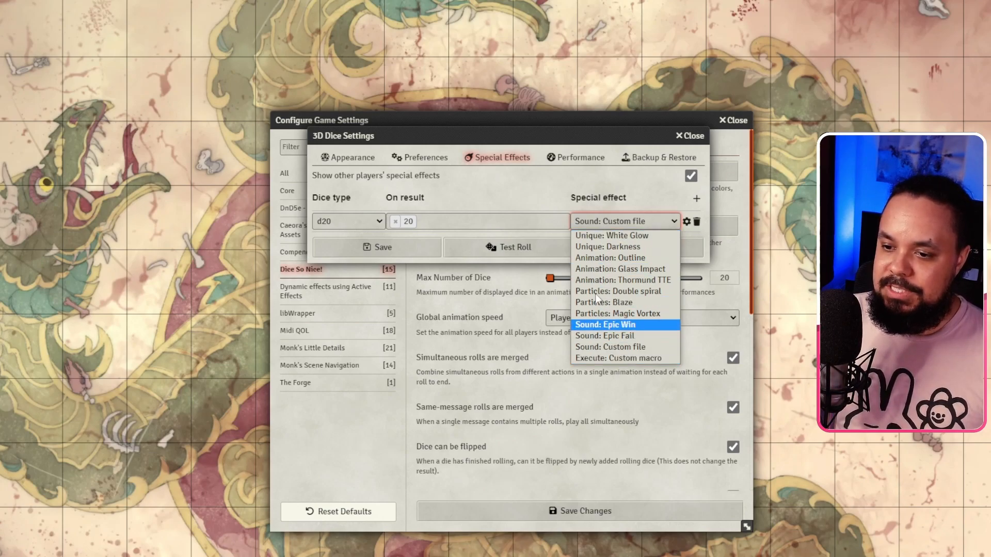
pyautogui.click(606, 235)
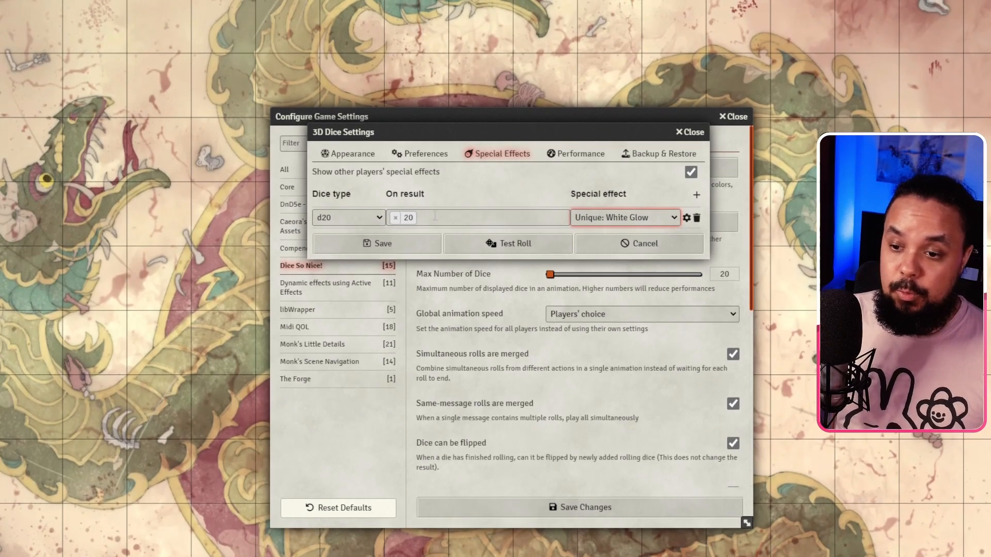
pyautogui.click(618, 216)
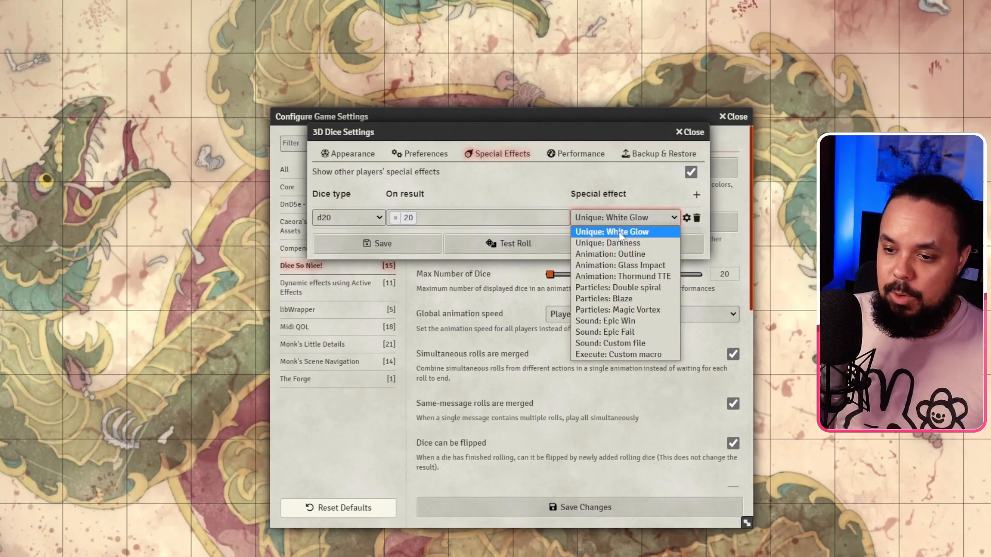
pyautogui.click(628, 271)
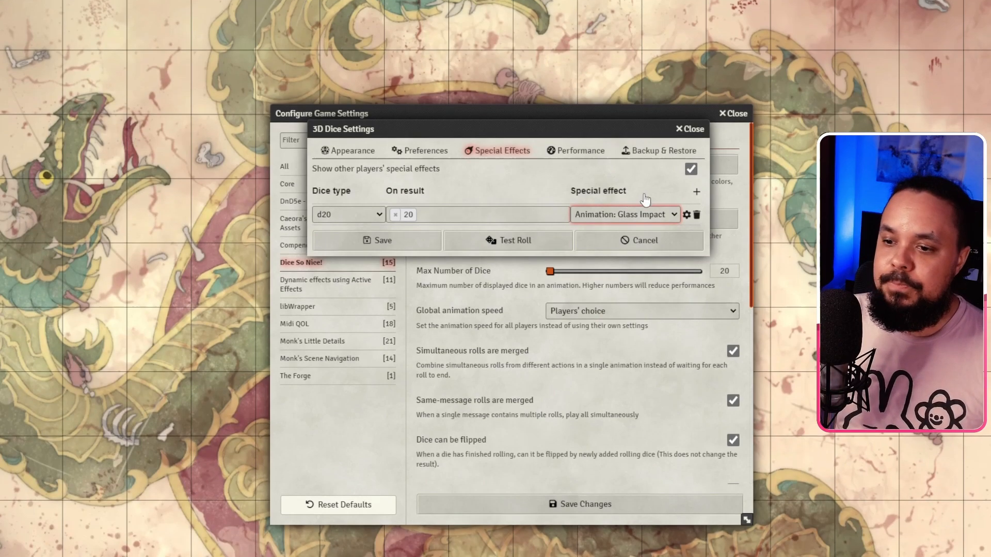
# Add a second special effect that plays Sound: Epic Fail when a d20 rolls 1.
pyautogui.click(696, 194)
pyautogui.click(425, 243)
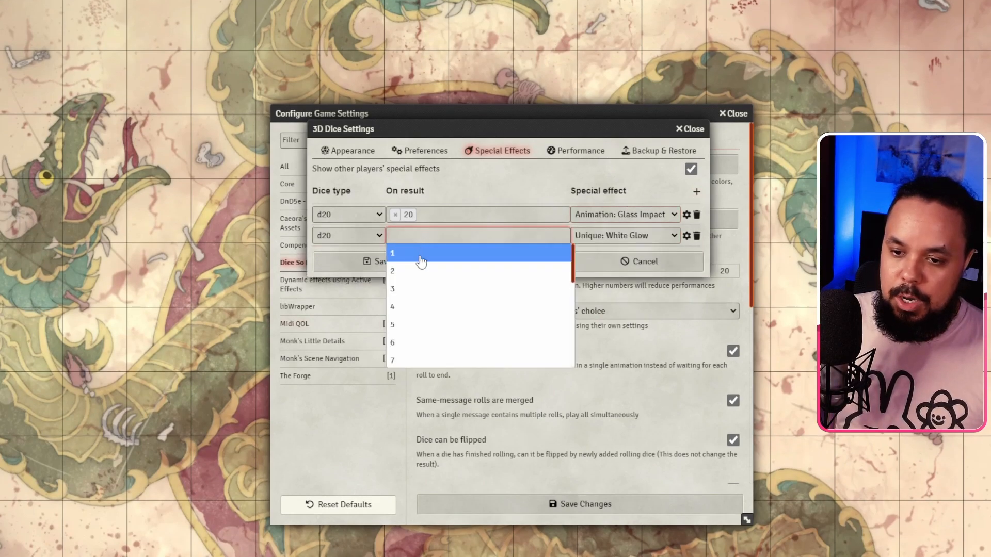
pyautogui.click(422, 253)
pyautogui.click(624, 237)
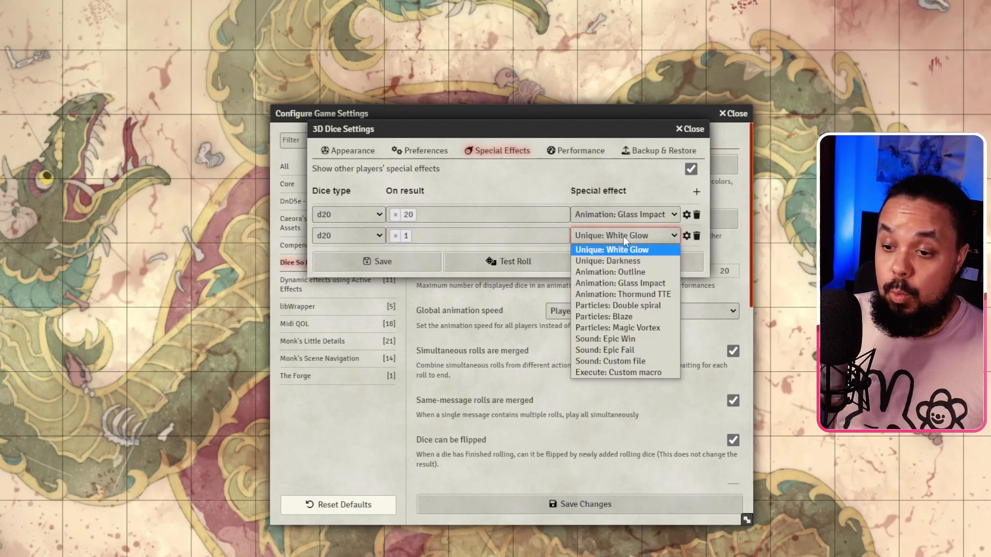
pyautogui.click(622, 350)
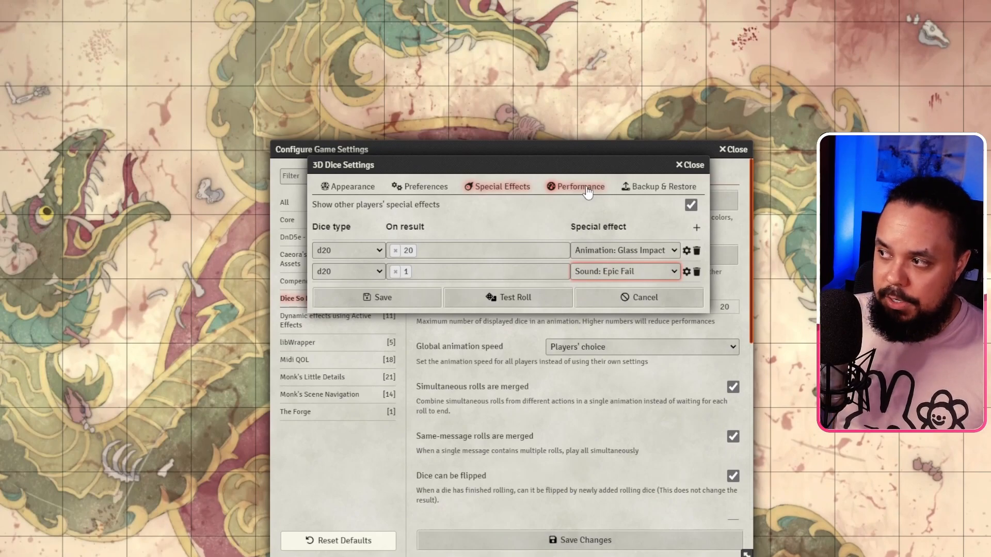
# Examine the performance settings, including the choices for image quality, shadows quality and anti-aliasing.
pyautogui.click(587, 189)
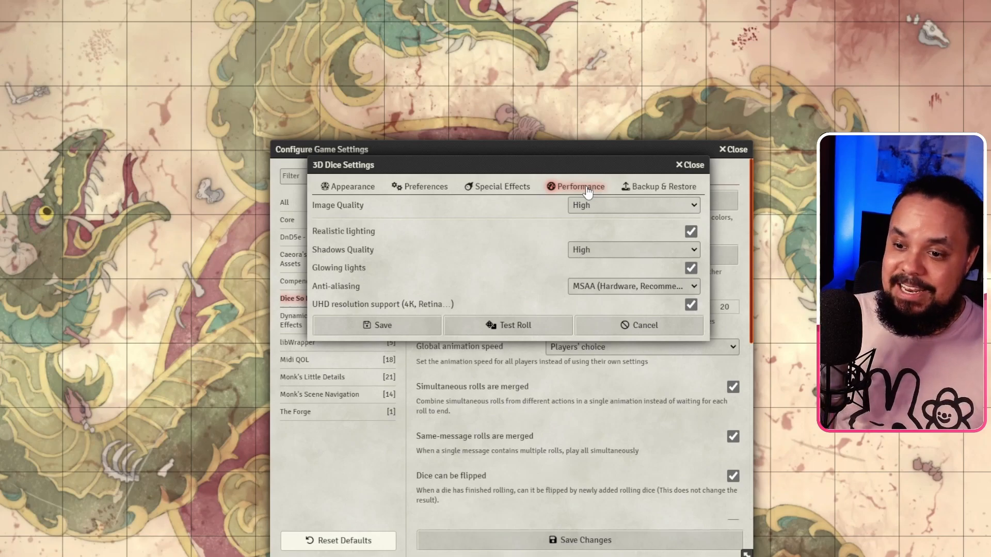
pyautogui.click(590, 204)
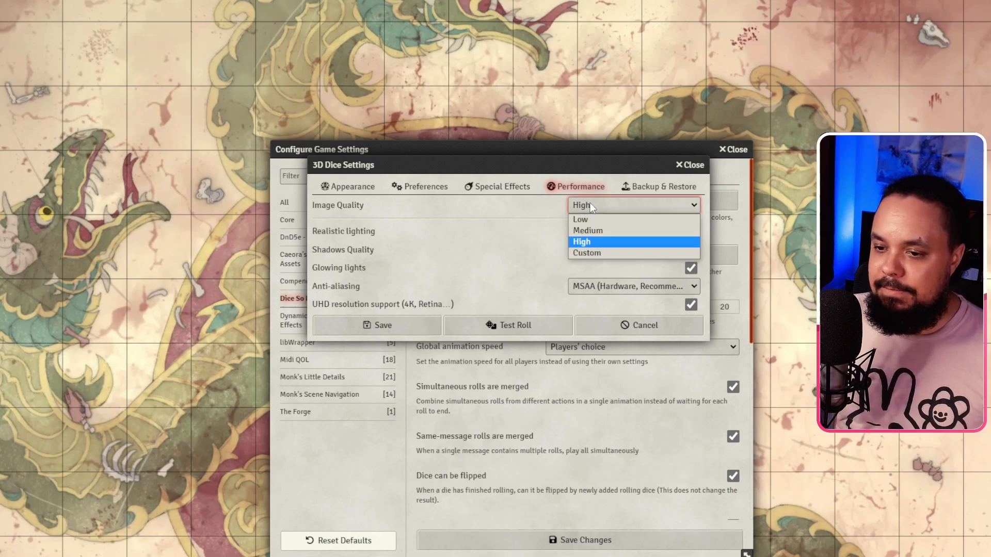
pyautogui.click(590, 203)
pyautogui.click(600, 250)
pyautogui.click(602, 285)
pyautogui.click(603, 286)
# Try the Medium and Low image quality presets and set the image quality back to High.
pyautogui.click(609, 206)
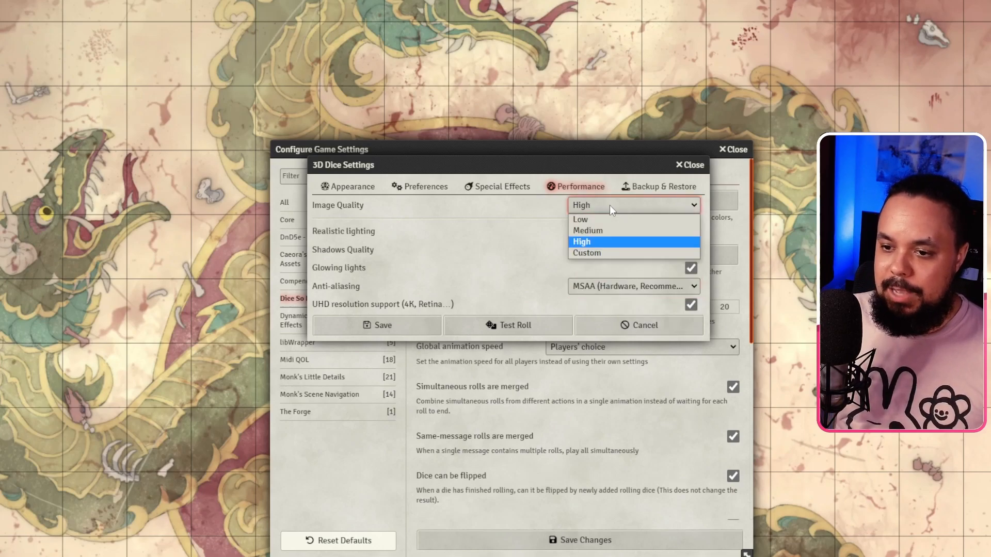
pyautogui.click(599, 227)
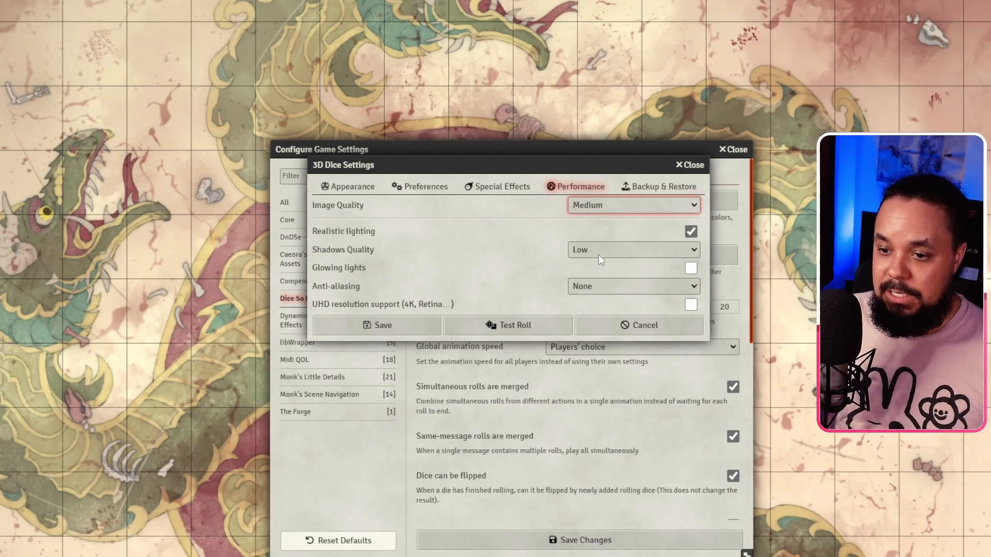
pyautogui.click(621, 210)
pyautogui.click(608, 219)
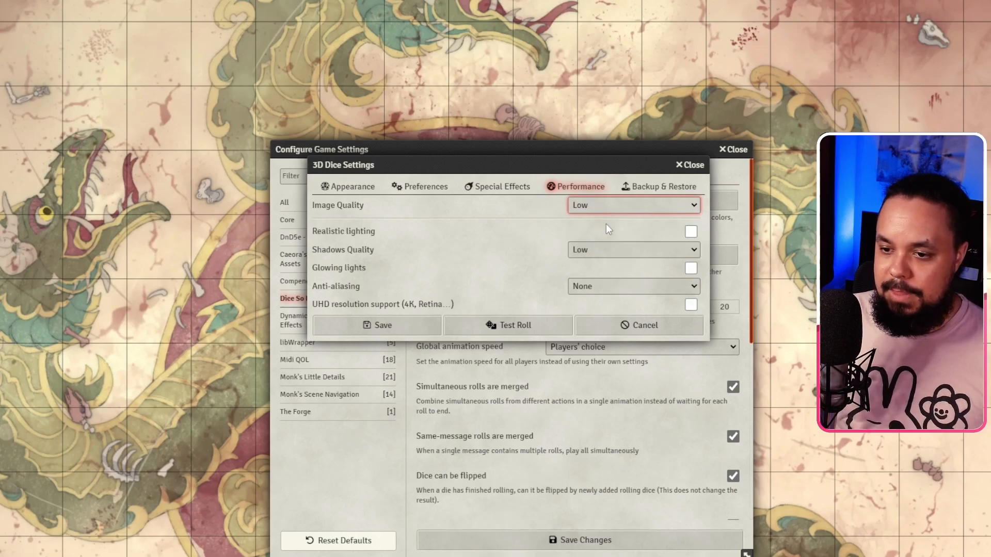
pyautogui.click(608, 207)
pyautogui.click(603, 236)
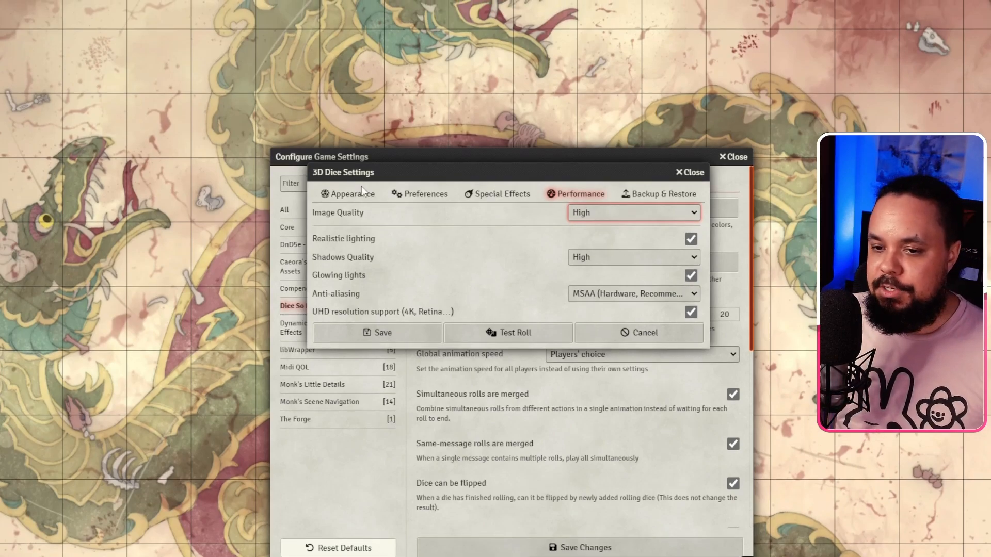
# Review the dice appearance, performance, and backup and restore settings.
pyautogui.click(355, 186)
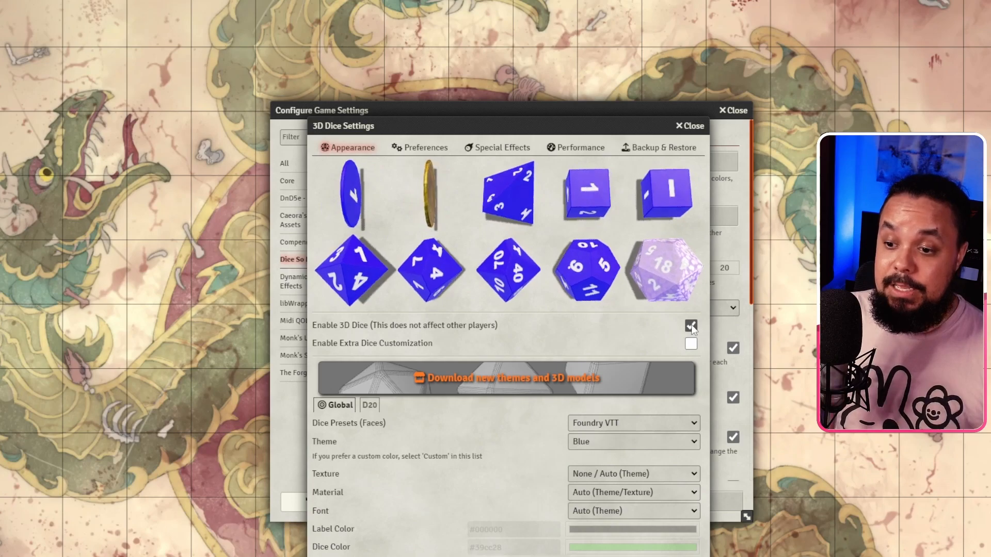
pyautogui.click(581, 149)
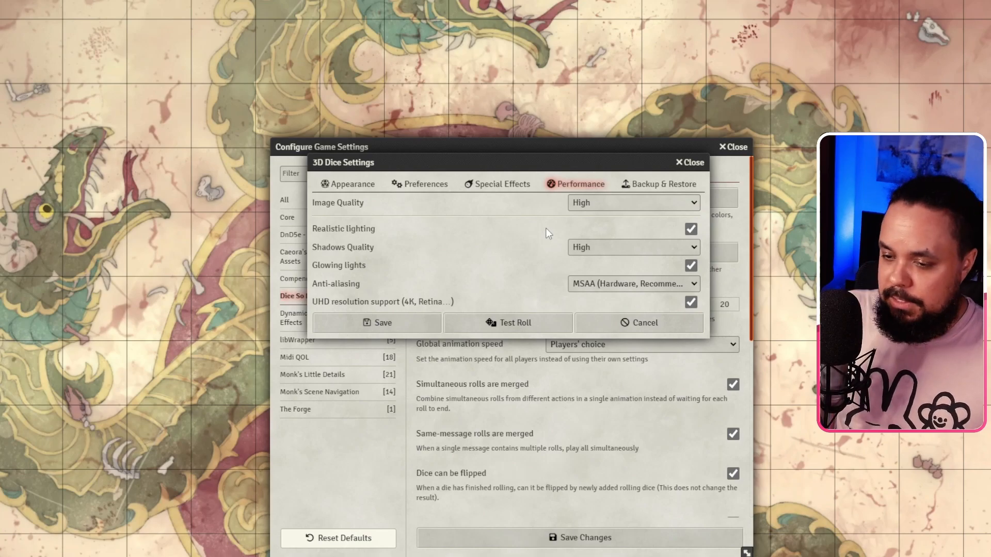
pyautogui.click(657, 185)
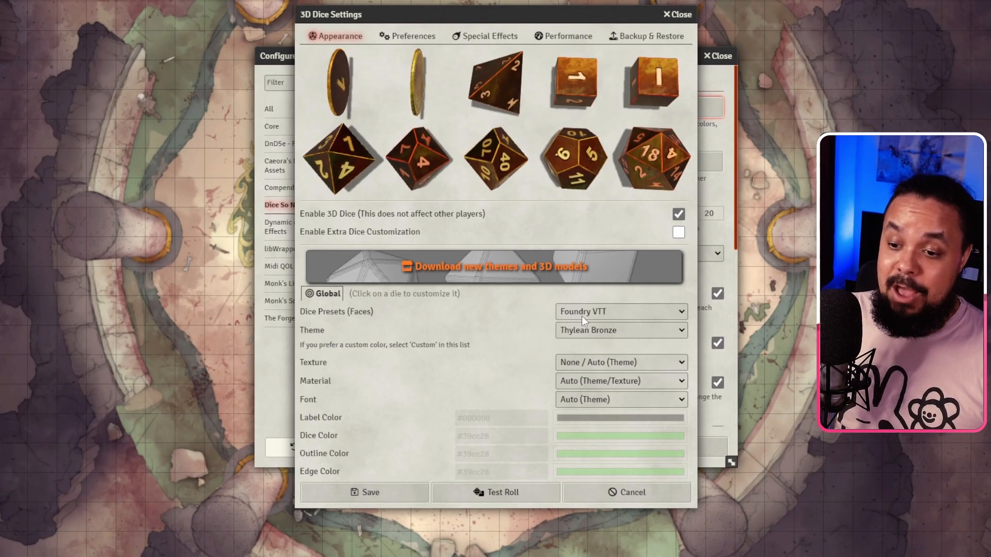
# Try the add-on dice face preset listed below Dot (Black) and browse the available themes.
pyautogui.click(582, 313)
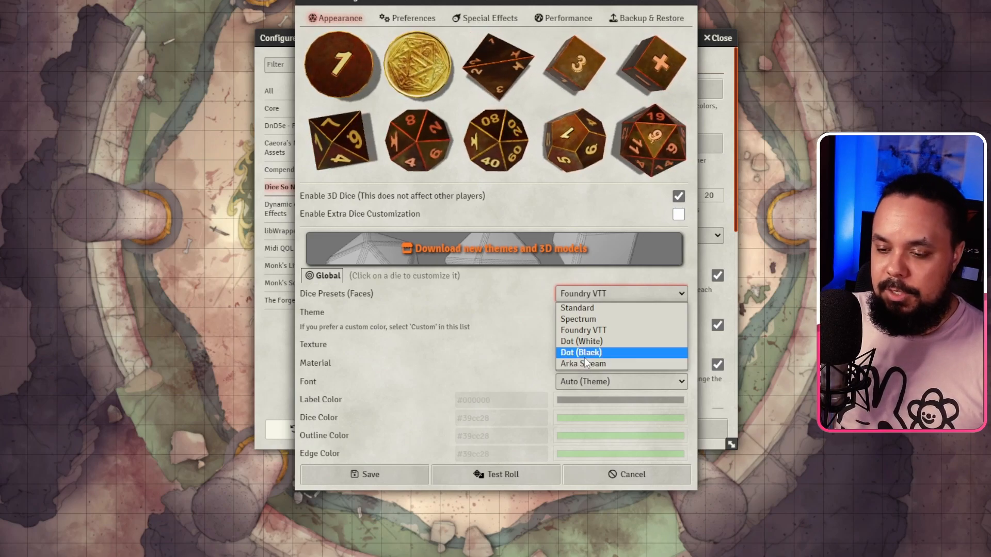
pyautogui.click(585, 363)
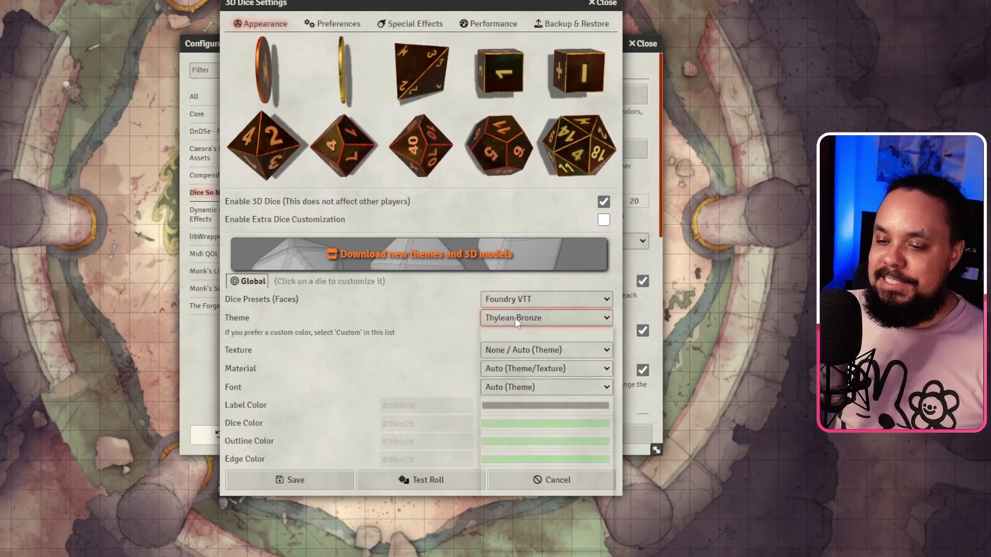
pyautogui.click(515, 354)
pyautogui.scroll(-2, 526, 371)
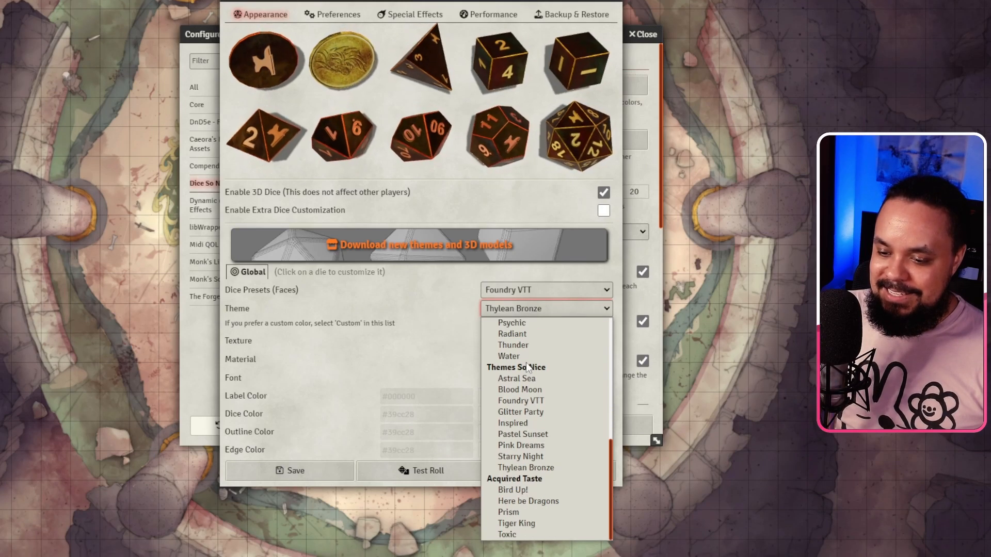
pyautogui.scroll(5, 526, 362)
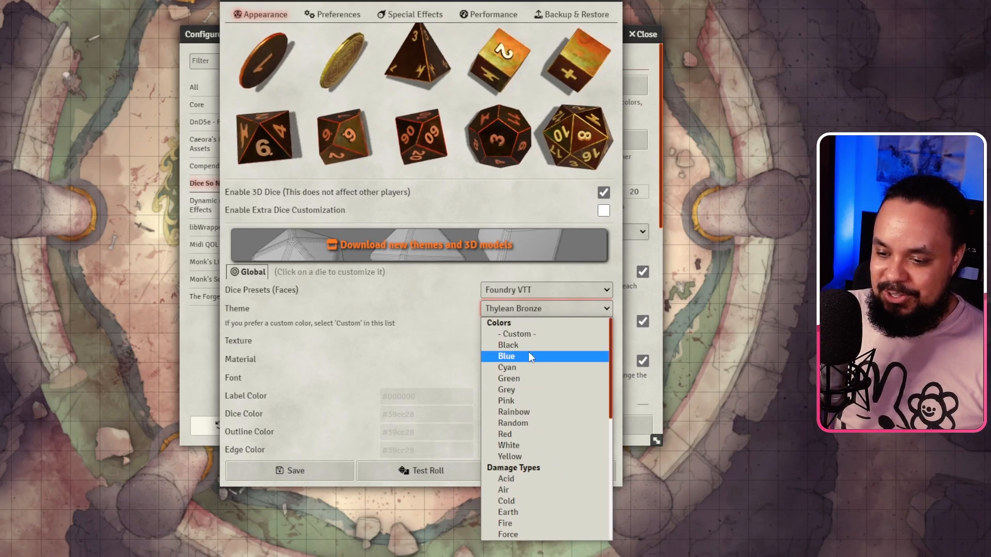
pyautogui.click(534, 289)
pyautogui.click(537, 360)
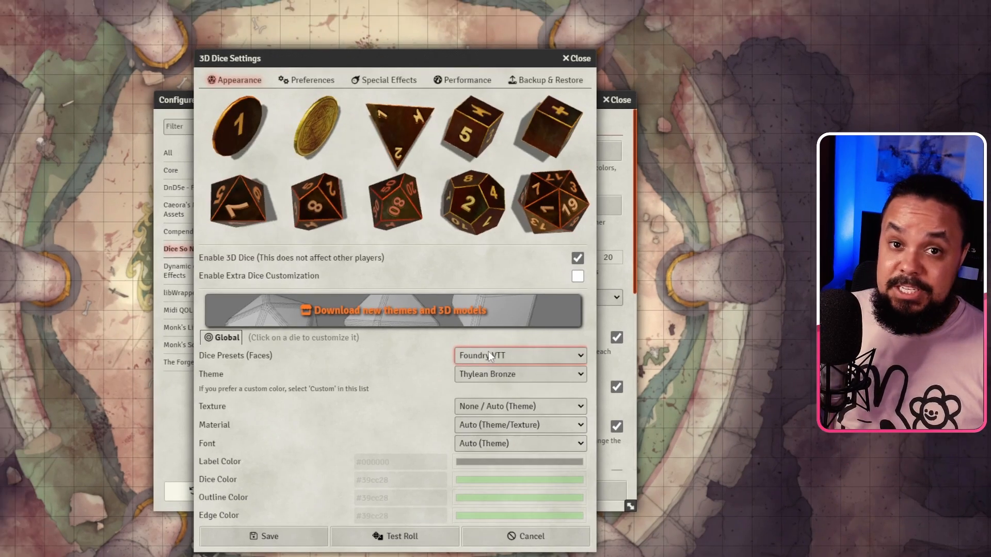
# Try the dice presets The Rollsmith - Foundry VTT and The Rollsmith - Iridescent Rainbow, viewing the font choices without changing them.
pyautogui.click(489, 353)
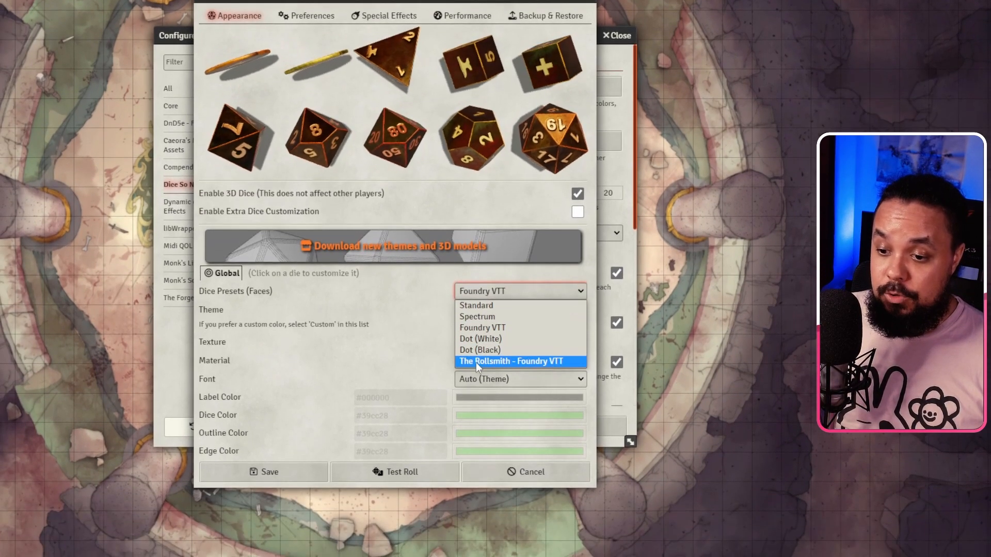
pyautogui.click(495, 363)
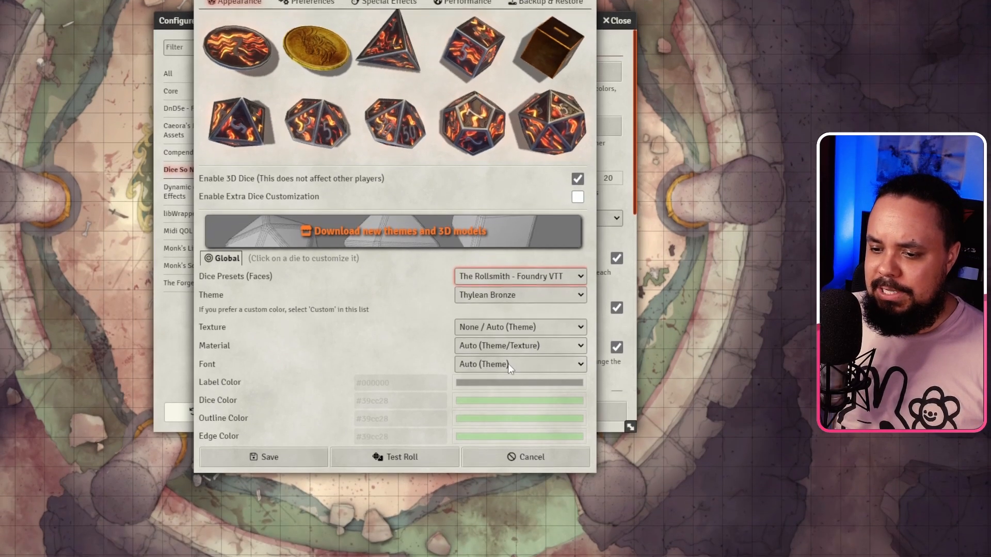
pyautogui.click(508, 364)
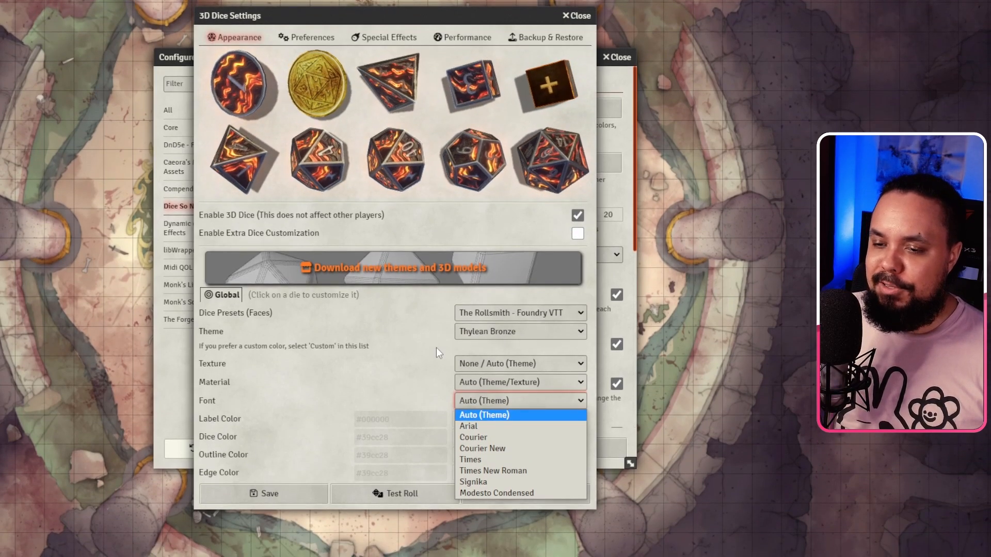
pyautogui.click(442, 347)
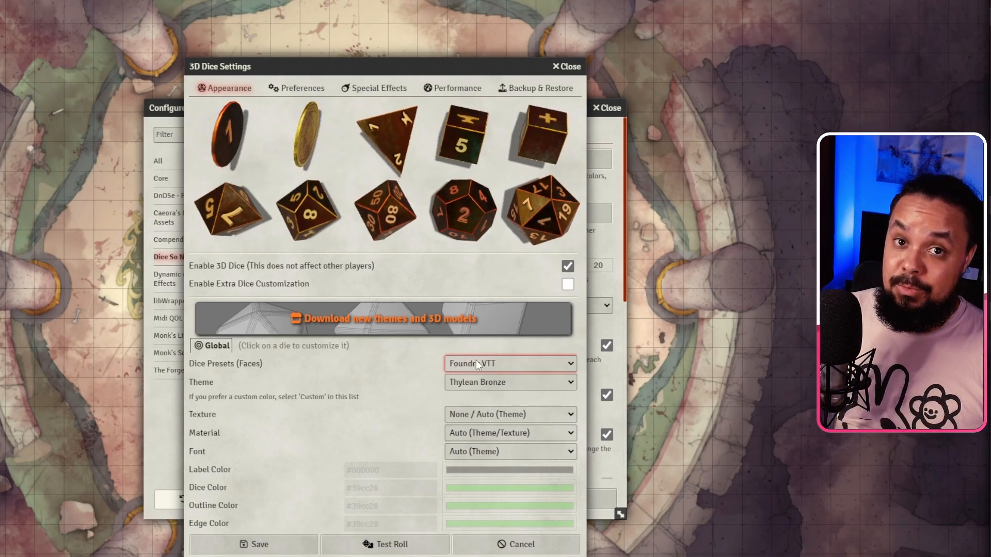
pyautogui.click(476, 360)
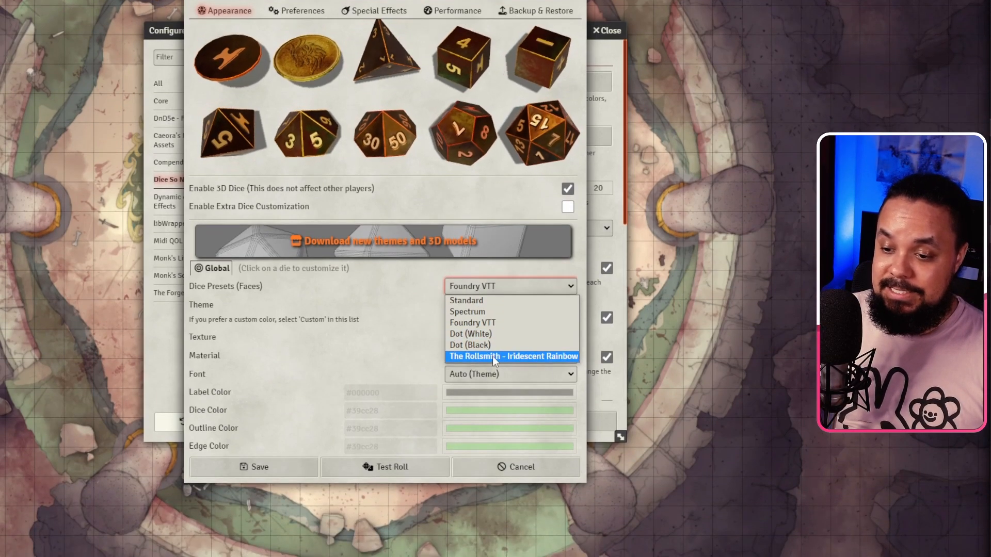
pyautogui.click(492, 356)
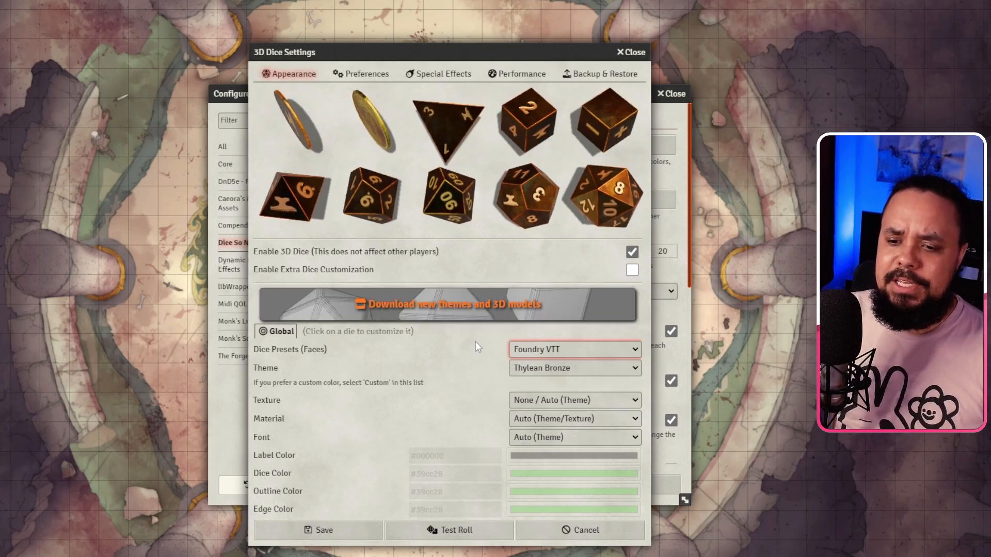
# Try the Dark Deeds dice preset and settle on Forbidden Knowledge.
pyautogui.click(548, 350)
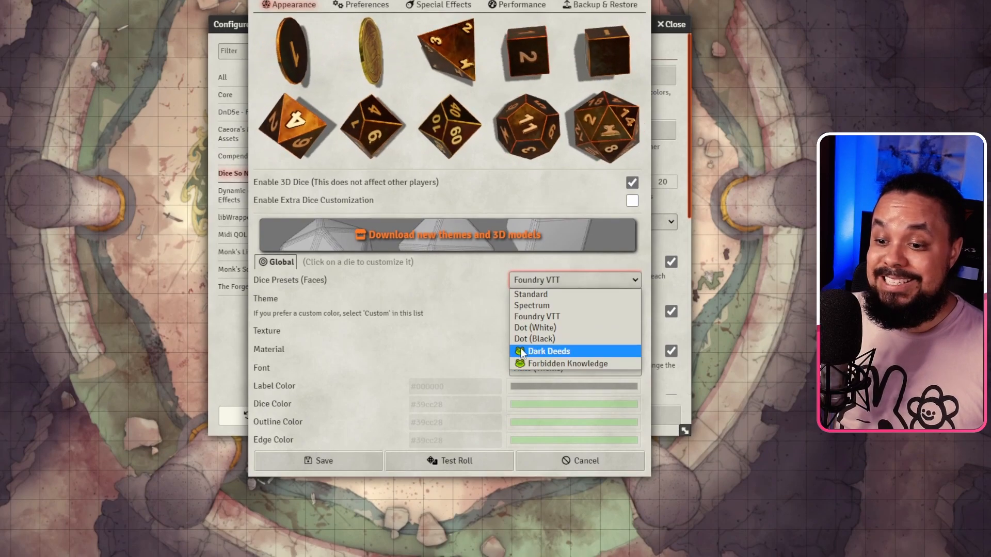
pyautogui.click(532, 351)
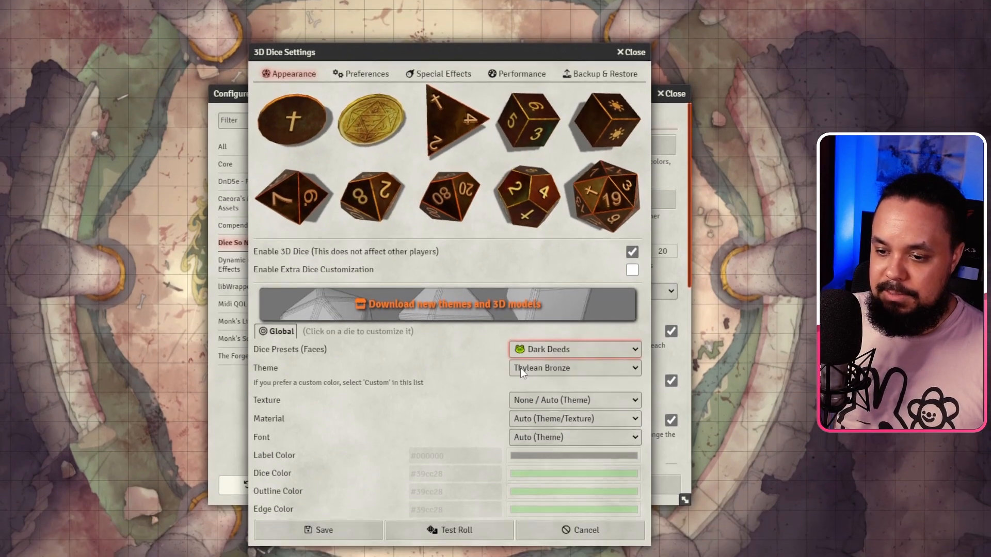
pyautogui.click(531, 348)
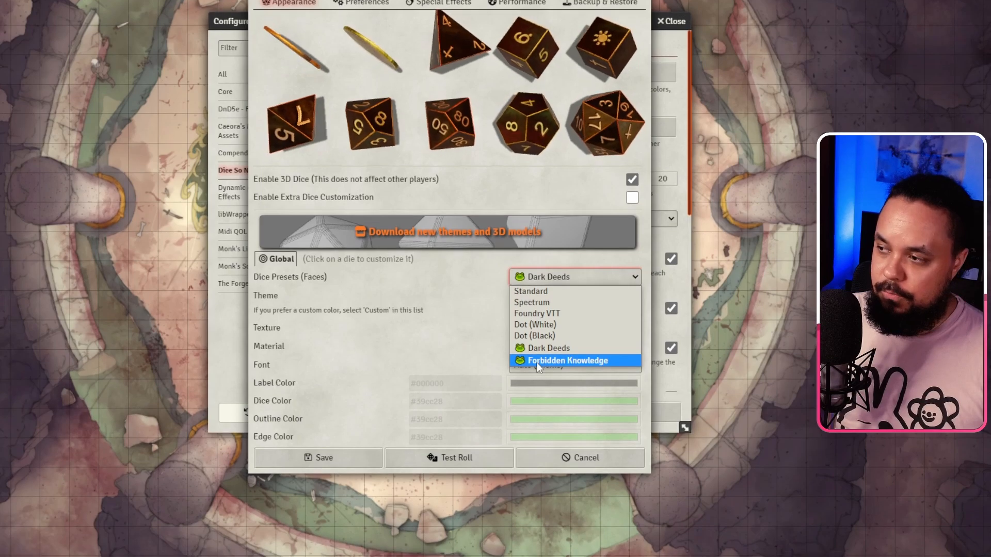
pyautogui.click(537, 361)
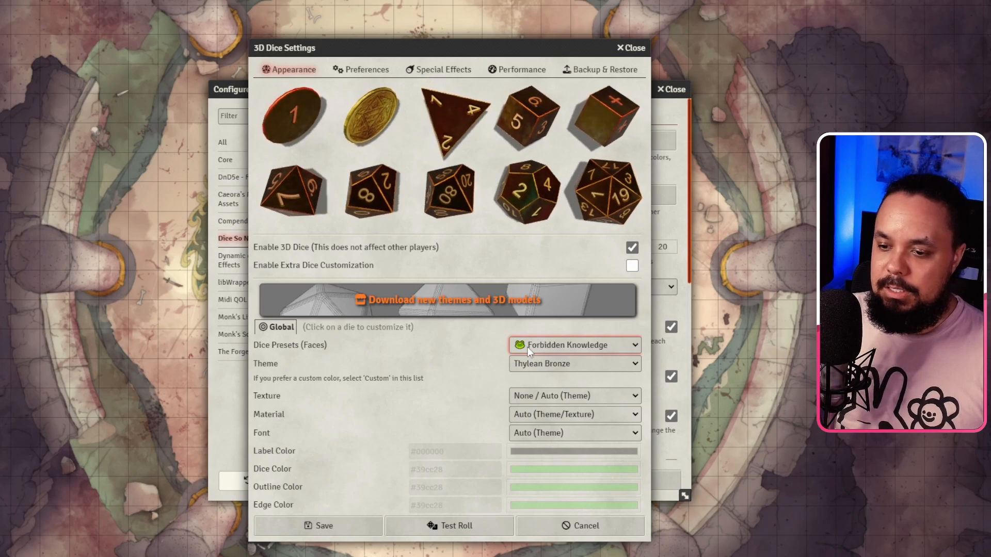
# Try the Ancient Walls theme on the dice and look through the dice presets without changing the selection.
pyautogui.click(529, 362)
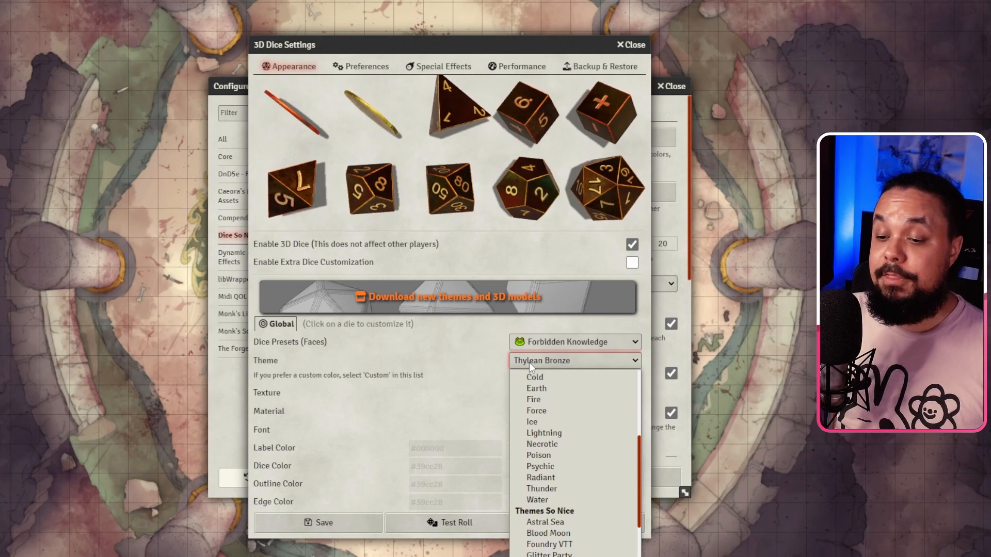
pyautogui.scroll(-5, 531, 362)
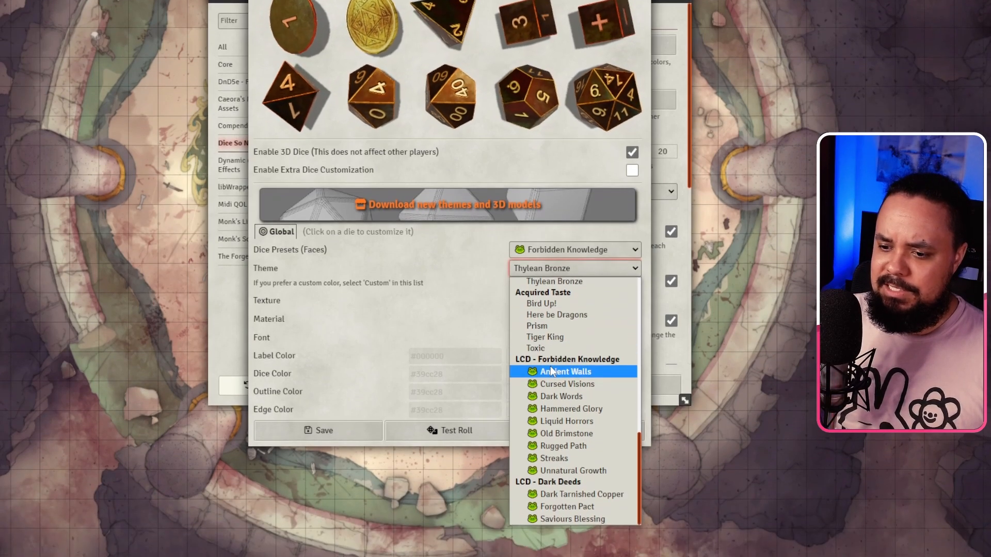
pyautogui.click(550, 424)
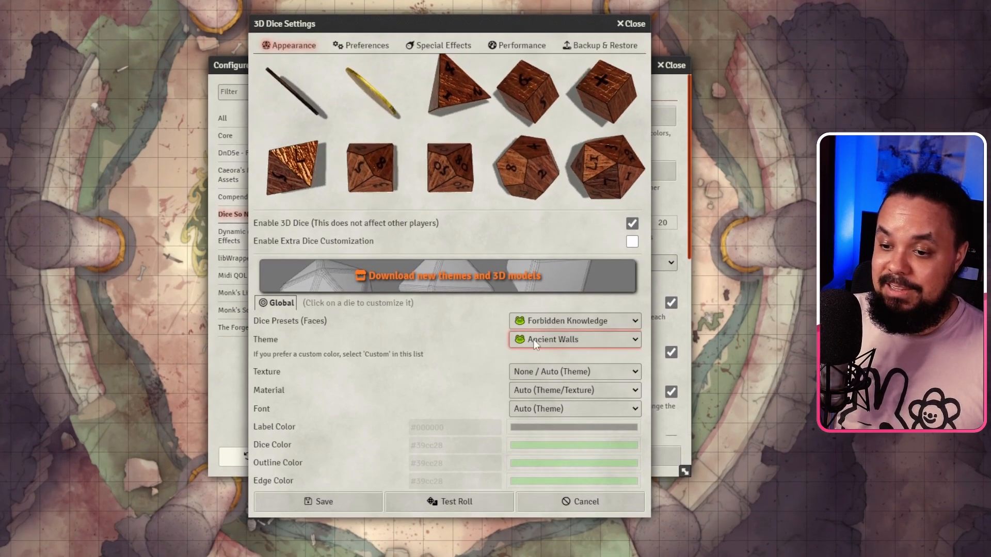
pyautogui.click(532, 321)
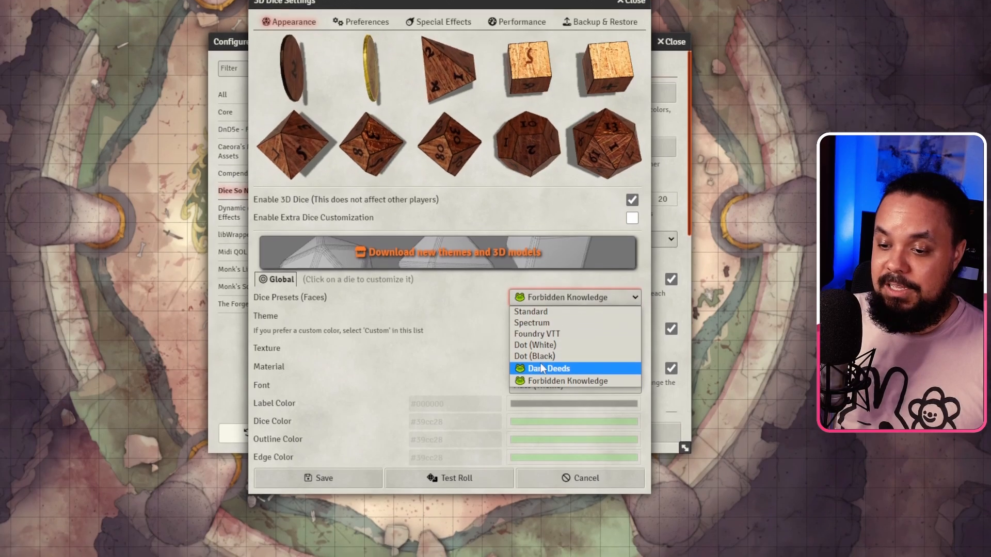
pyautogui.click(491, 278)
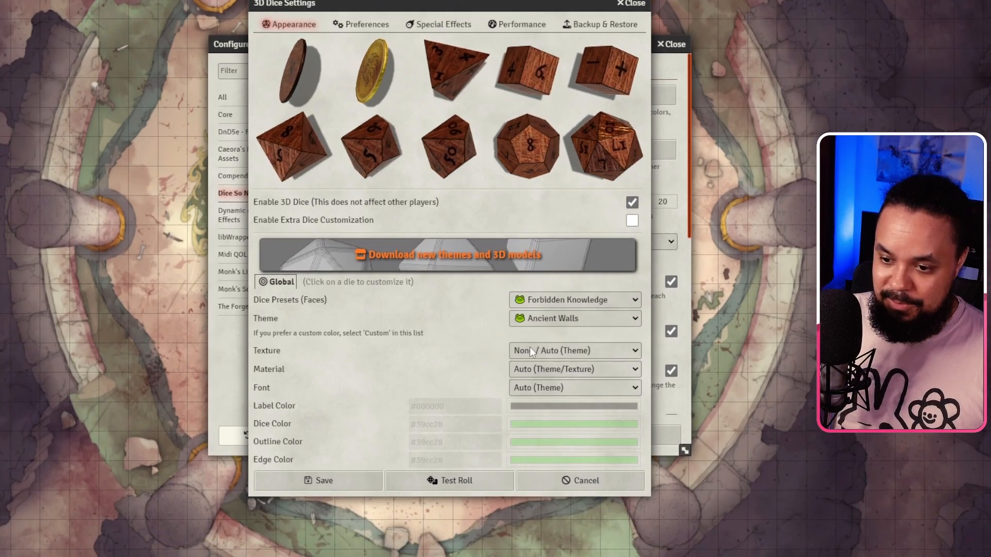
# Try the Cursed Visions, Liquid Horrors, Old Brimstone and Streaks themes on the dice and settle on Unnatural Growth.
pyautogui.click(532, 325)
pyautogui.click(573, 475)
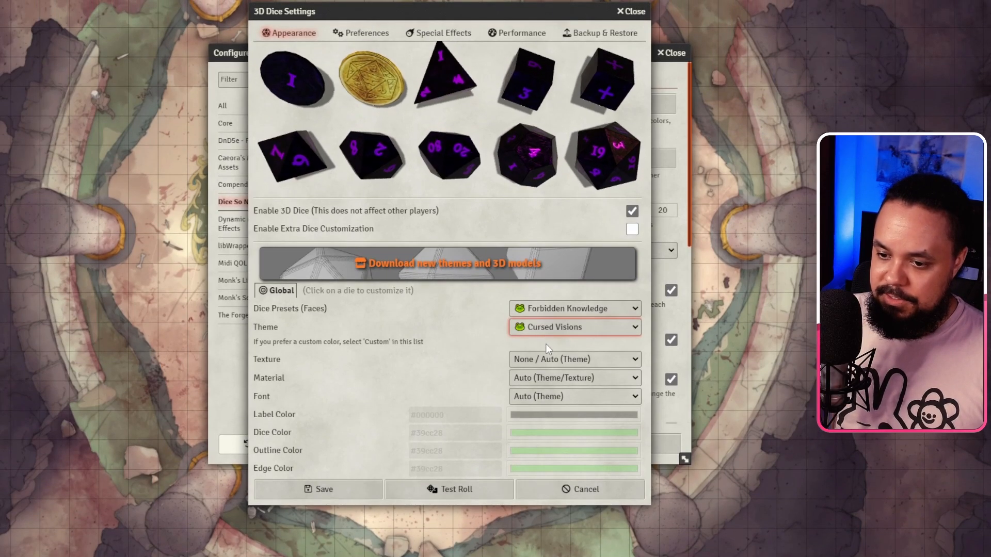
pyautogui.click(547, 309)
pyautogui.click(571, 438)
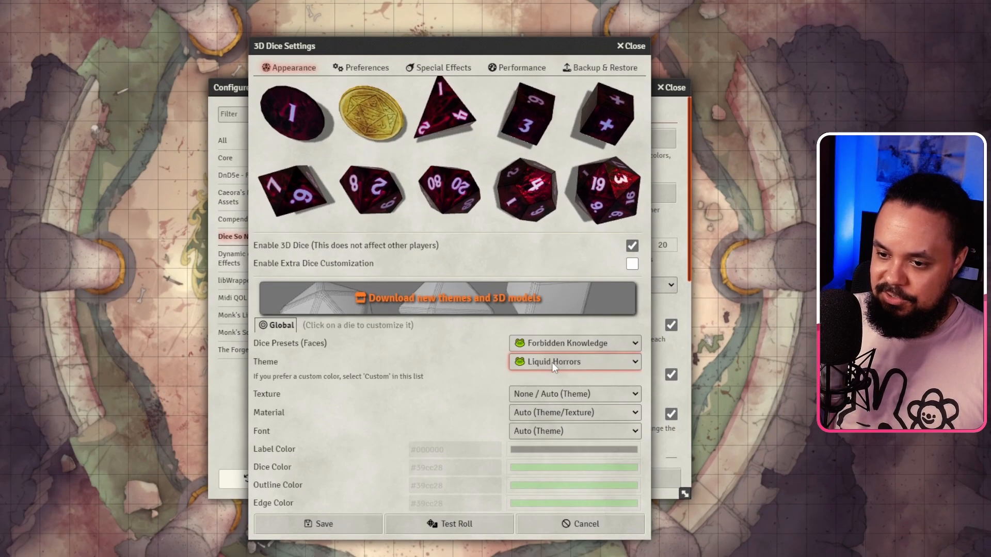
pyautogui.click(554, 382)
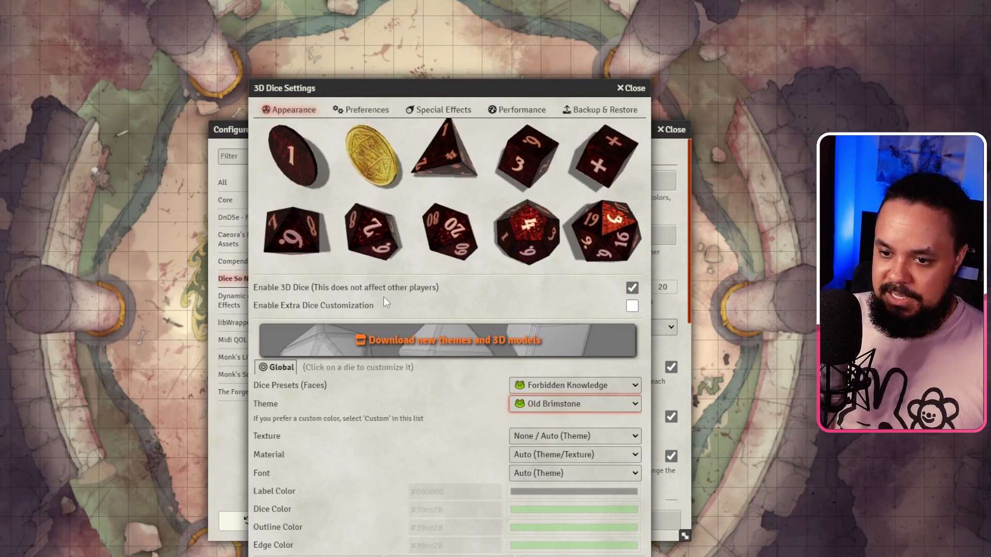
pyautogui.click(543, 406)
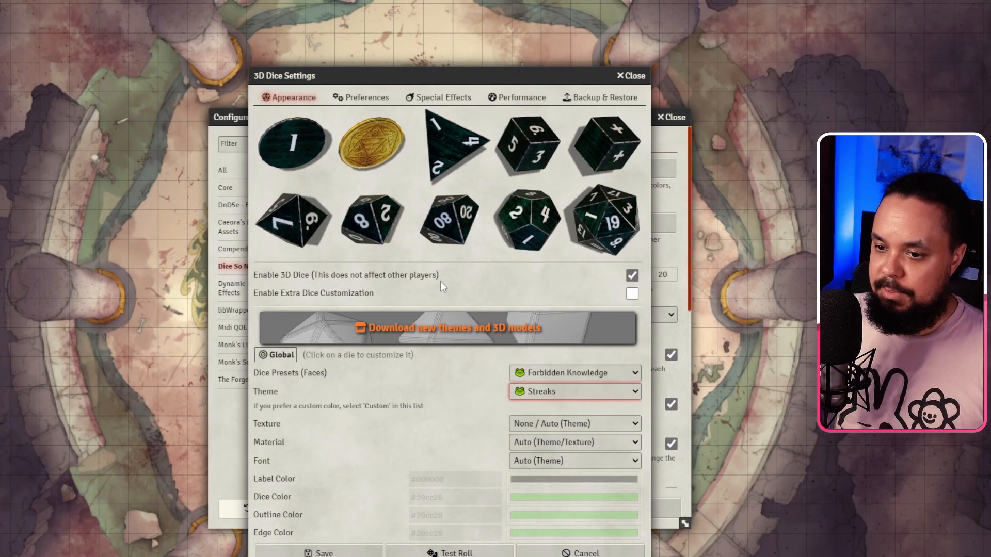
pyautogui.click(575, 392)
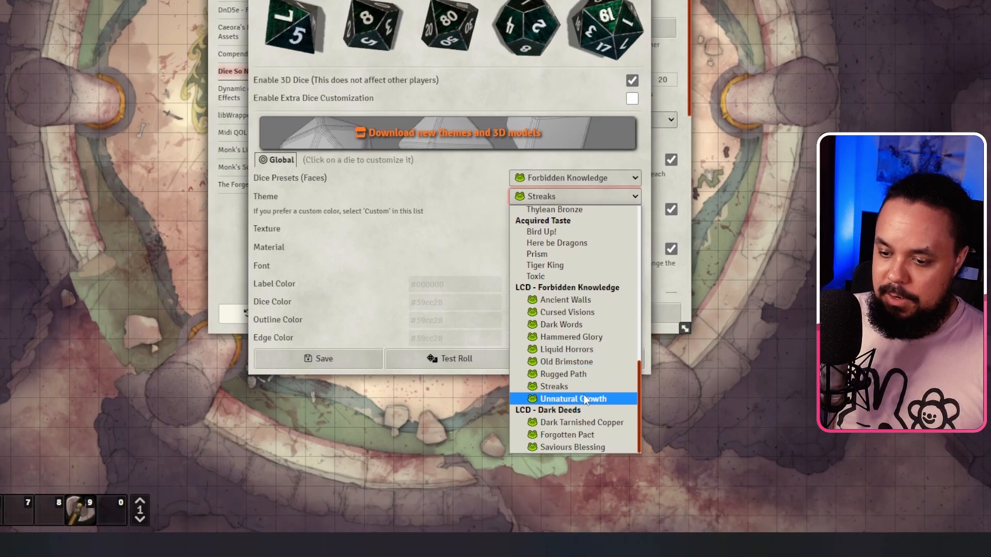
pyautogui.click(573, 432)
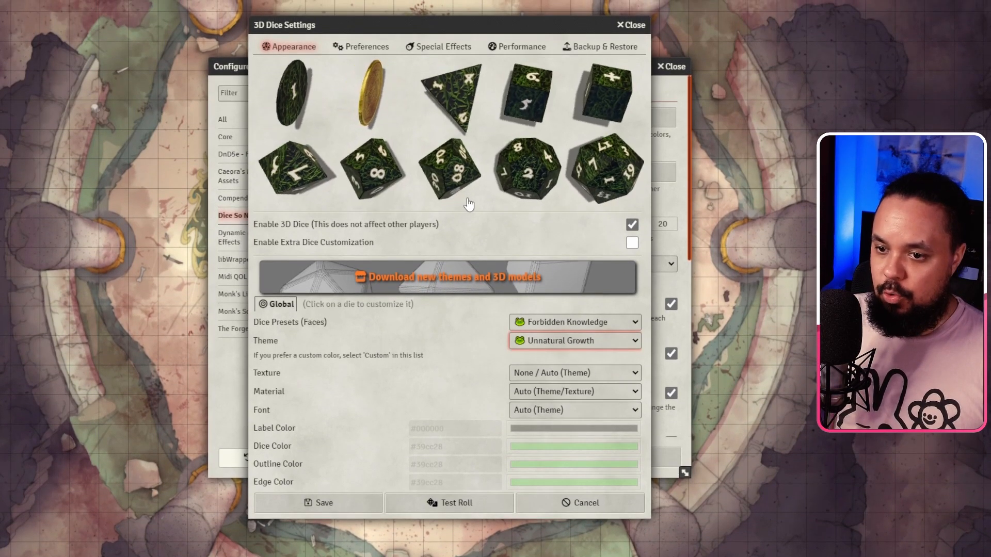
# Set the dice preset to Dark Deeds and try the Dark Tarnished Copper and Forgotten Pact themes, settling on Saviours Blessing.
pyautogui.click(538, 323)
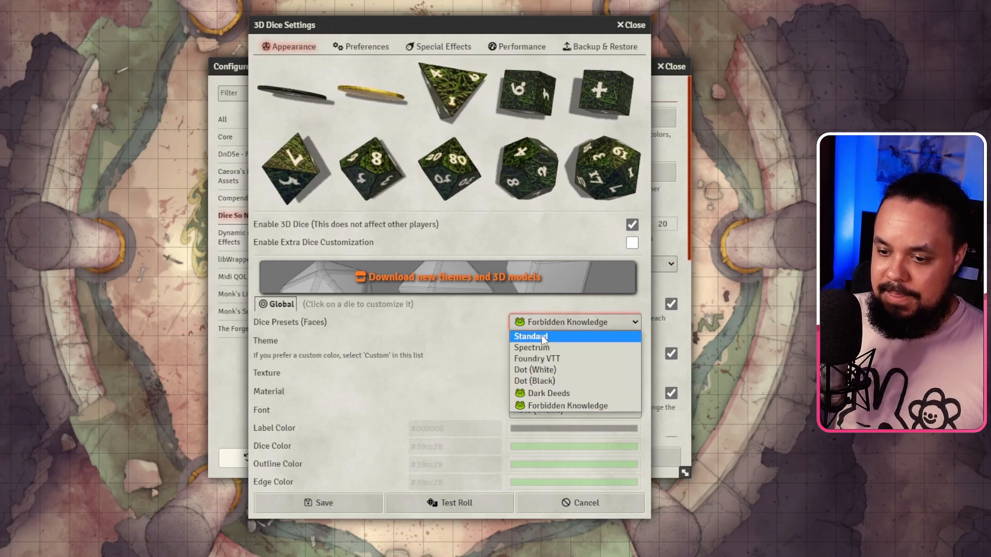
pyautogui.click(547, 361)
pyautogui.click(558, 309)
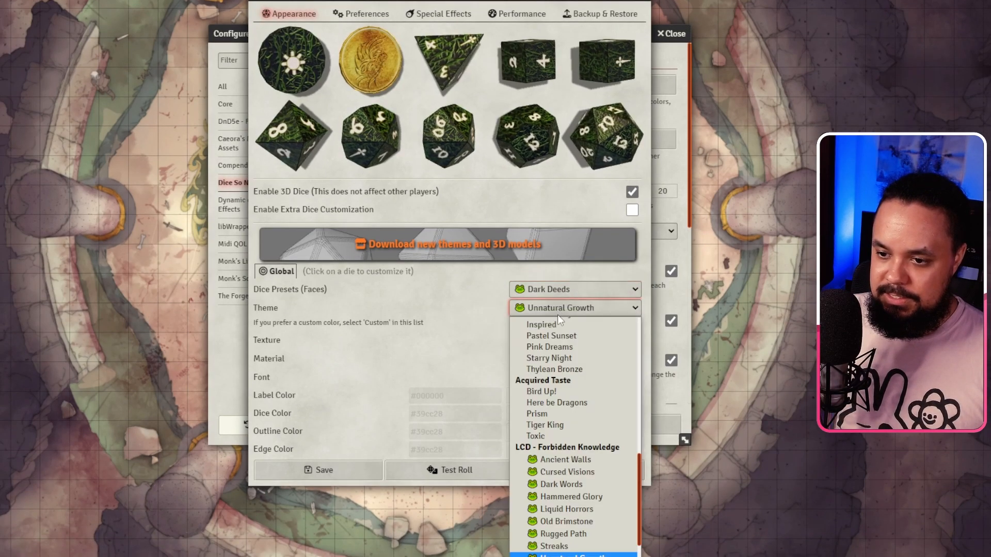
pyautogui.click(589, 424)
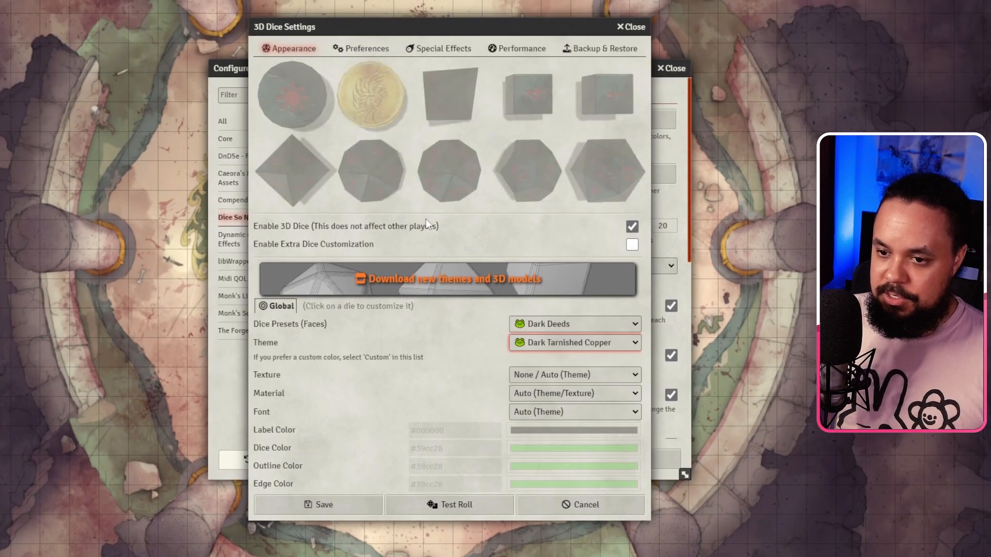
pyautogui.click(578, 342)
pyautogui.click(580, 433)
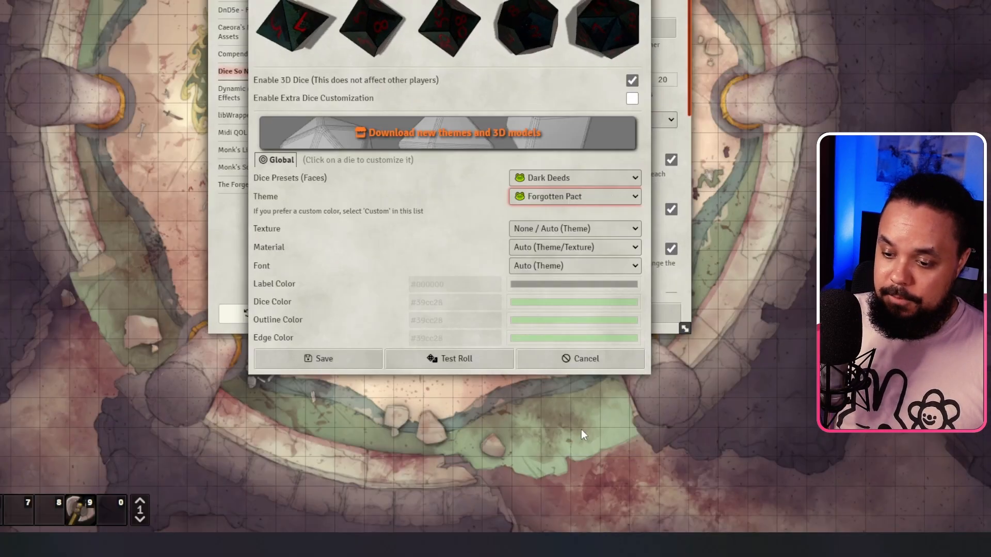
pyautogui.click(575, 359)
pyautogui.click(586, 438)
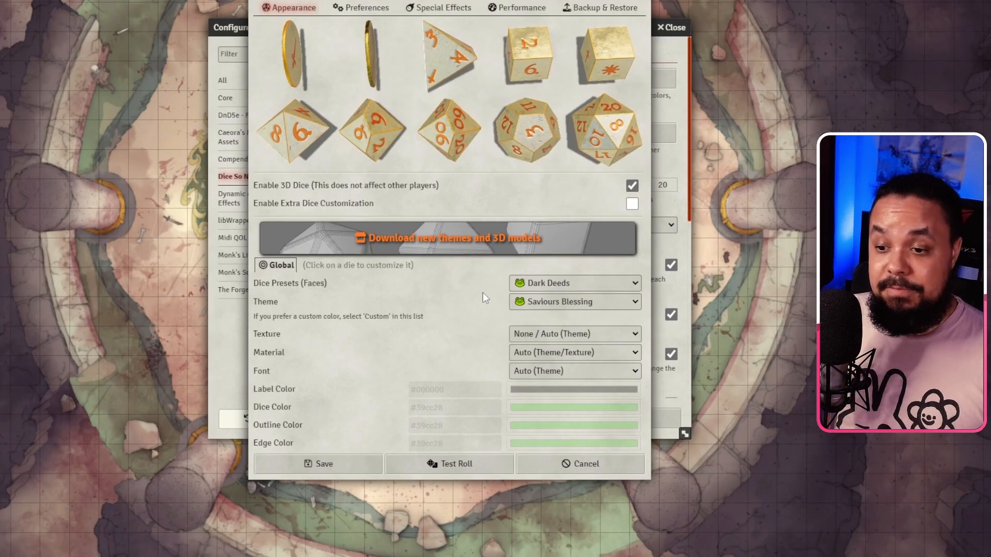
# Look through the available dice textures and fonts without changing either selection.
pyautogui.click(547, 333)
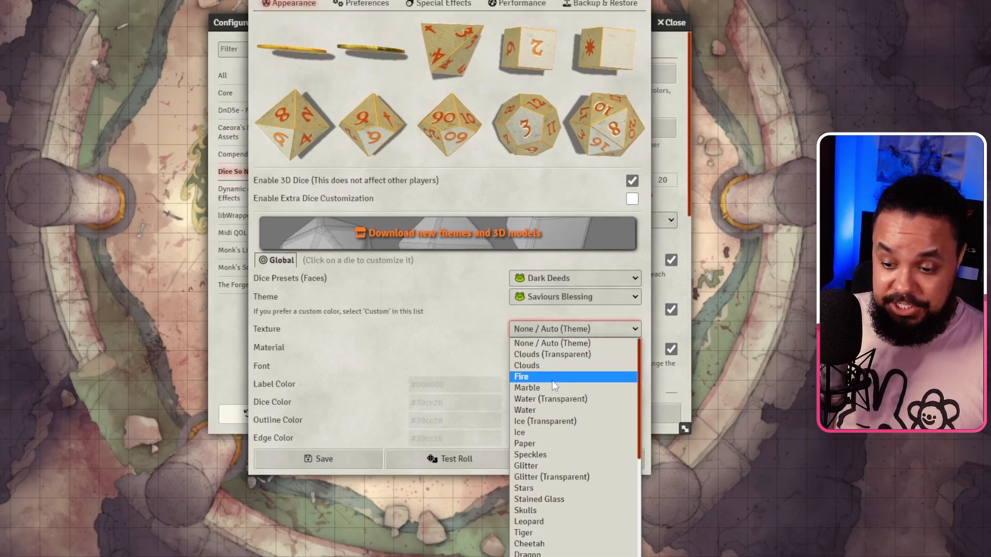
pyautogui.scroll(-3, 550, 371)
pyautogui.scroll(-3, 553, 362)
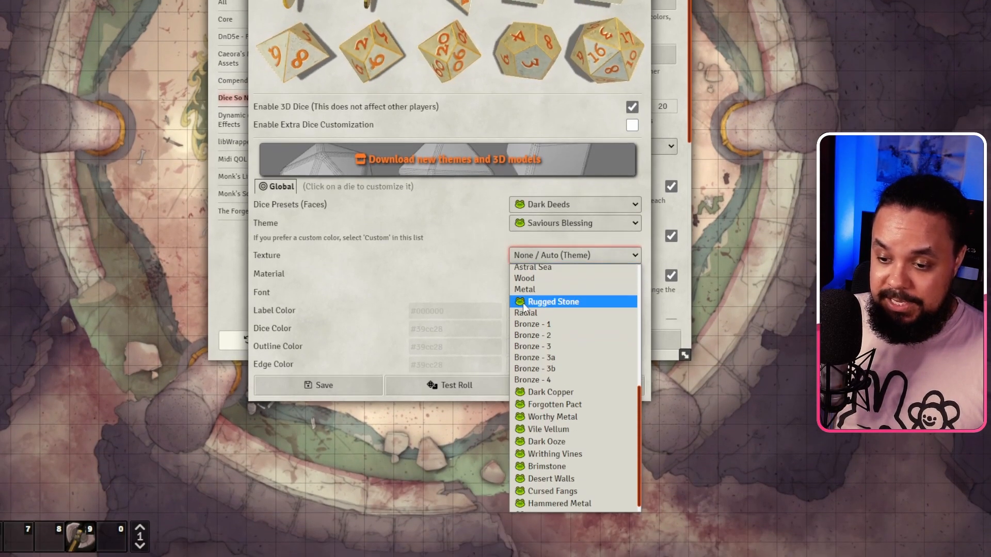
pyautogui.scroll(-1, 525, 307)
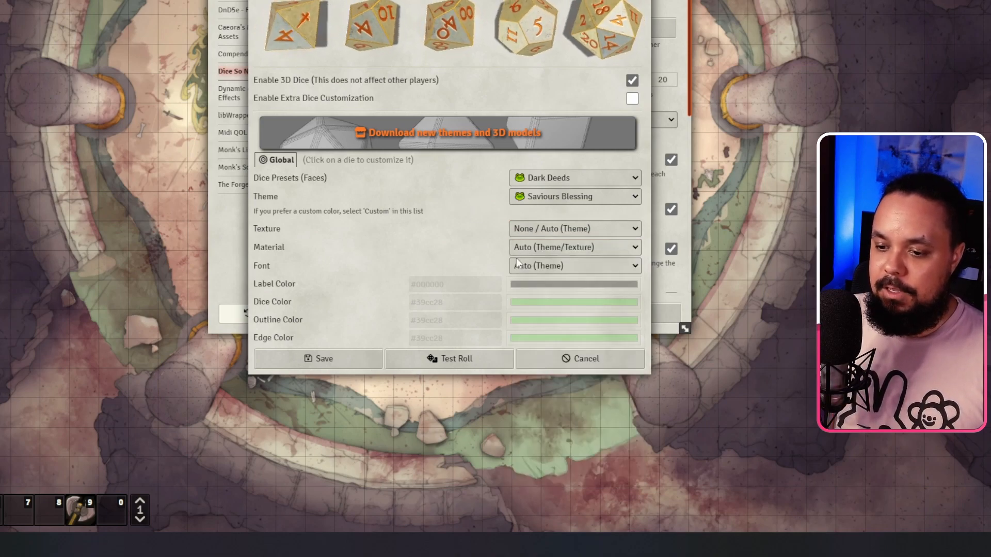
pyautogui.click(525, 266)
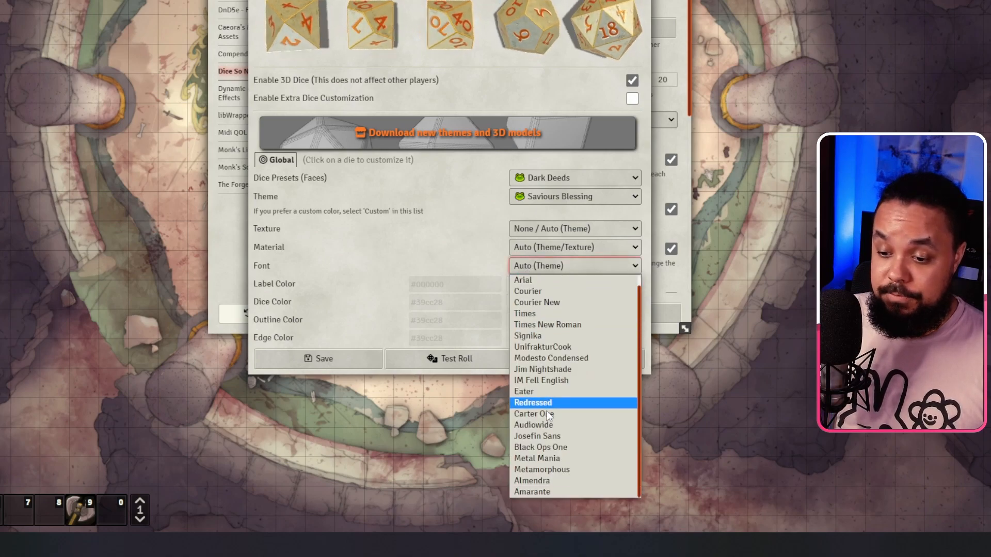
pyautogui.scroll(1, 544, 392)
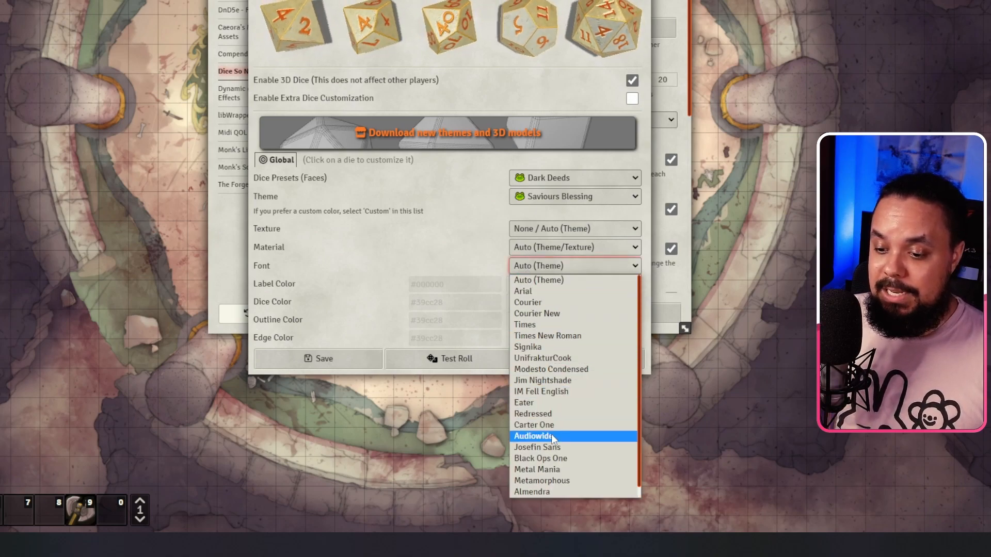
pyautogui.click(449, 182)
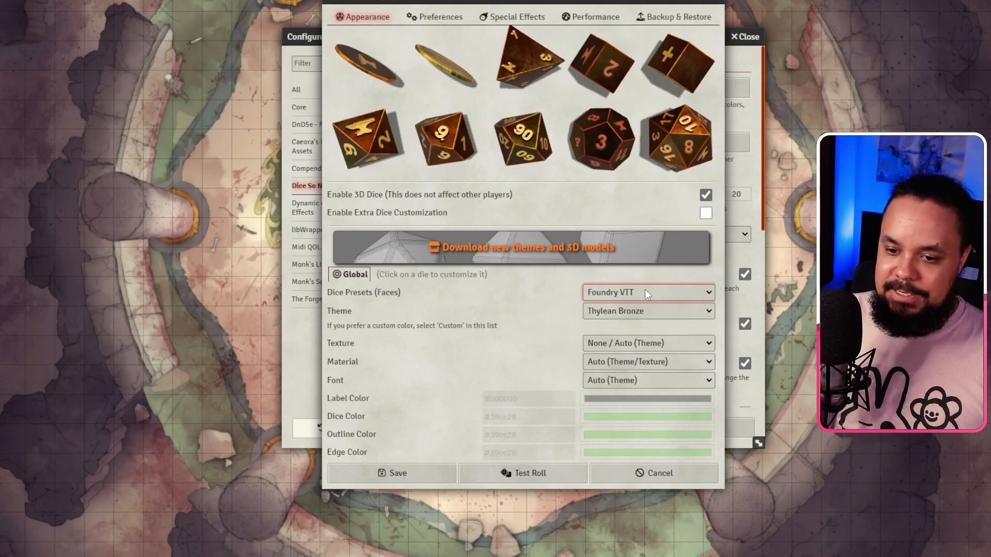
# Try the Dragon20 (d20, 20 best) dice preset and switch back to Foundry VTT.
pyautogui.click(647, 293)
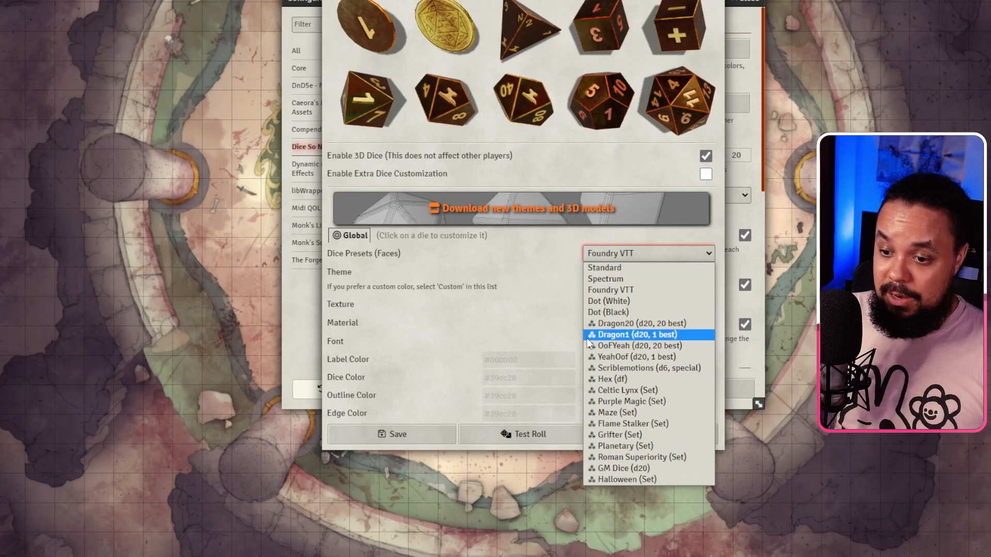
pyautogui.click(640, 323)
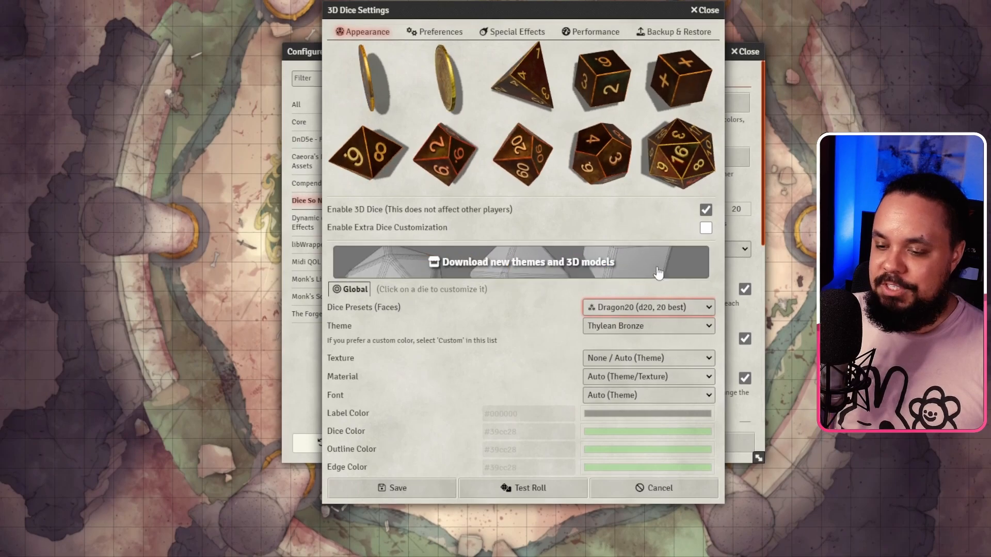
pyautogui.click(663, 310)
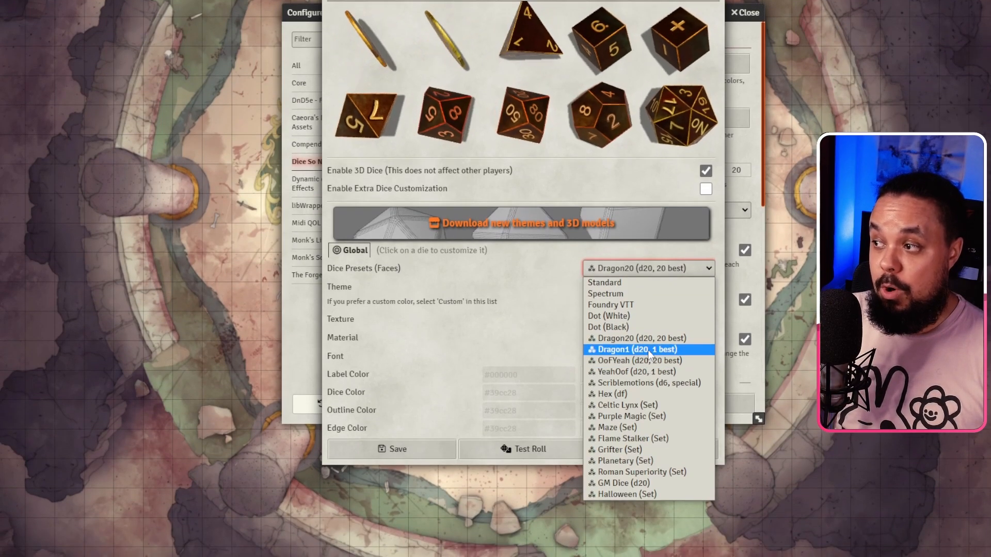
pyautogui.click(631, 305)
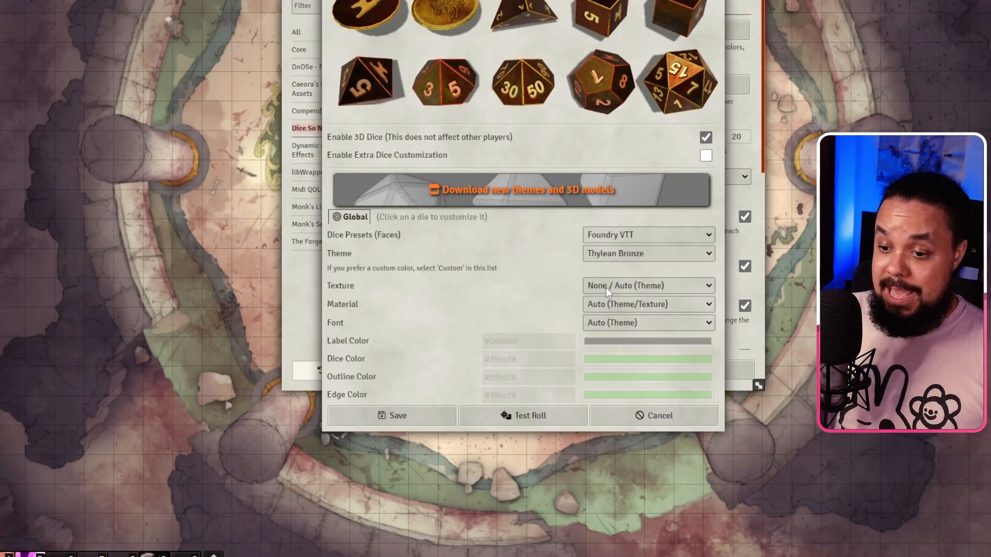
# Try the Cosmic and Gears textures on the dice and settle on Candy Corn.
pyautogui.click(606, 287)
pyautogui.scroll(-10, 606, 347)
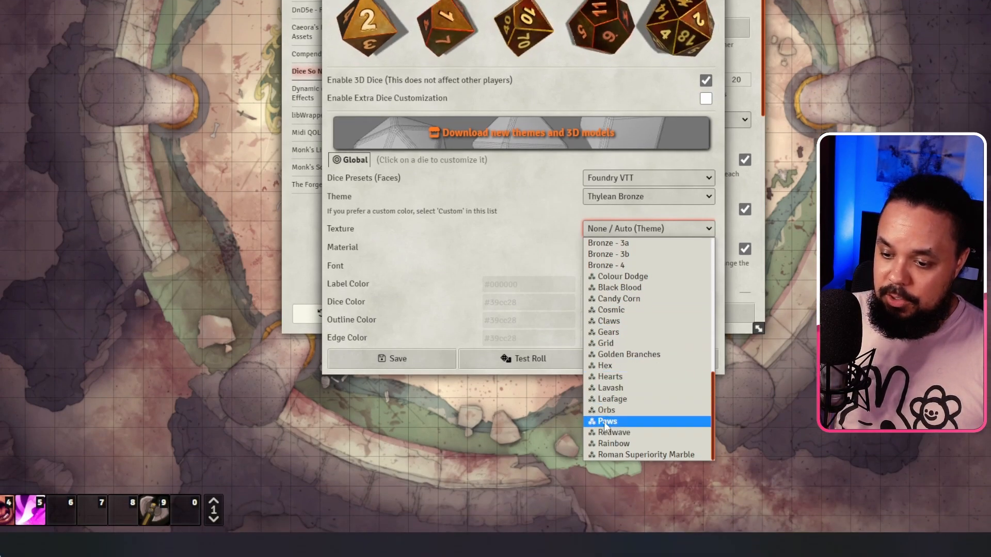
pyautogui.click(621, 309)
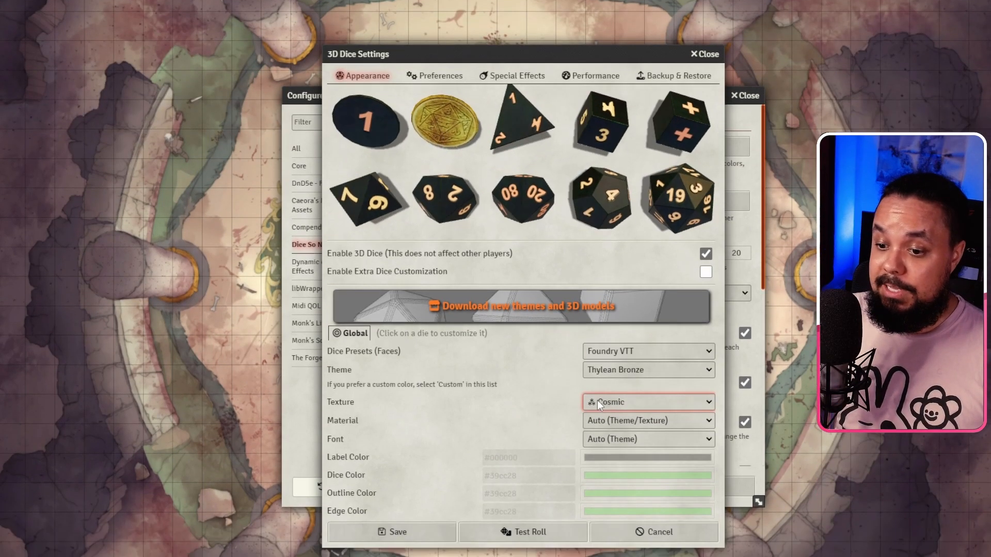
pyautogui.click(628, 406)
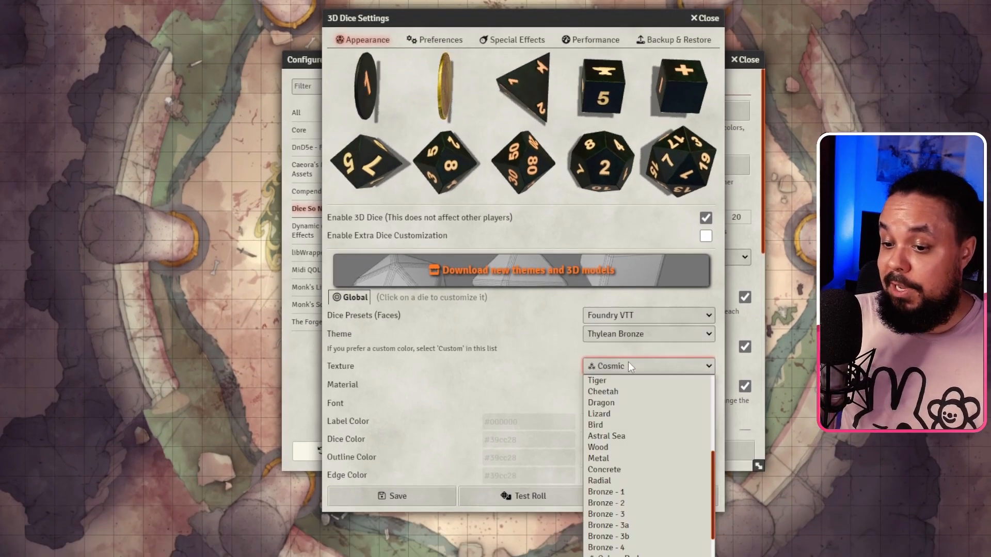
pyautogui.scroll(-3, 610, 381)
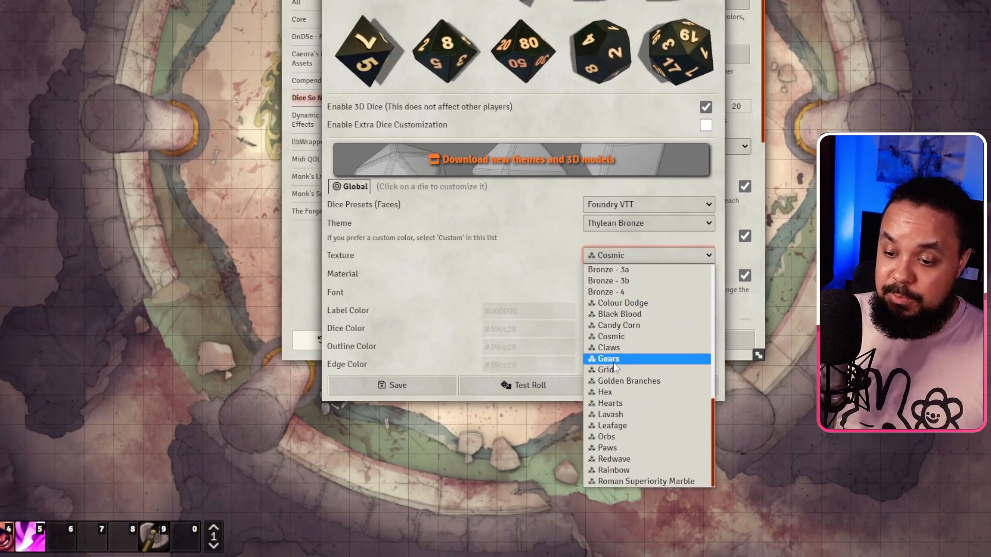
pyautogui.click(613, 363)
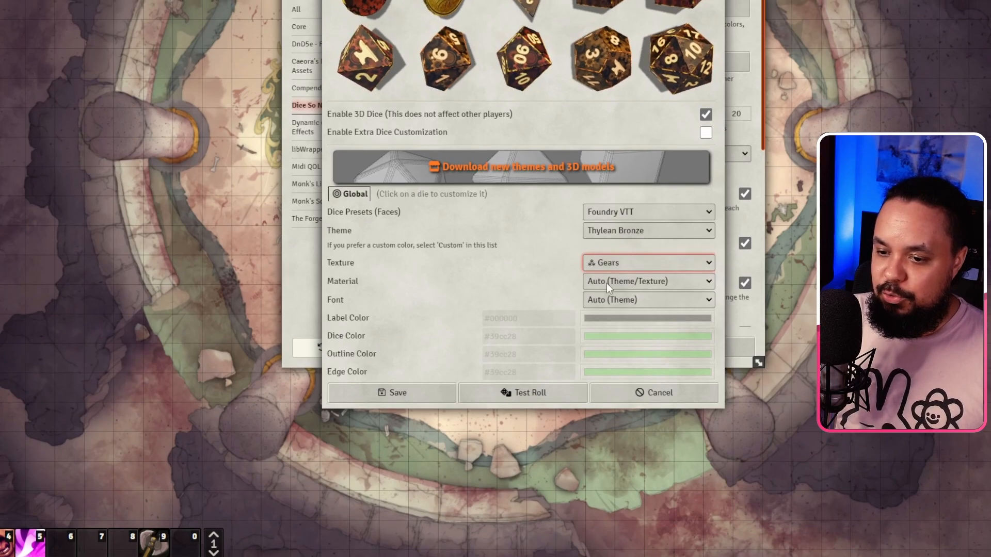
pyautogui.click(609, 264)
pyautogui.scroll(-3, 622, 361)
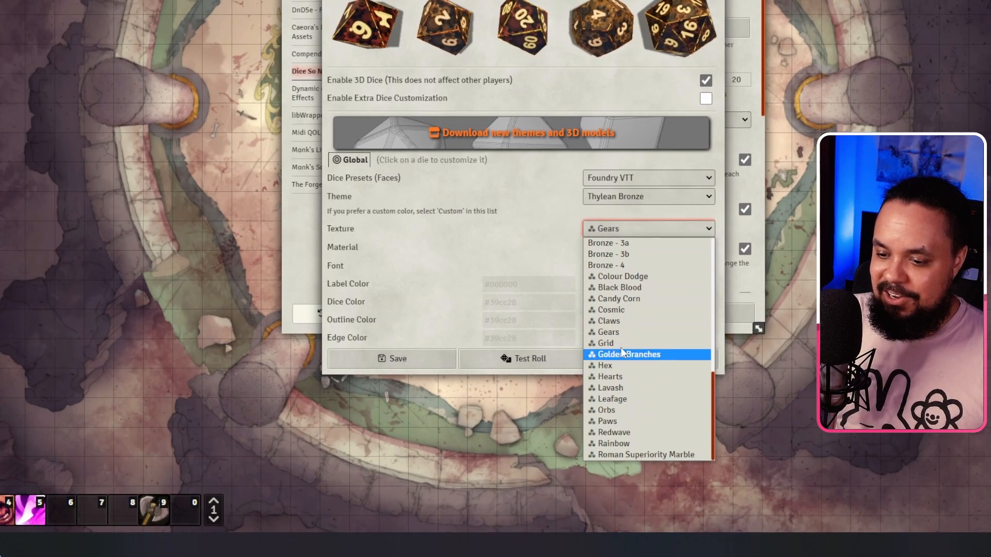
pyautogui.click(624, 304)
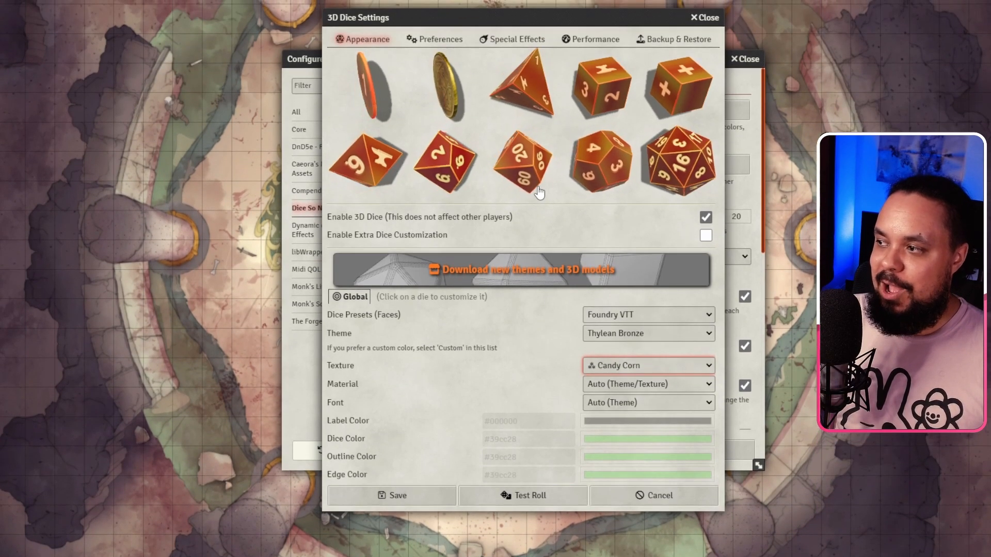